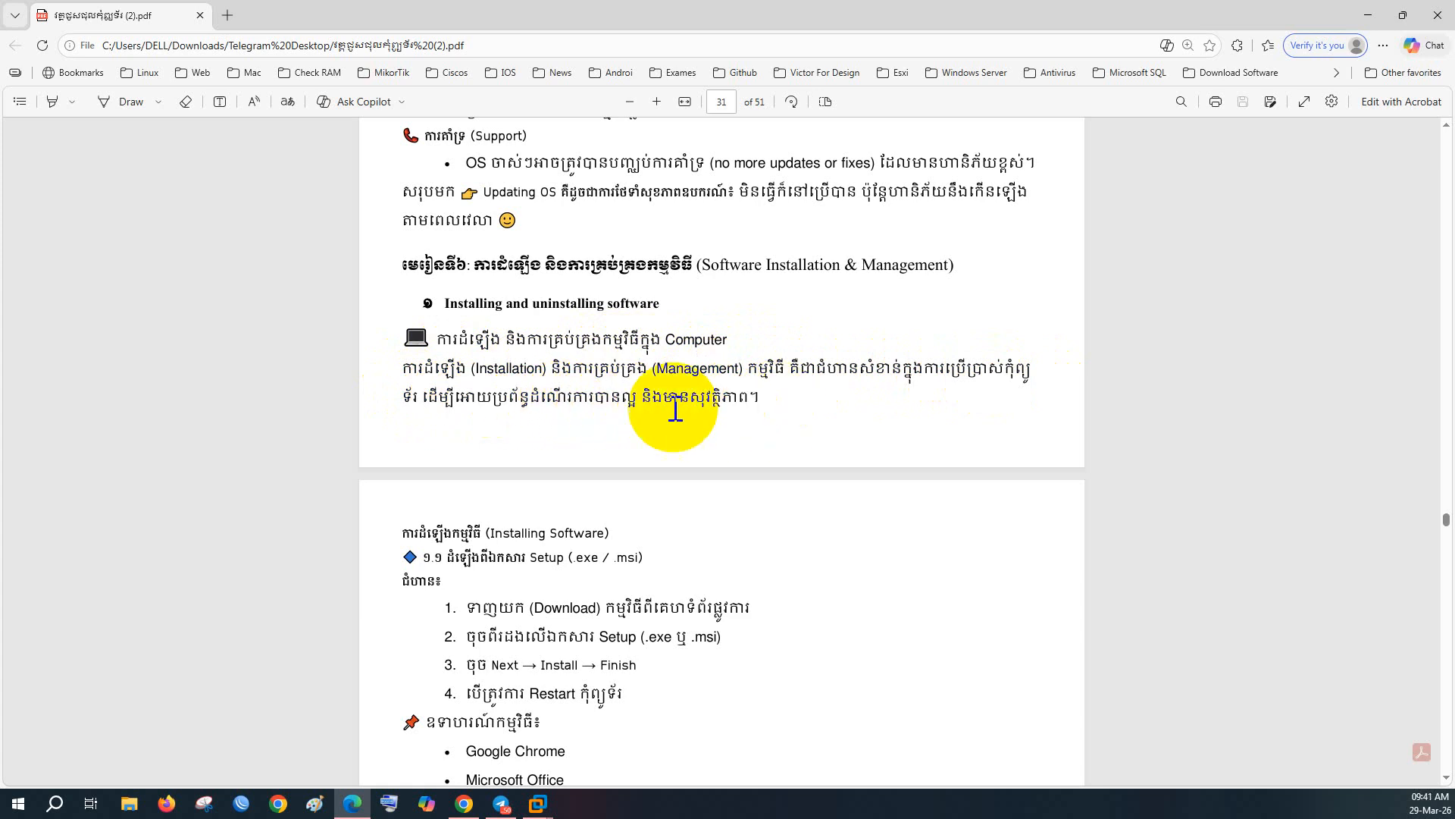
# - Read the PDF lesson on installing software, marking the .exe and .msi setup file types in the instructions
pyautogui.scroll(-1, 522, 401)
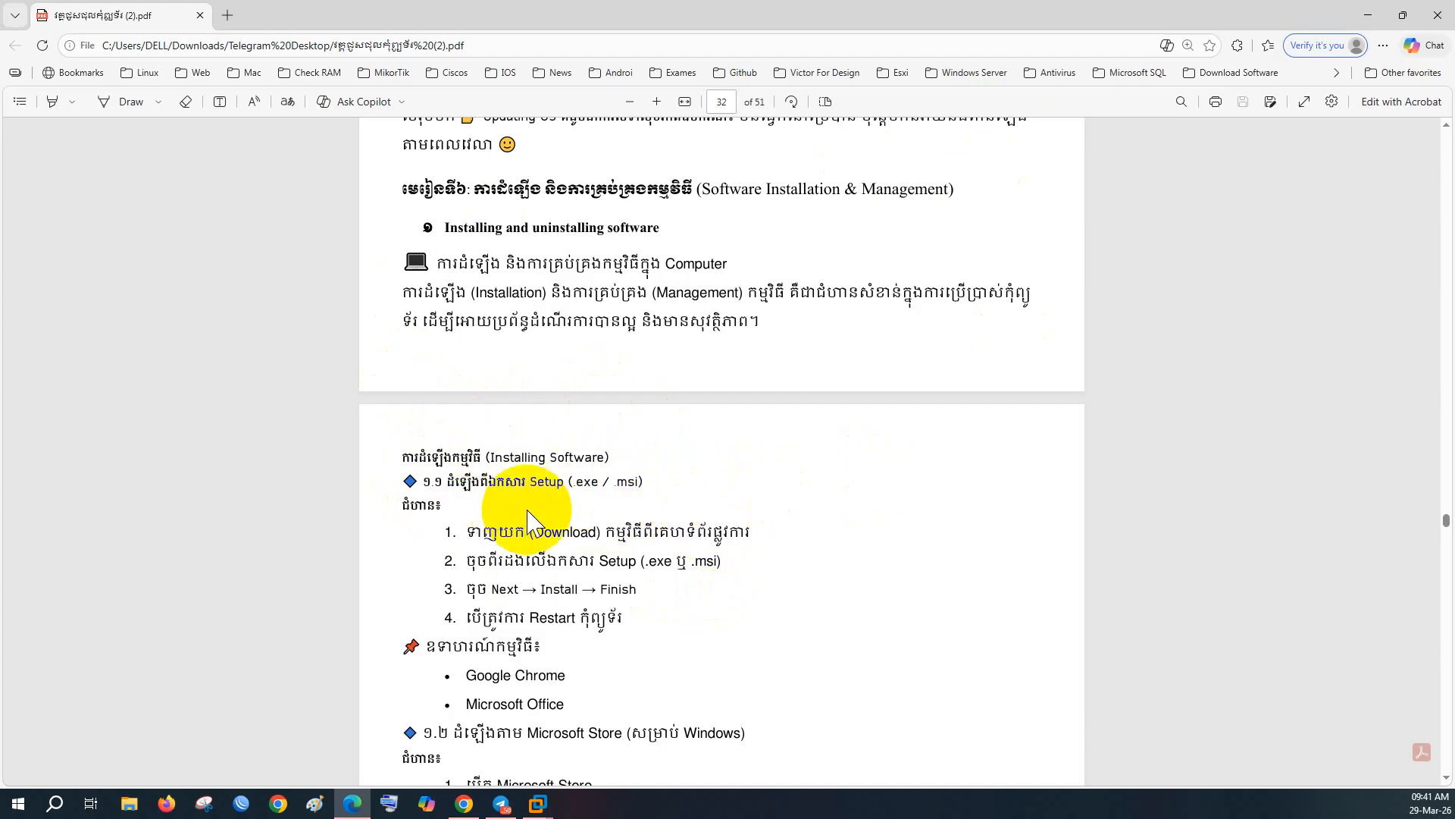
pyautogui.moveTo(549, 457)
pyautogui.mouseDown()
pyautogui.moveTo(573, 491)
pyautogui.moveTo(588, 484)
pyautogui.mouseUp()
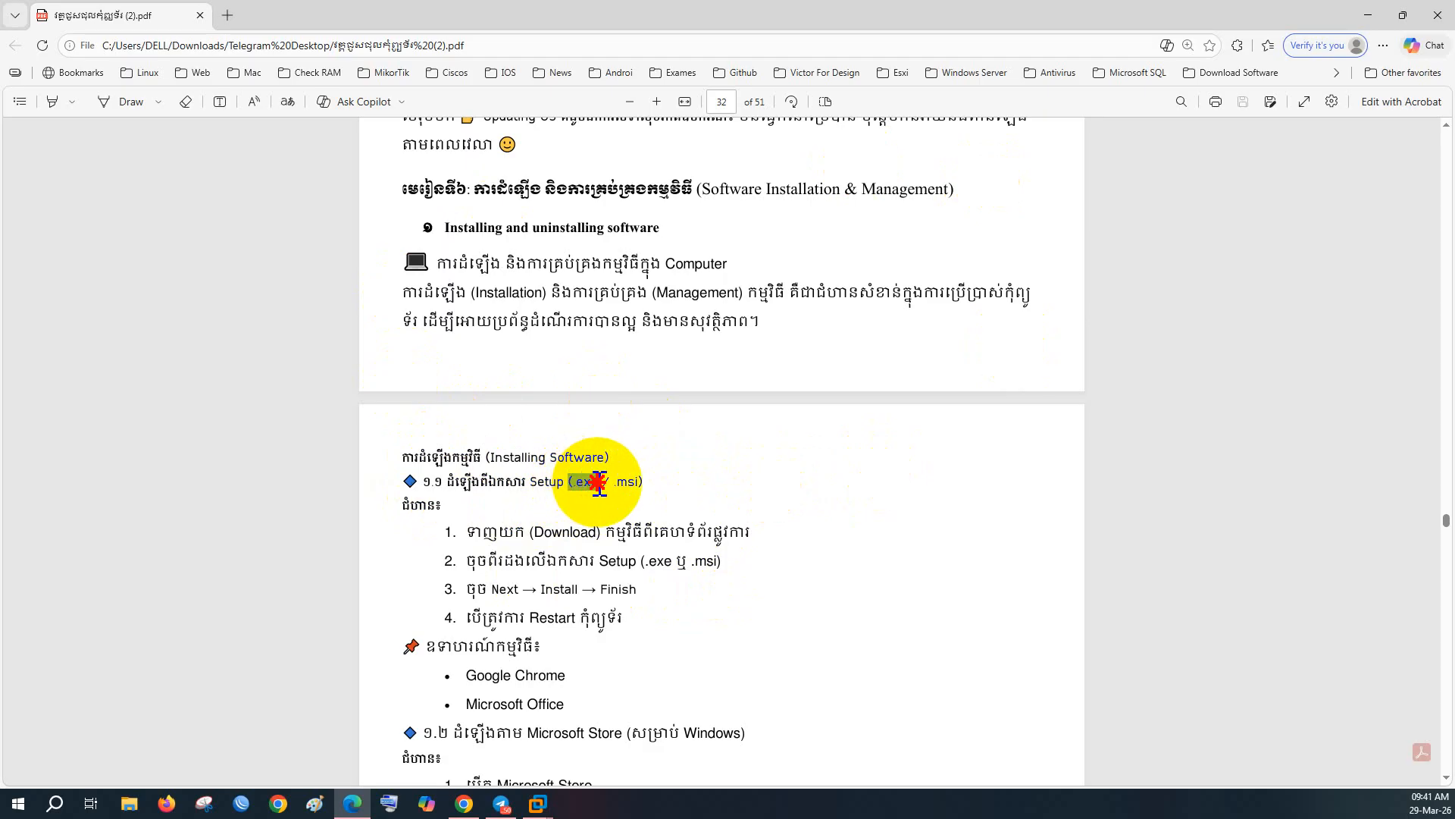
pyautogui.click(624, 483)
pyautogui.click(623, 484)
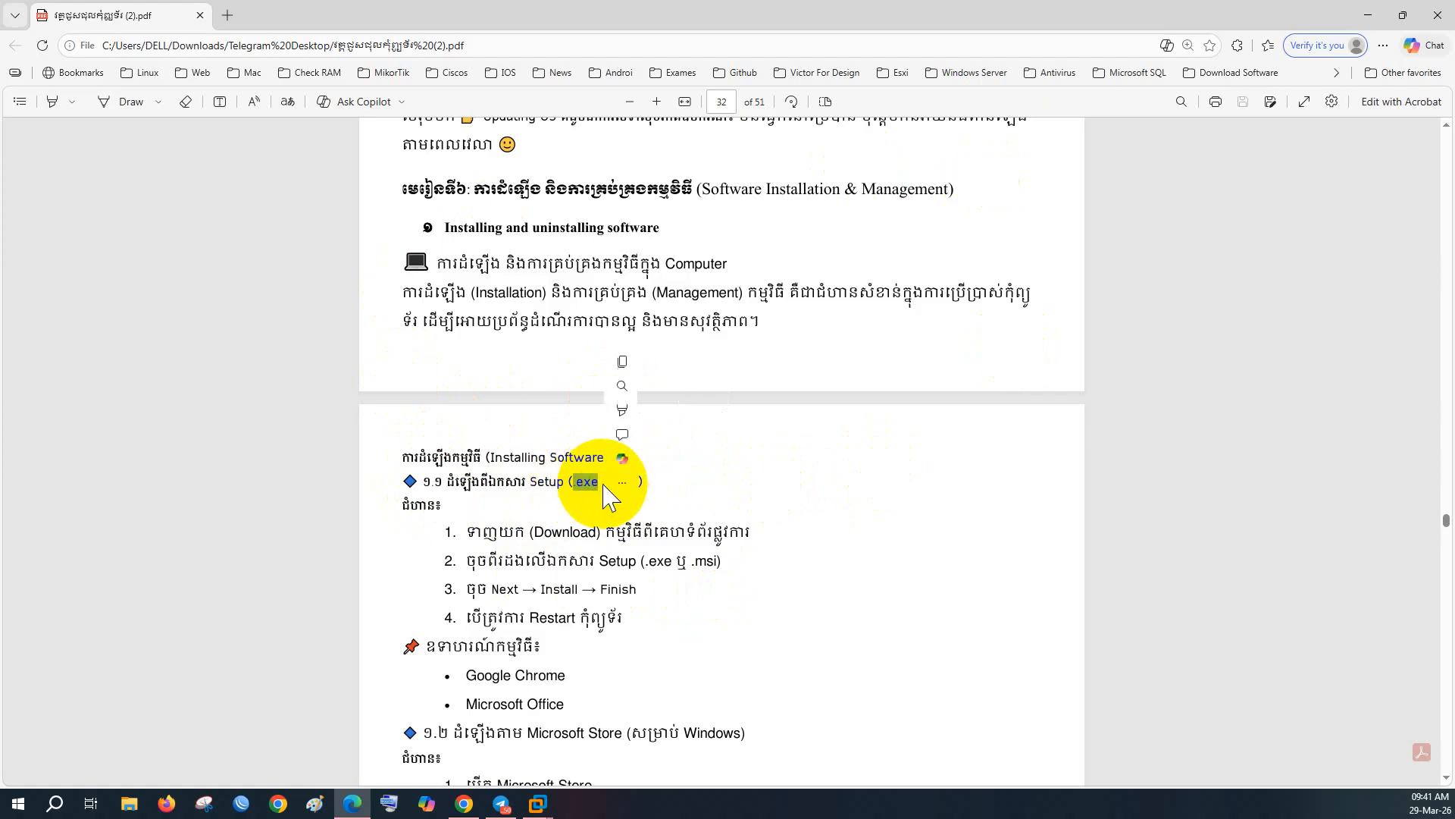
pyautogui.moveTo(619, 481); pyautogui.dragTo(647, 481)
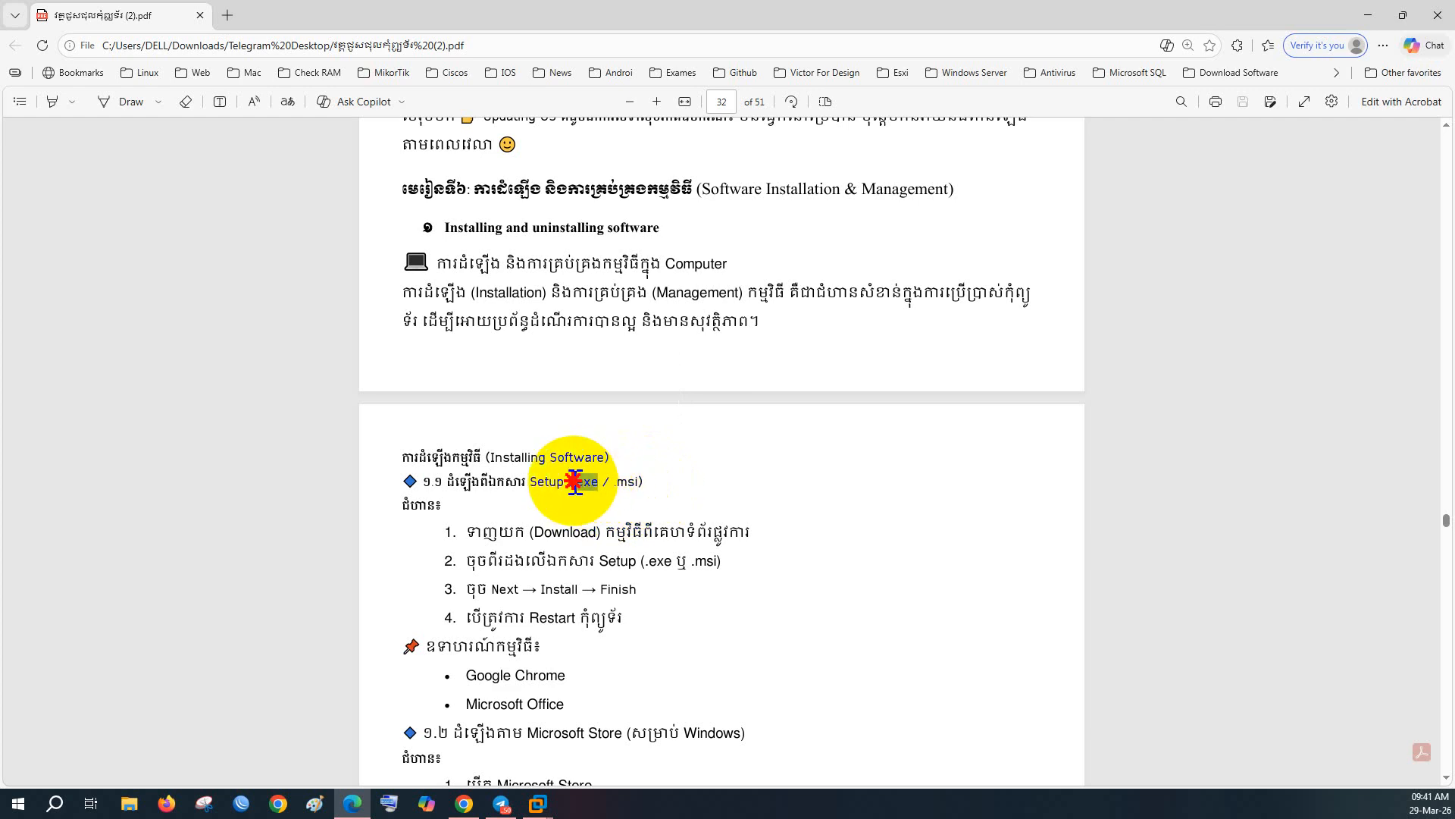
pyautogui.click(544, 515)
pyautogui.scroll(-1, 474, 513)
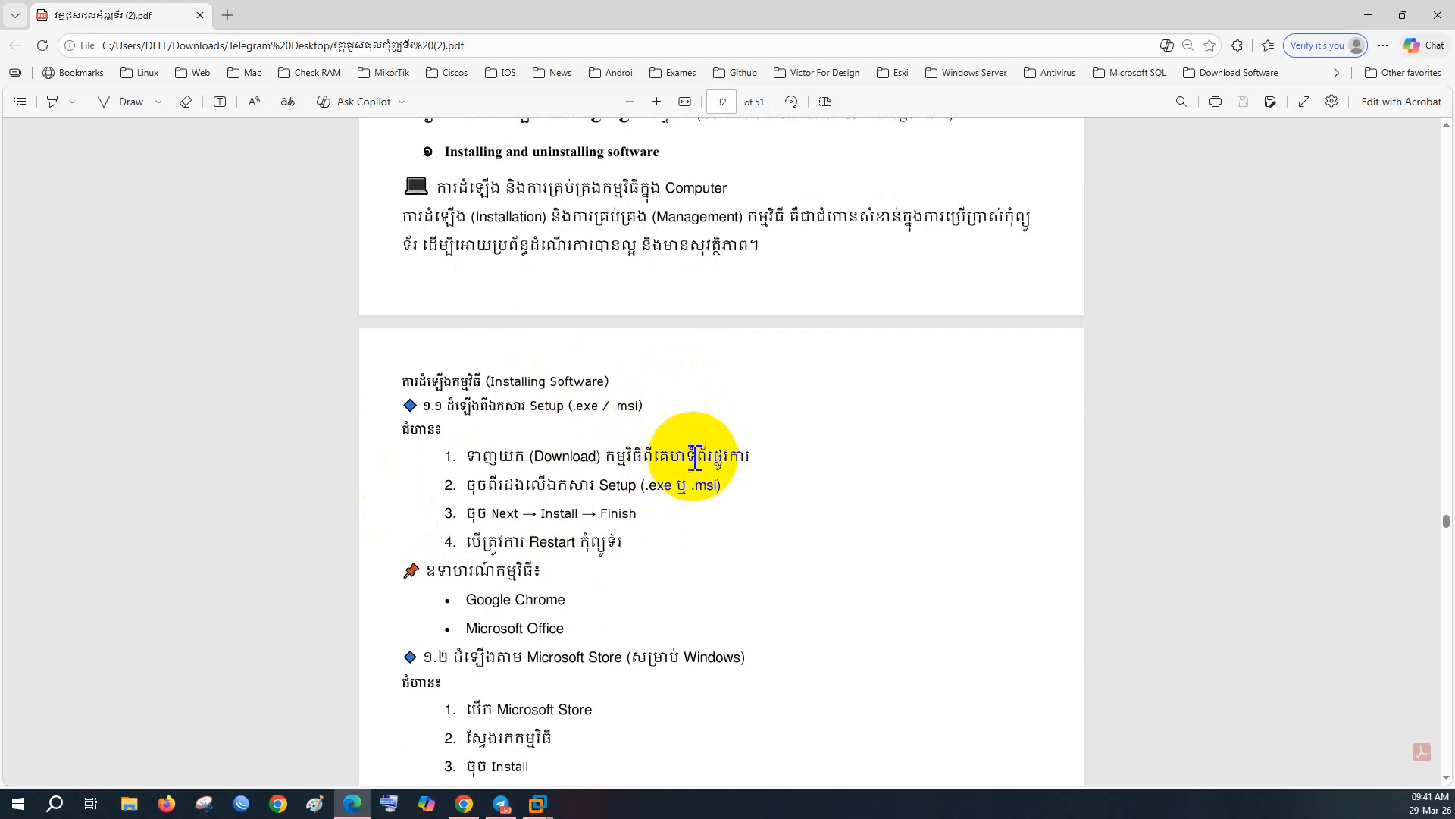
pyautogui.moveTo(468, 474); pyautogui.dragTo(631, 467)
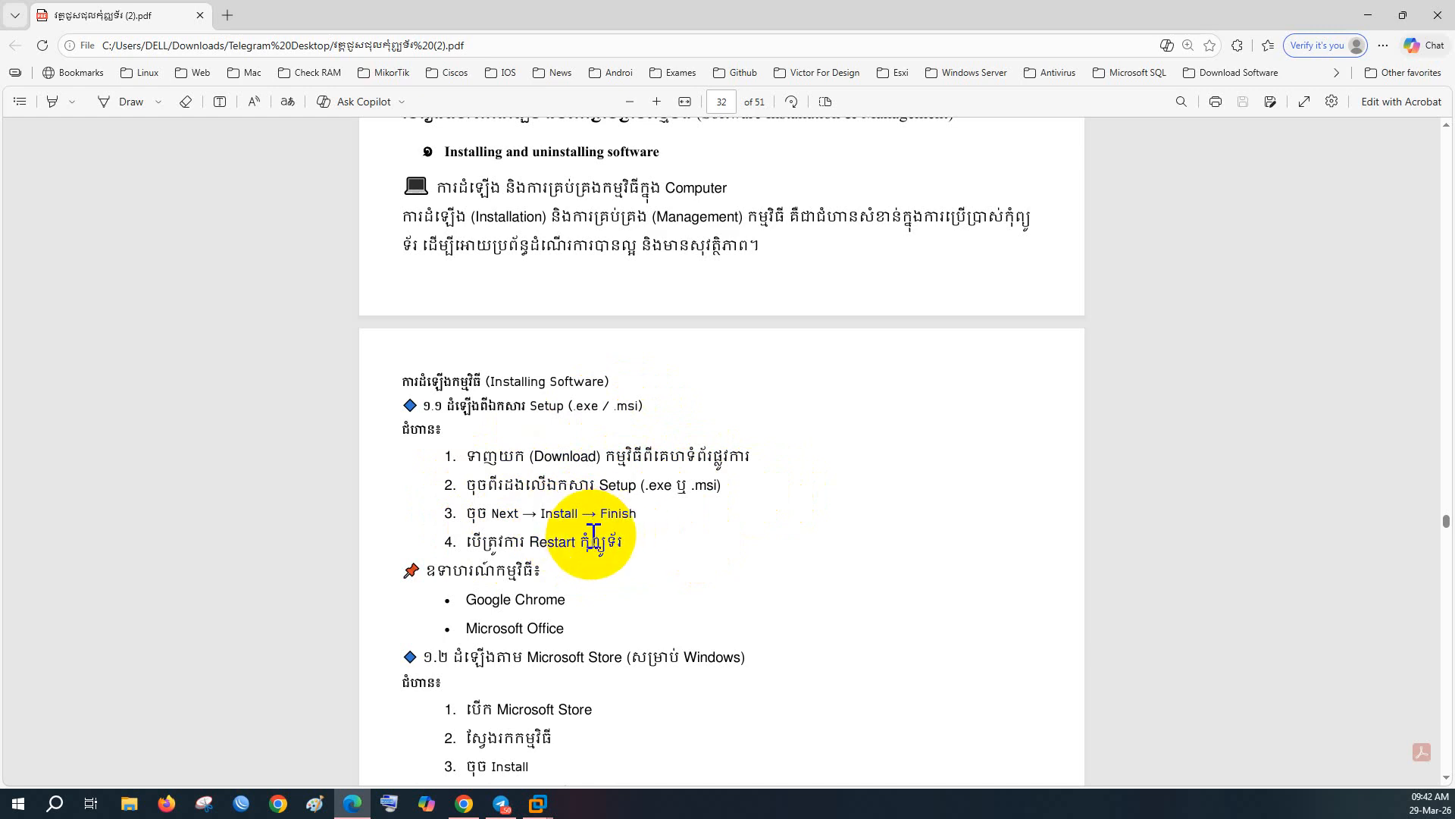
pyautogui.scroll(-1, 594, 535)
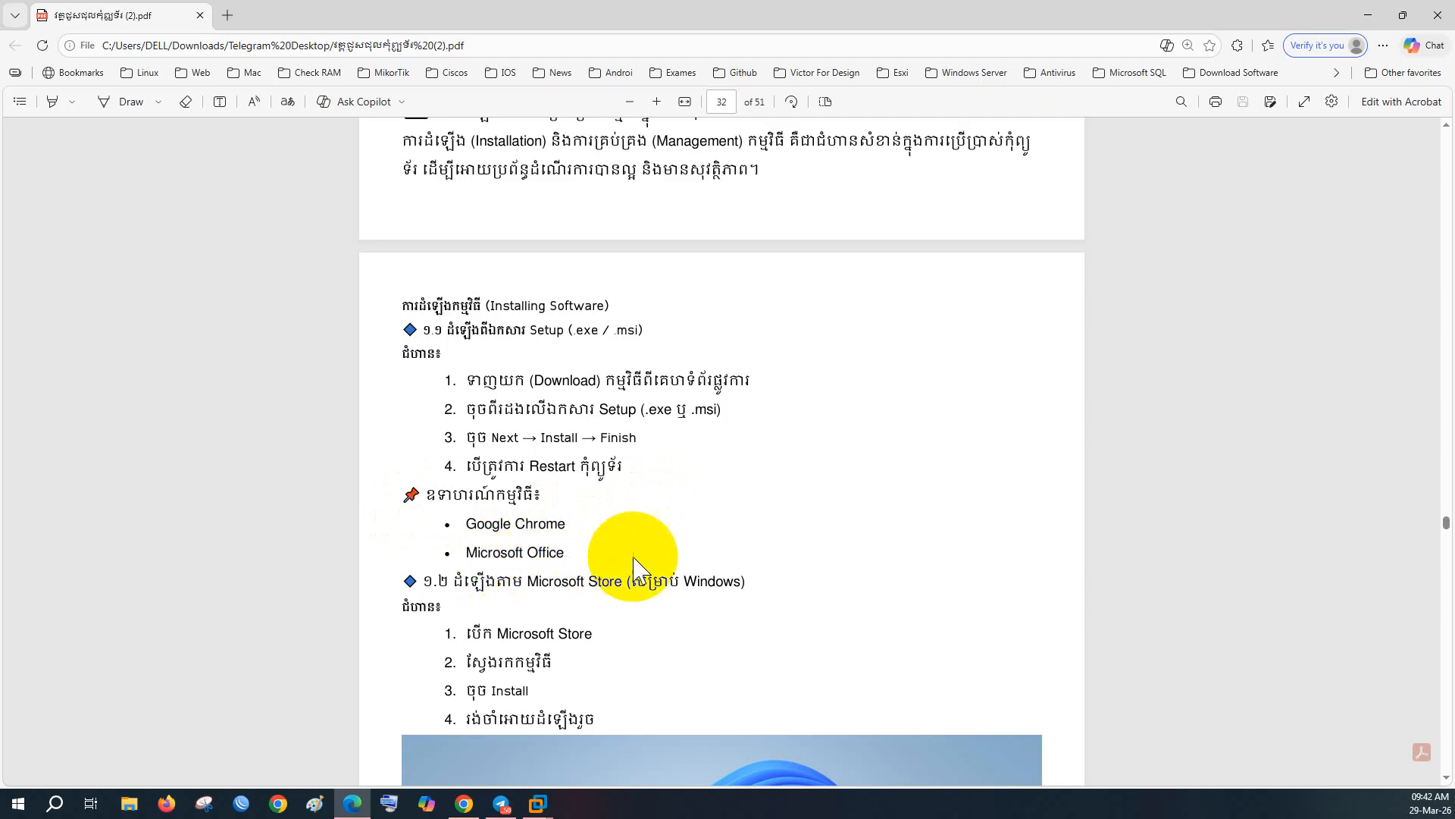
pyautogui.scroll(-1, 633, 565)
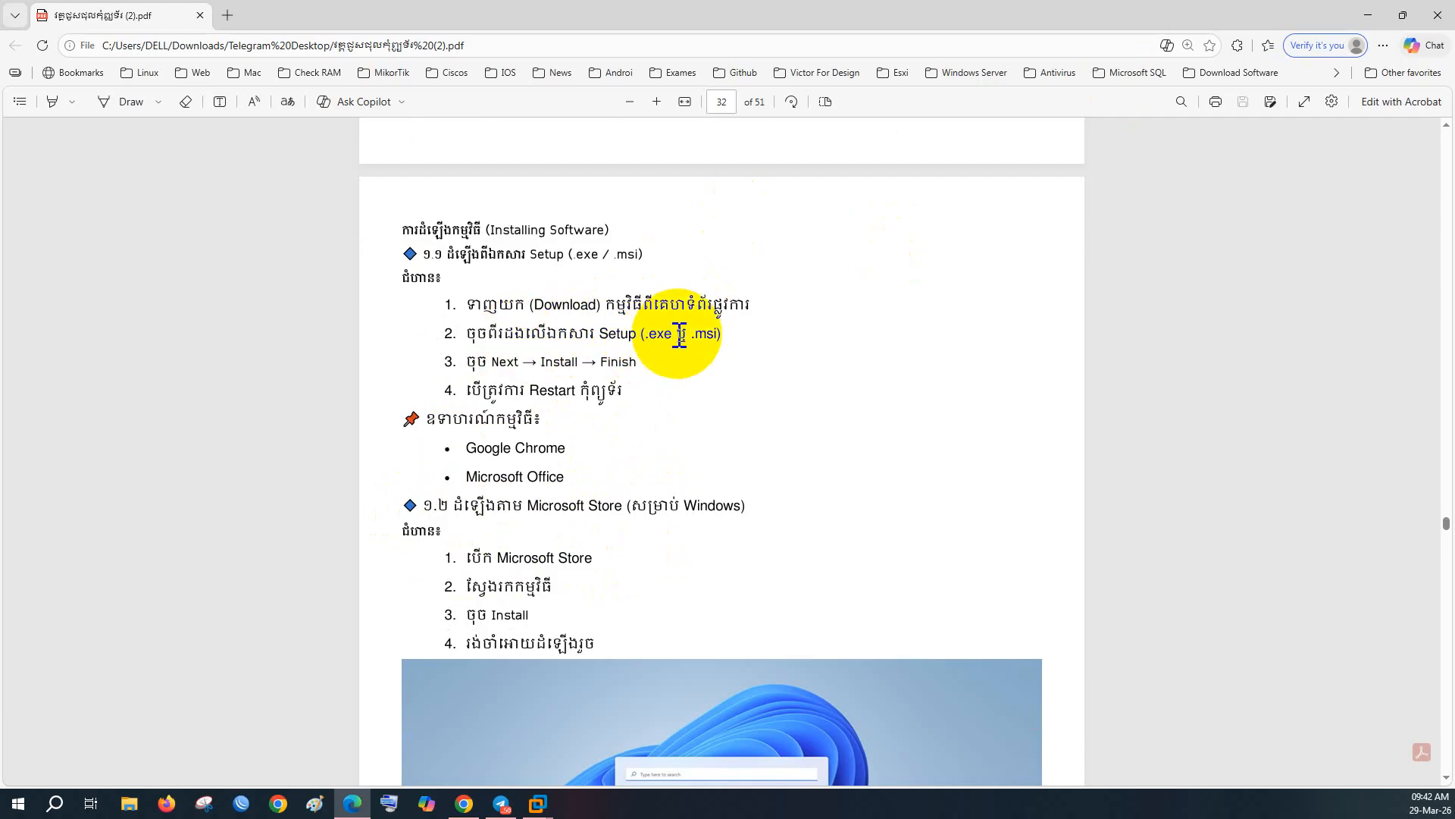
pyautogui.moveTo(679, 333); pyautogui.dragTo(725, 334)
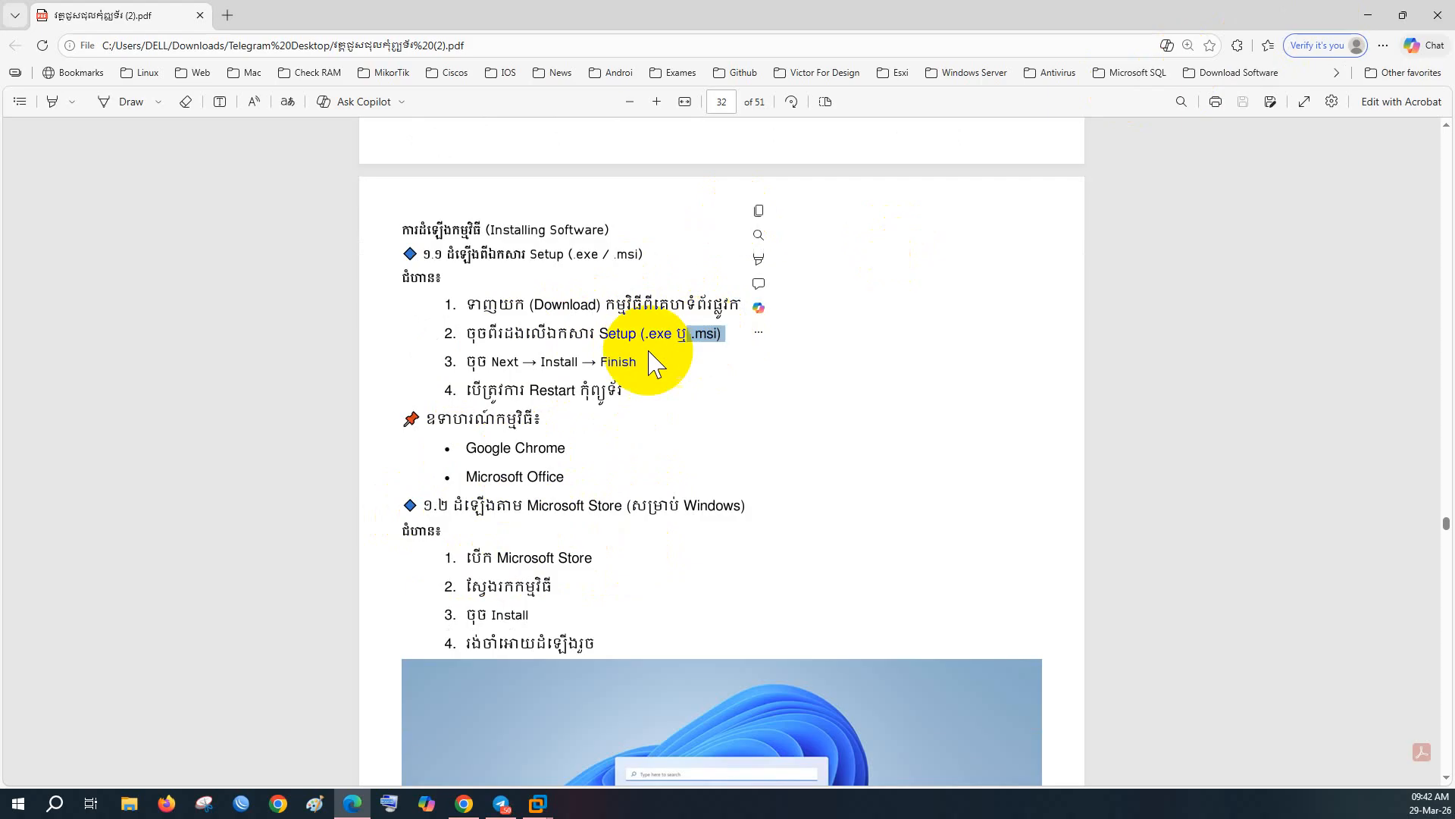
pyautogui.click(649, 374)
# - Minimize the PDF window and switch to the WIN-11-PC virtual machine in VMware Workstation
pyautogui.click(1368, 15)
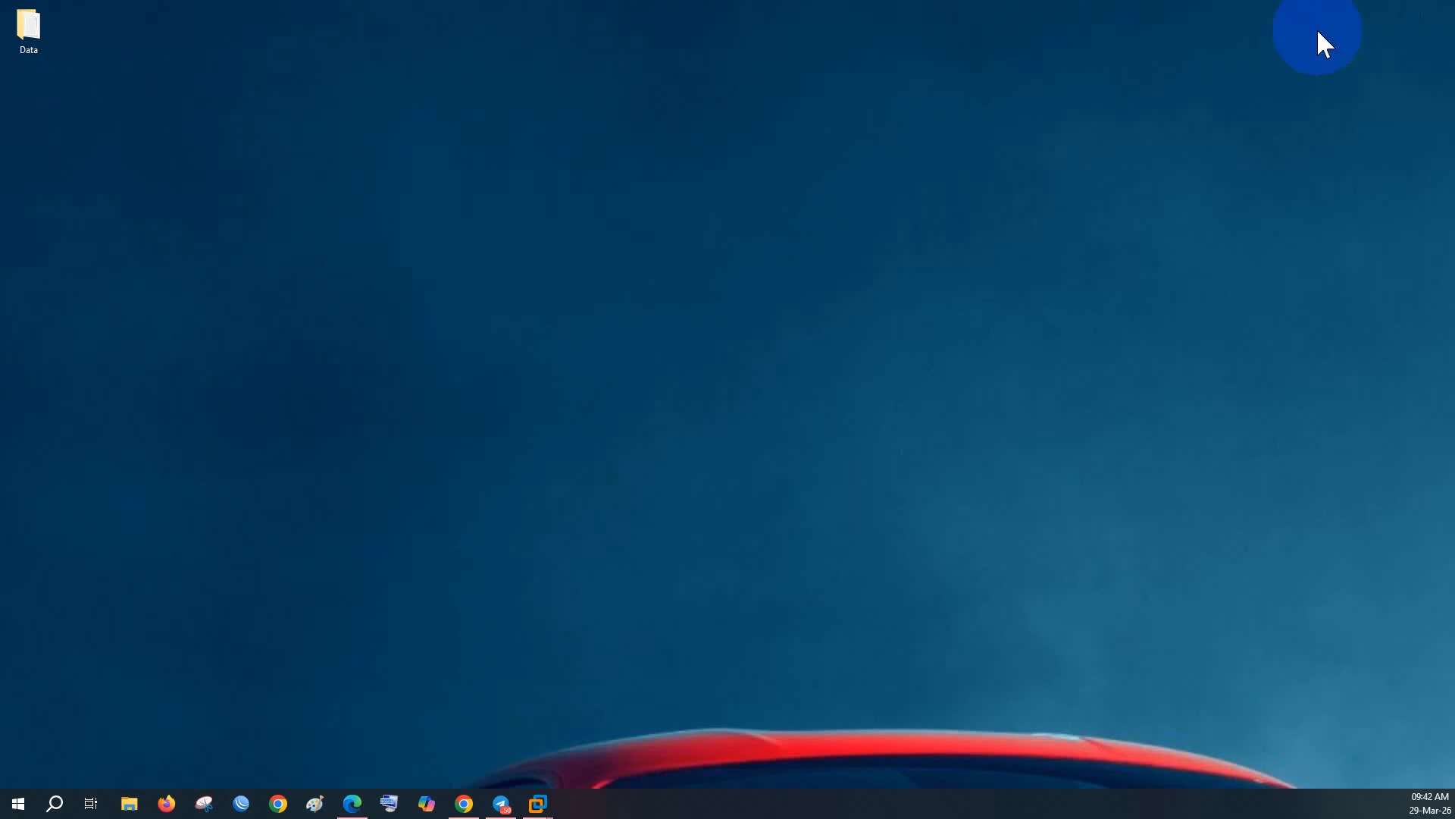
pyautogui.moveTo(538, 803)
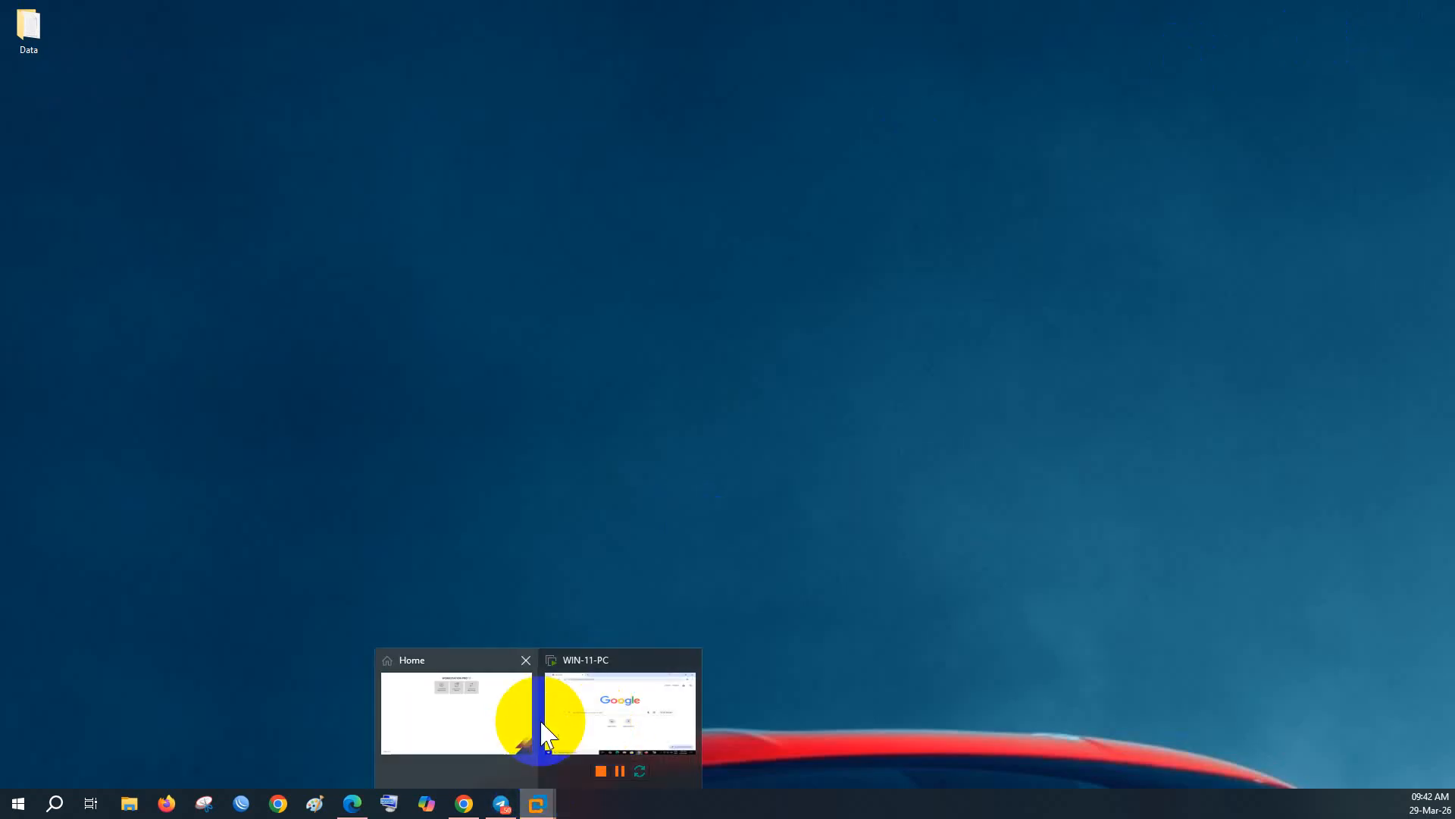
pyautogui.click(507, 726)
pyautogui.click(258, 59)
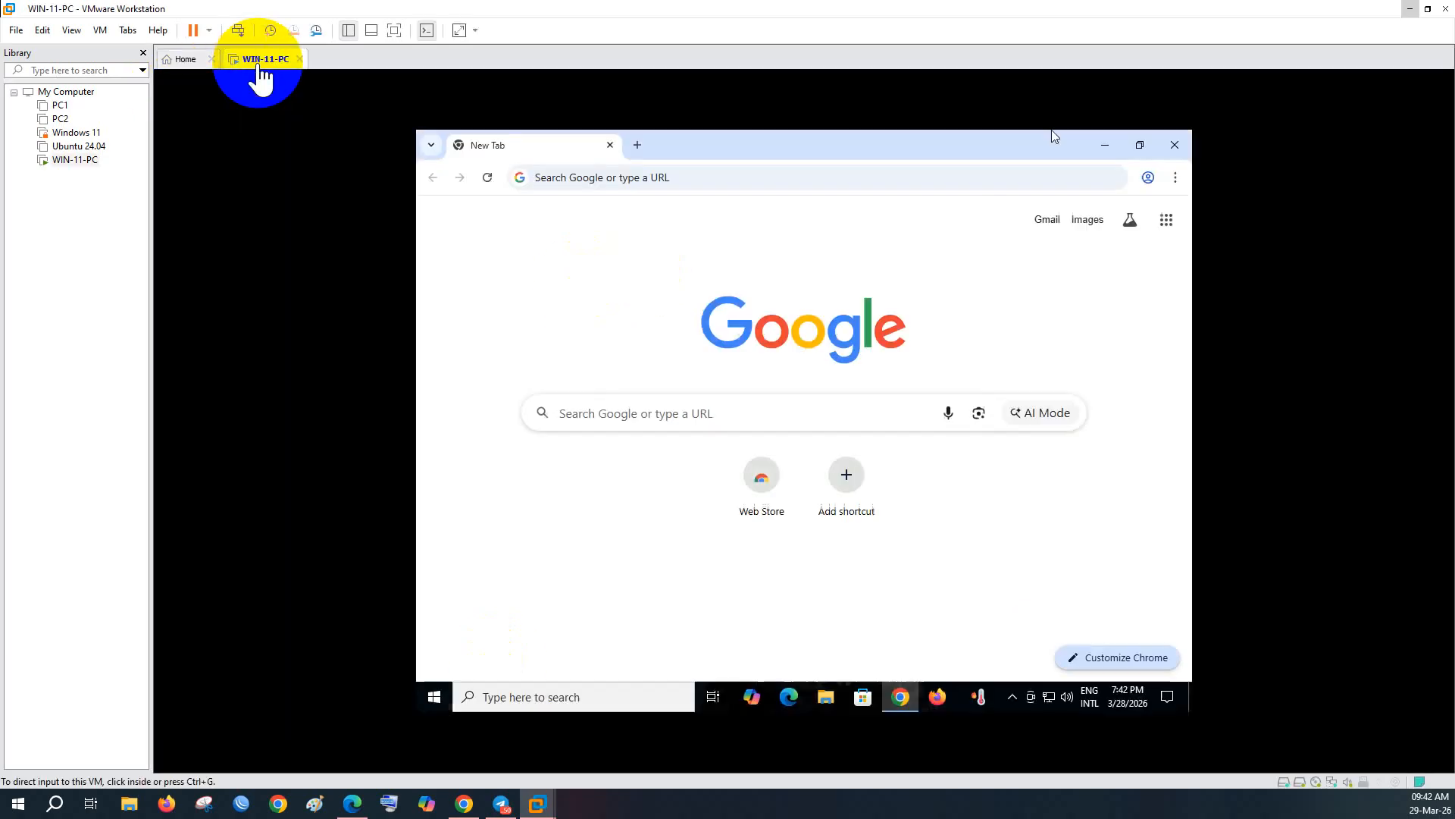
# - Search Google for "putty download" in the virtual machine's Chrome browser
pyautogui.click(542, 178)
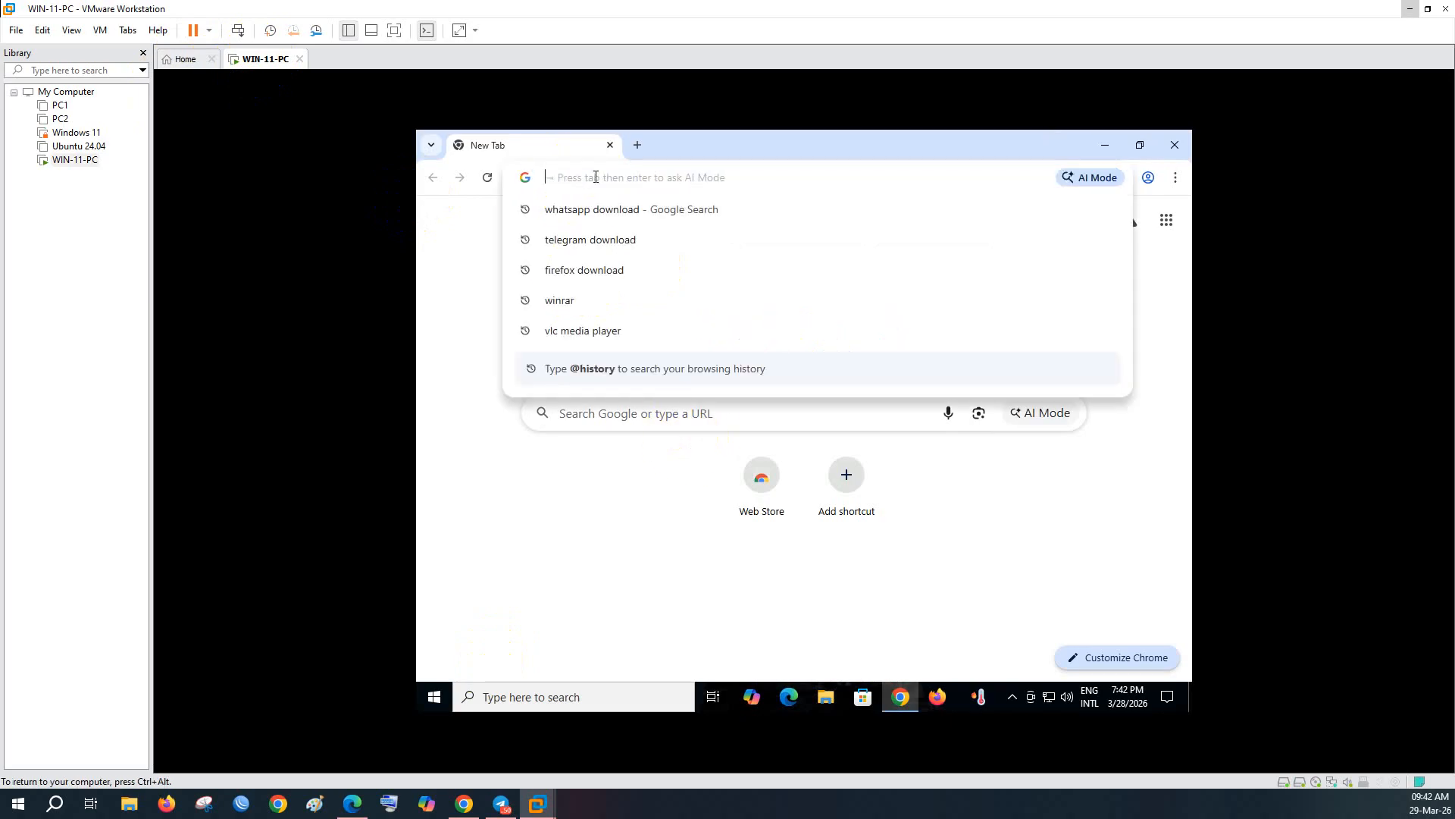
pyautogui.write('putu')
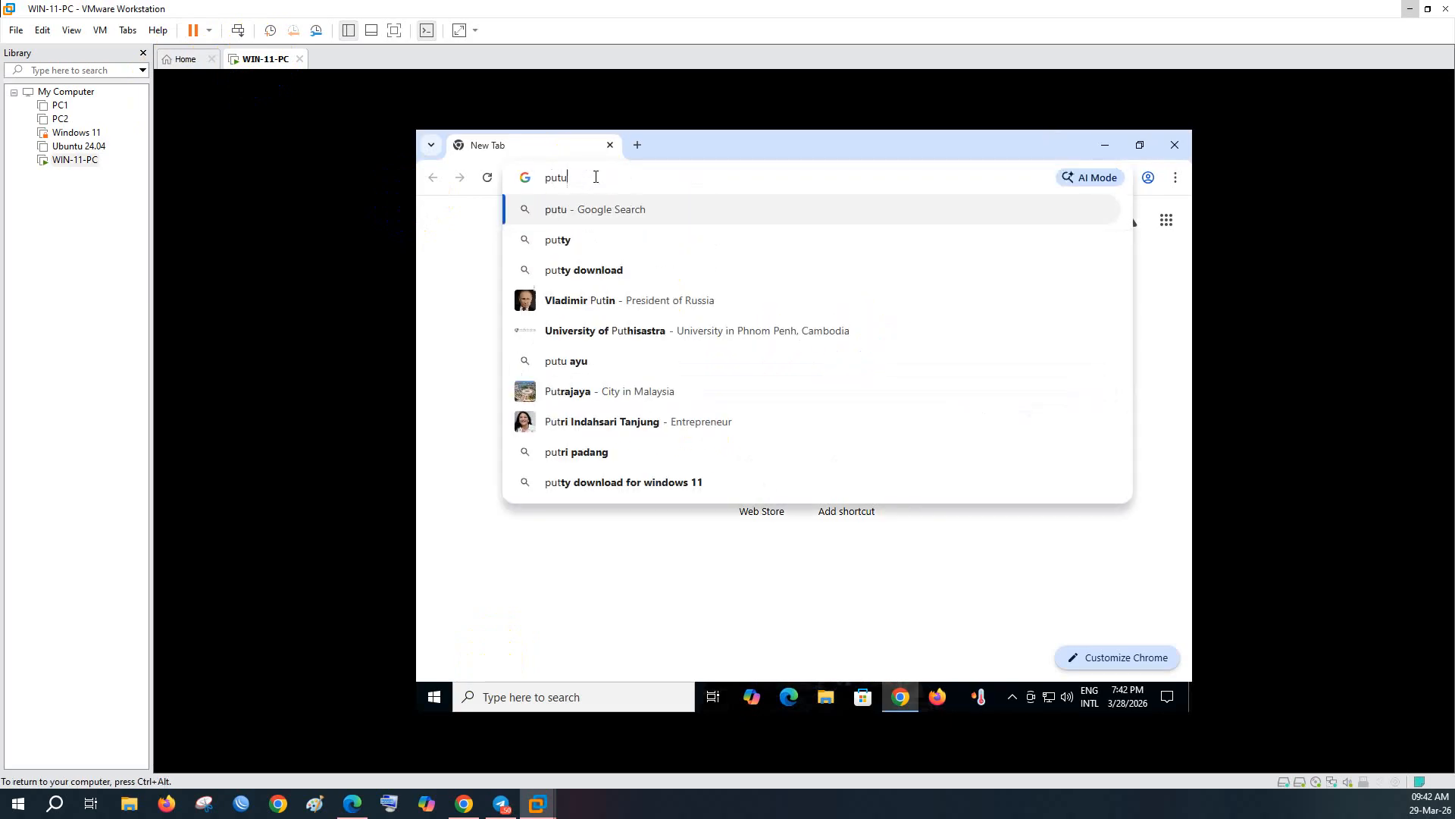
pyautogui.press('BackSpace')
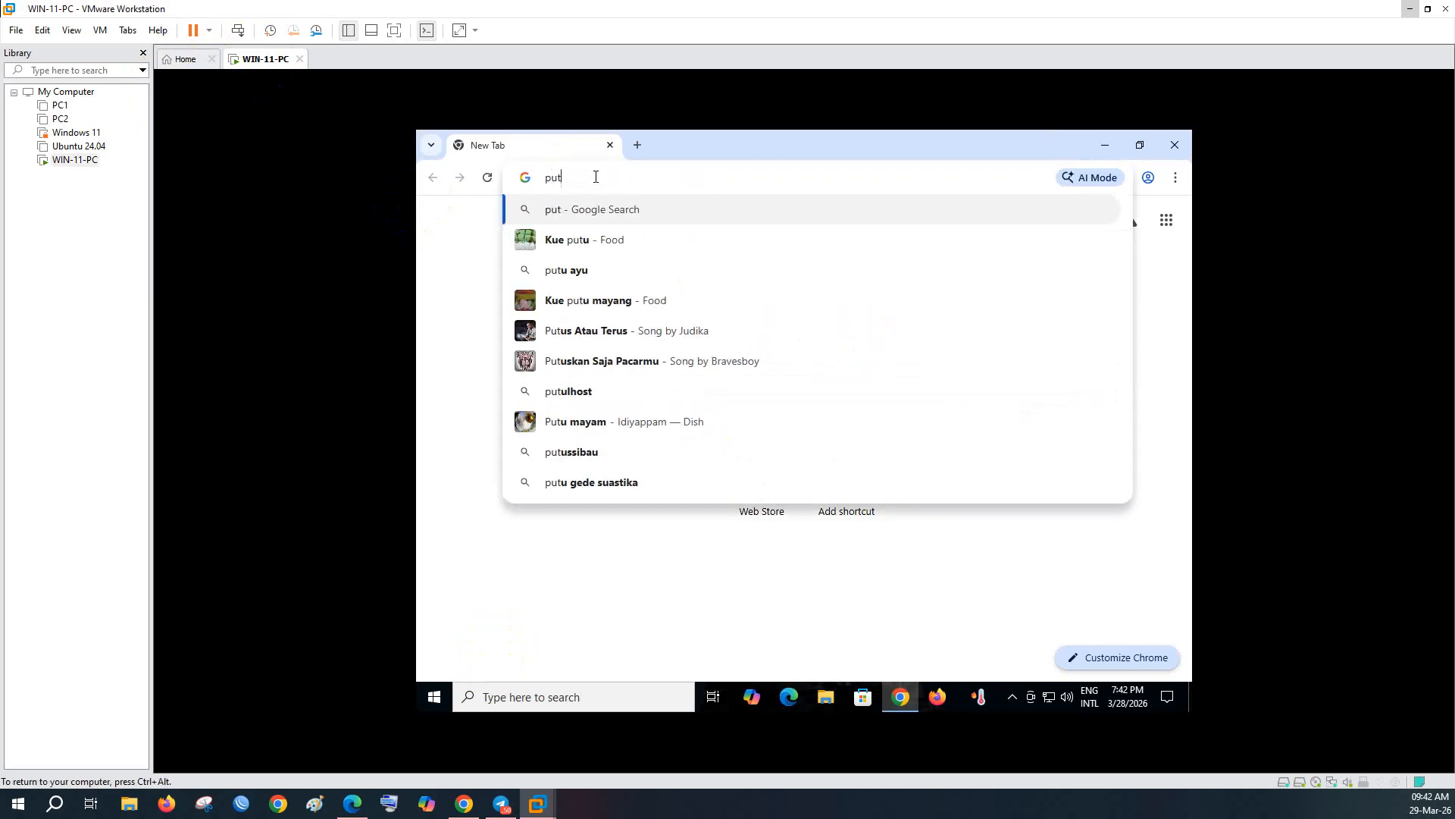
pyautogui.write('y')
pyautogui.press('Down')
pyautogui.press('Down')
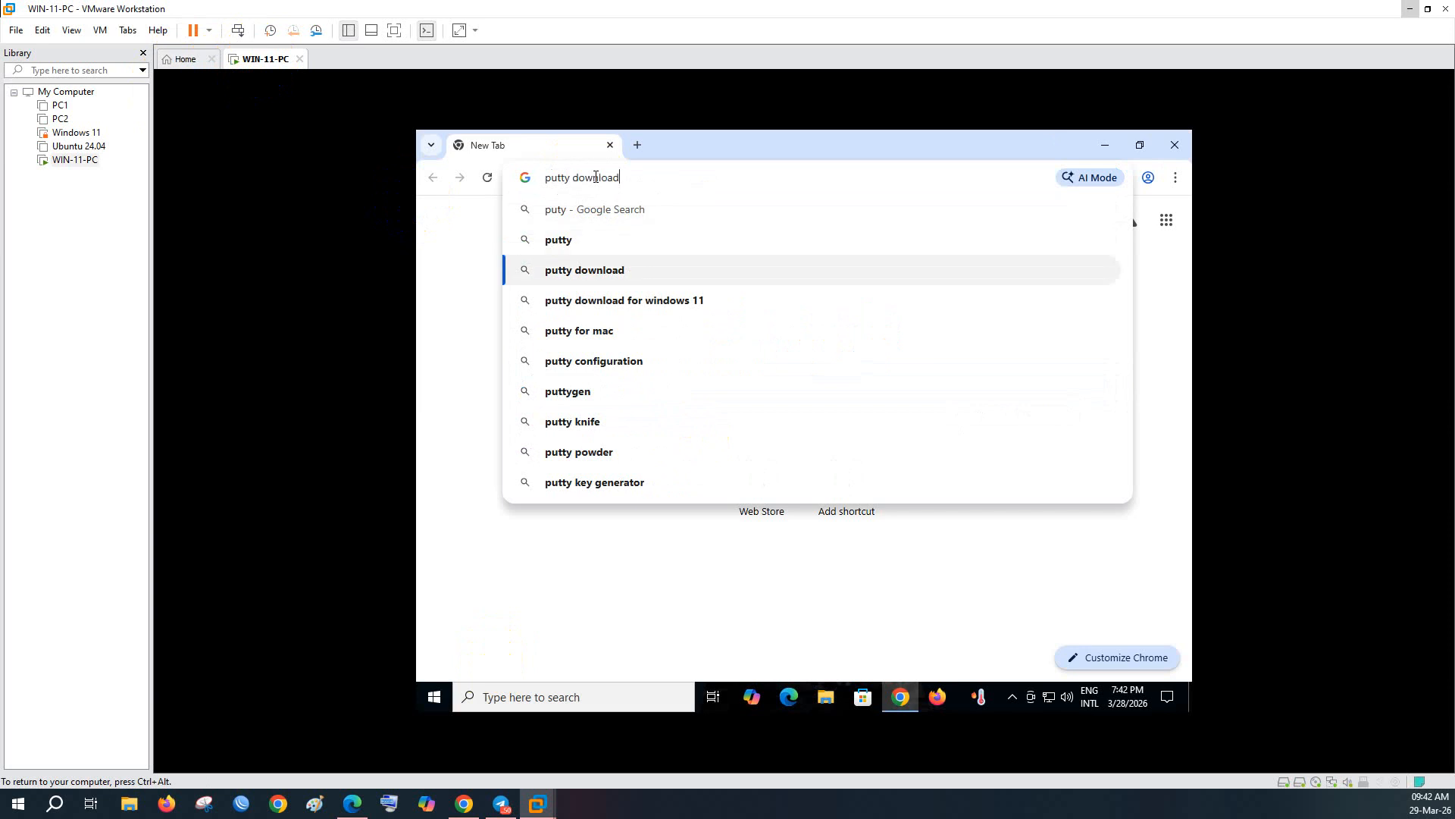
pyautogui.press('Return')
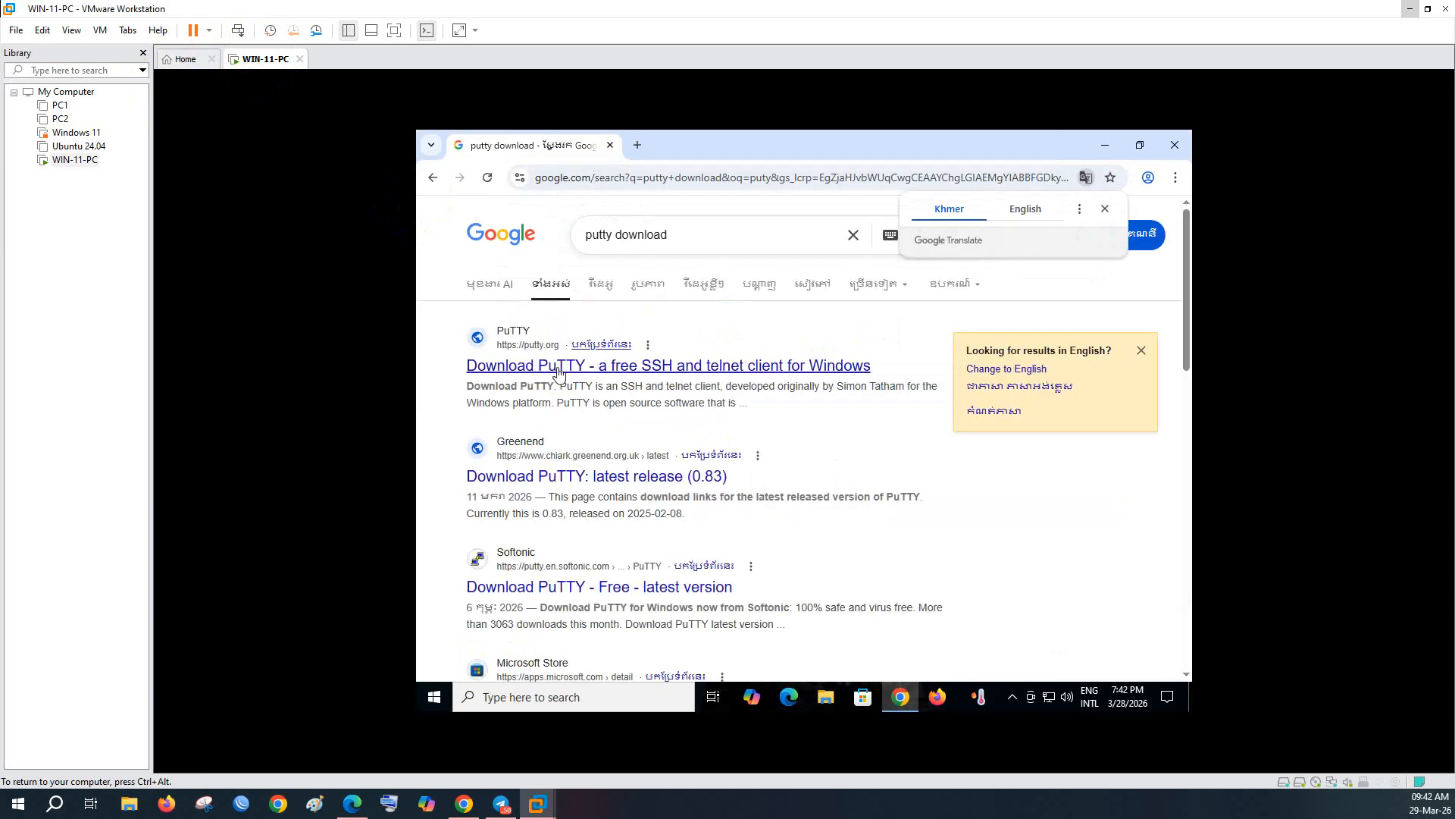
# - Go through putty.org to the PuTTY release page, download putty-64bit-0.83-installer.msi and check the recent downloads
pyautogui.click(552, 371)
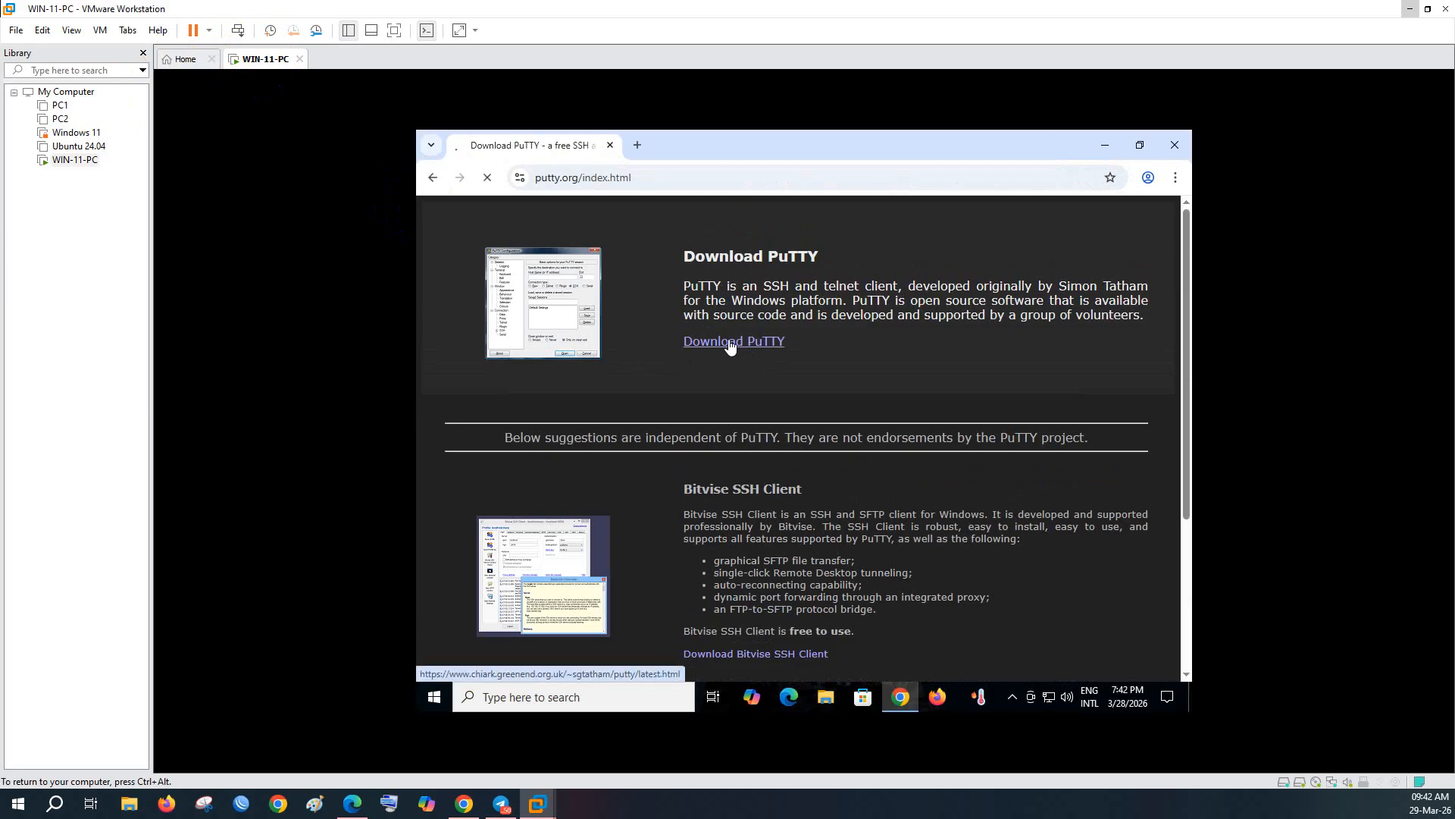
pyautogui.click(730, 345)
pyautogui.scroll(-1, 595, 496)
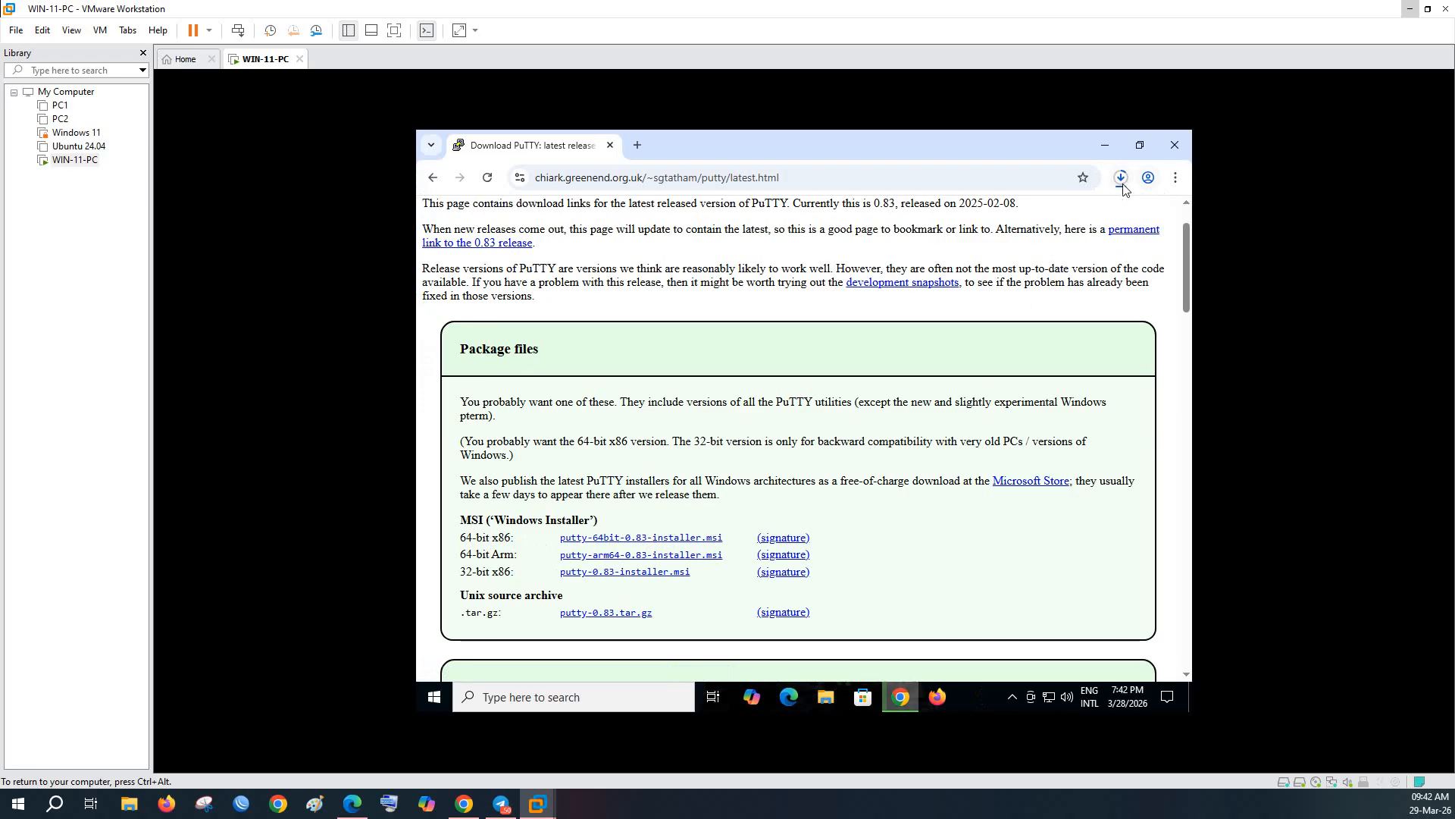
pyautogui.click(1122, 185)
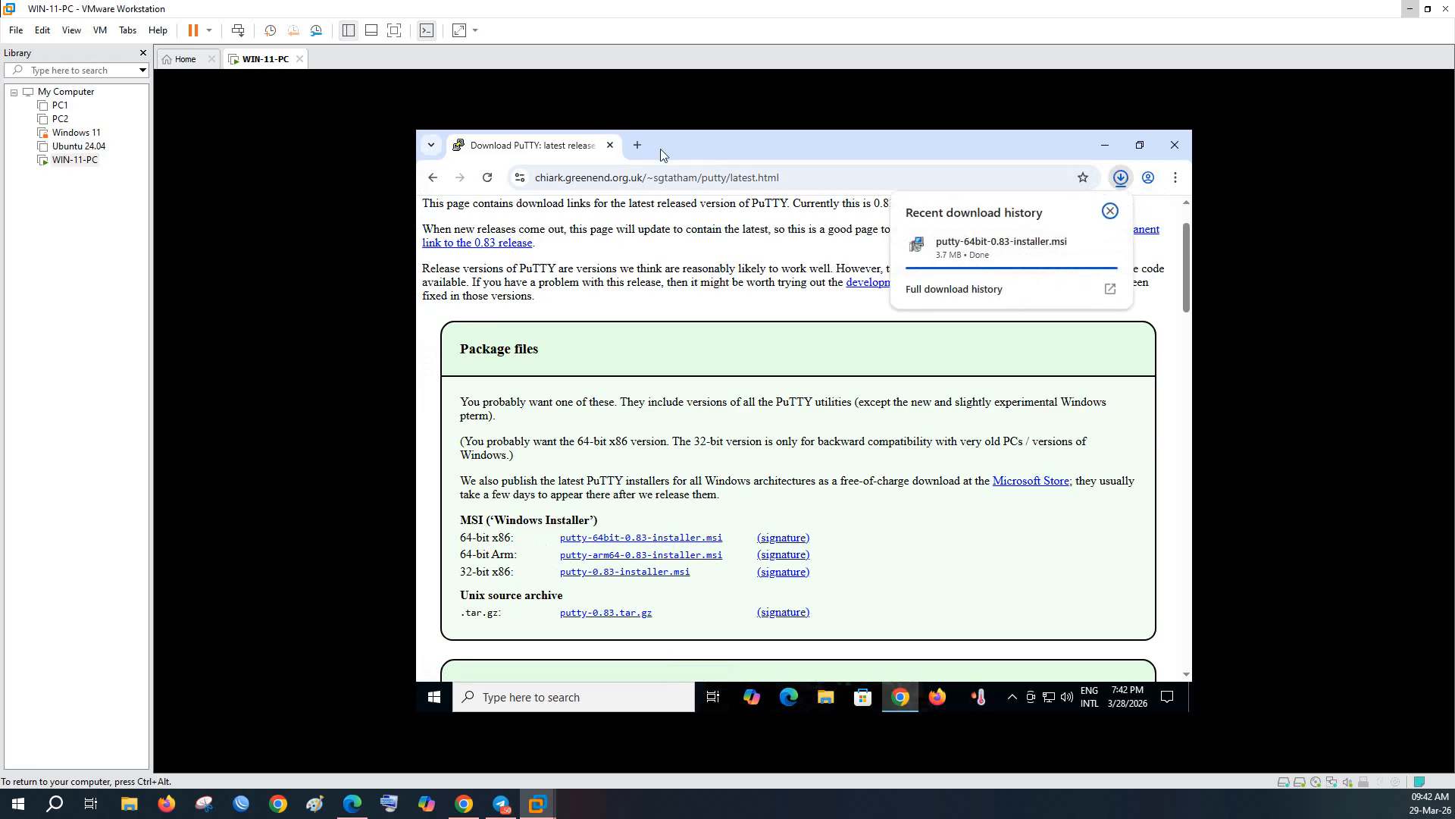
# - Search Google for "telegram" in a new browser tab
pyautogui.click(637, 146)
pyautogui.click(648, 175)
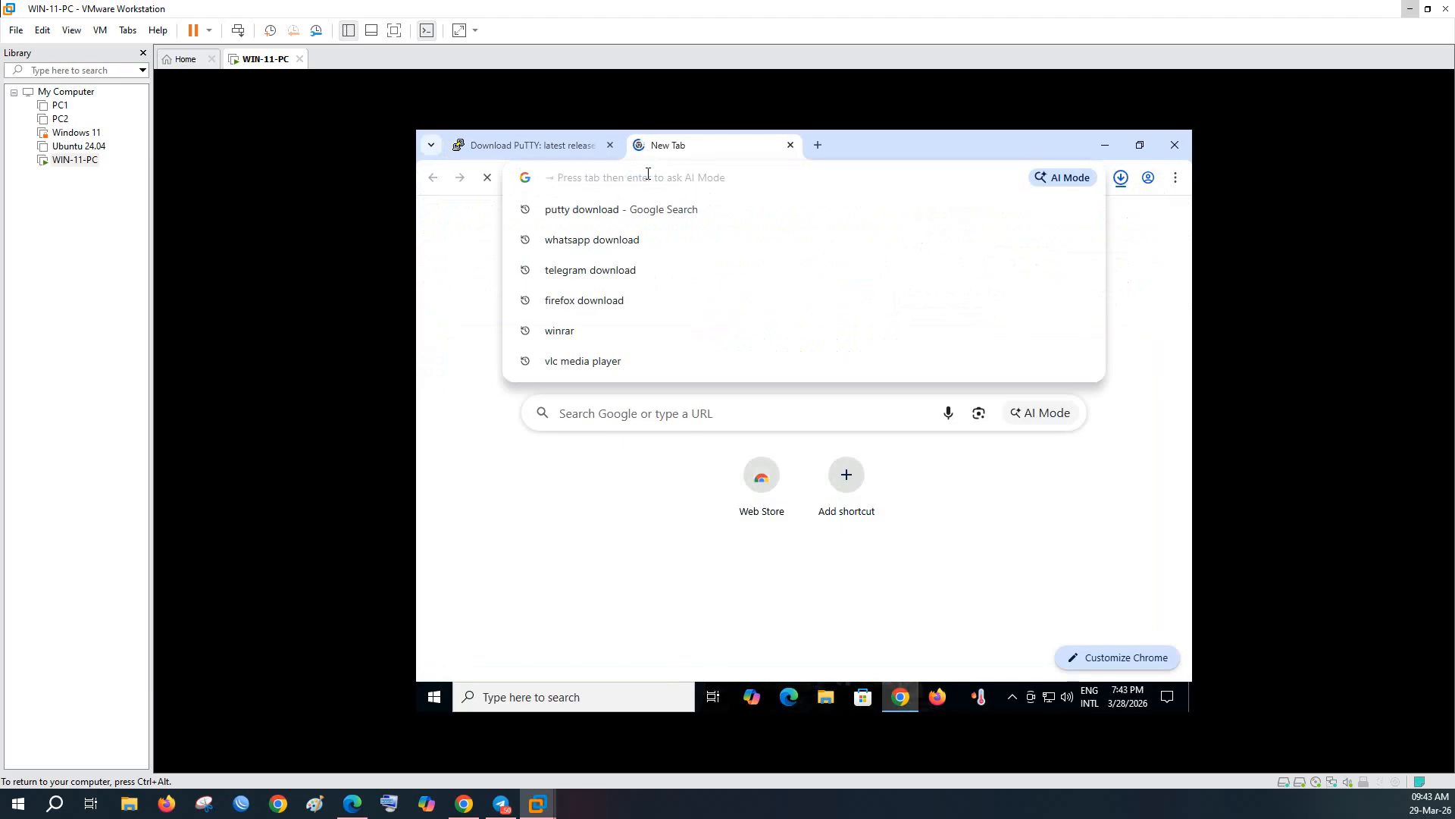
pyautogui.write('tele')
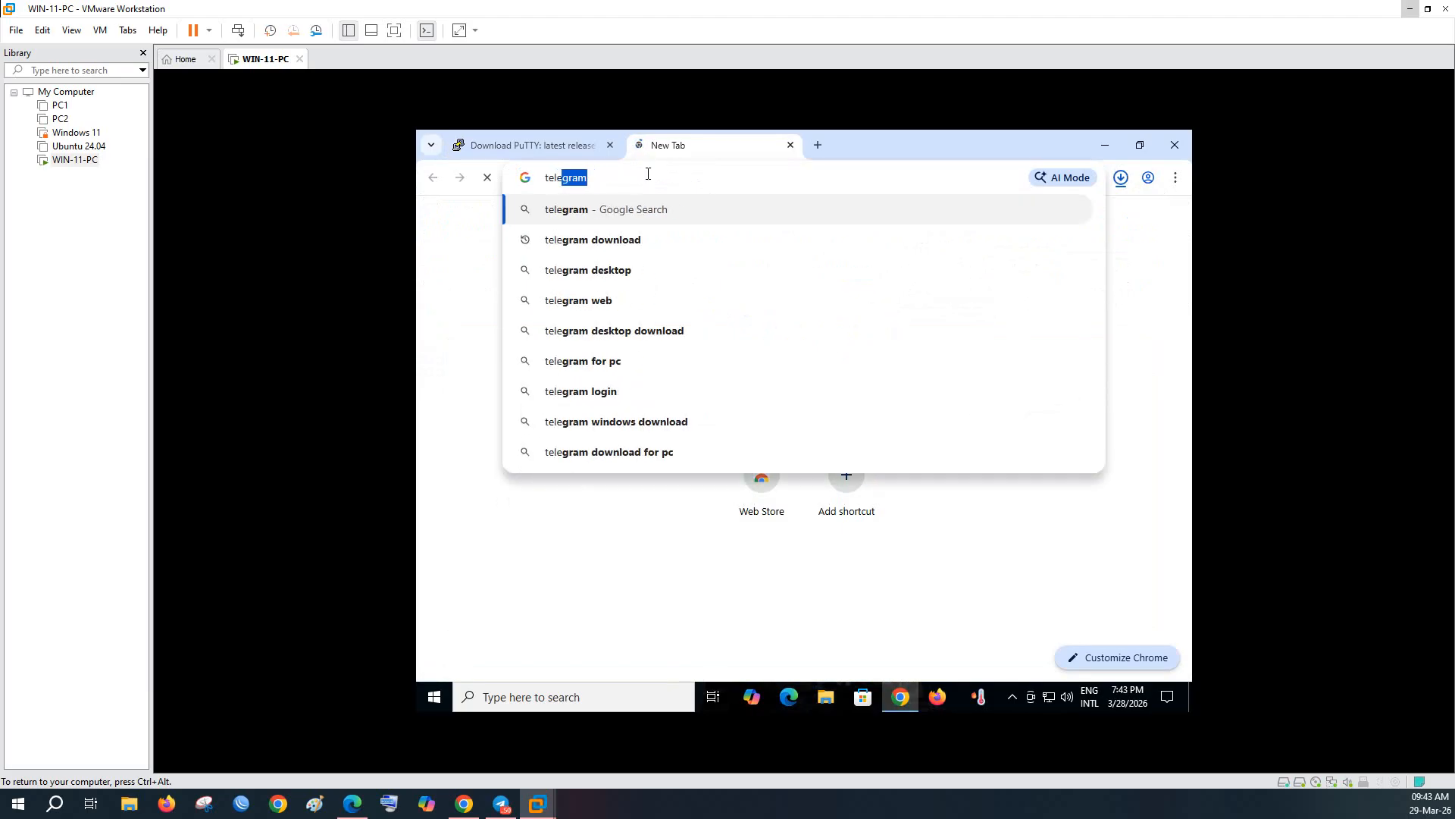
pyautogui.press('Return')
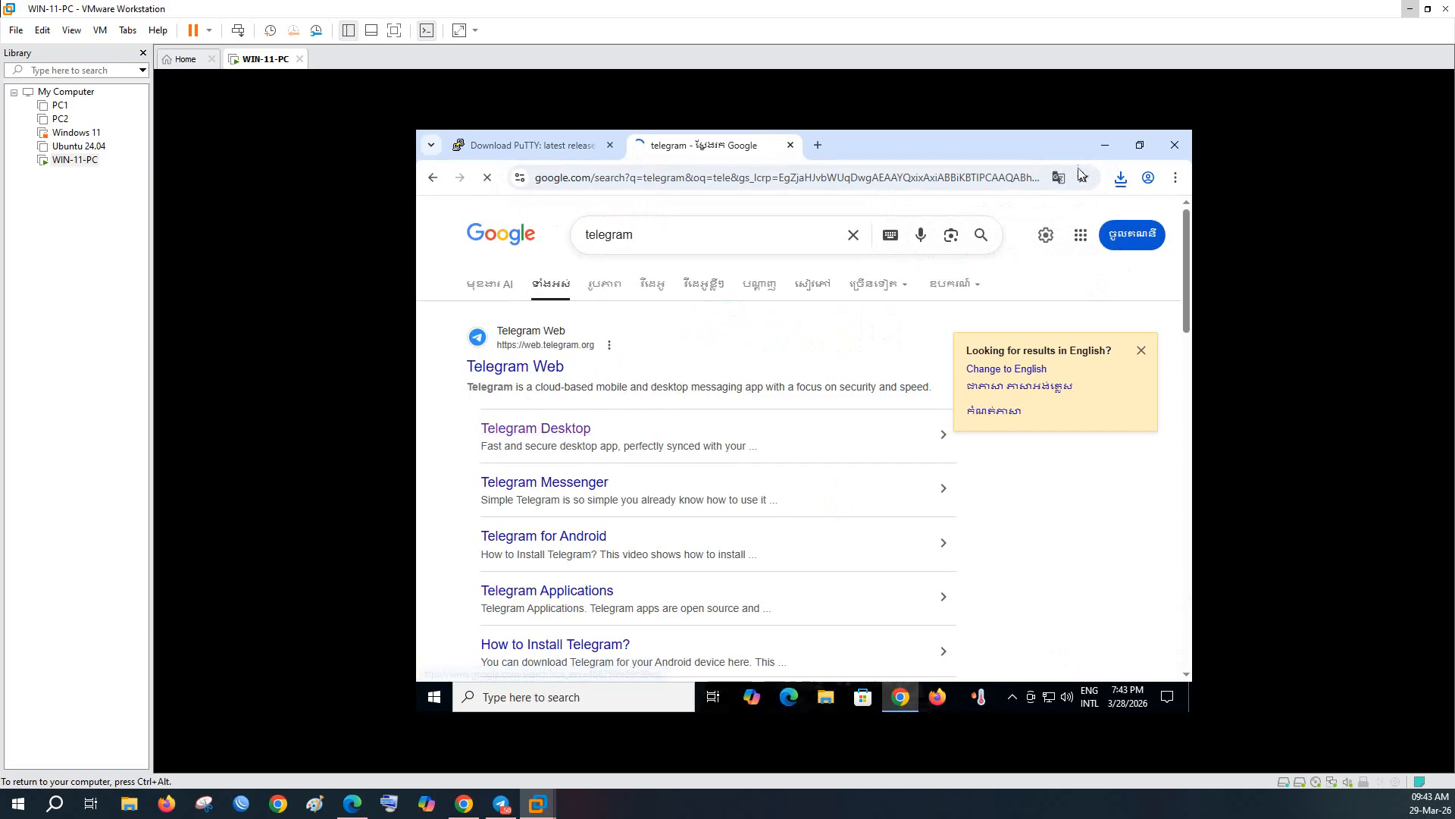
# - Close the Chrome browser and open the Downloads folder in File Explorer
pyautogui.click(1105, 144)
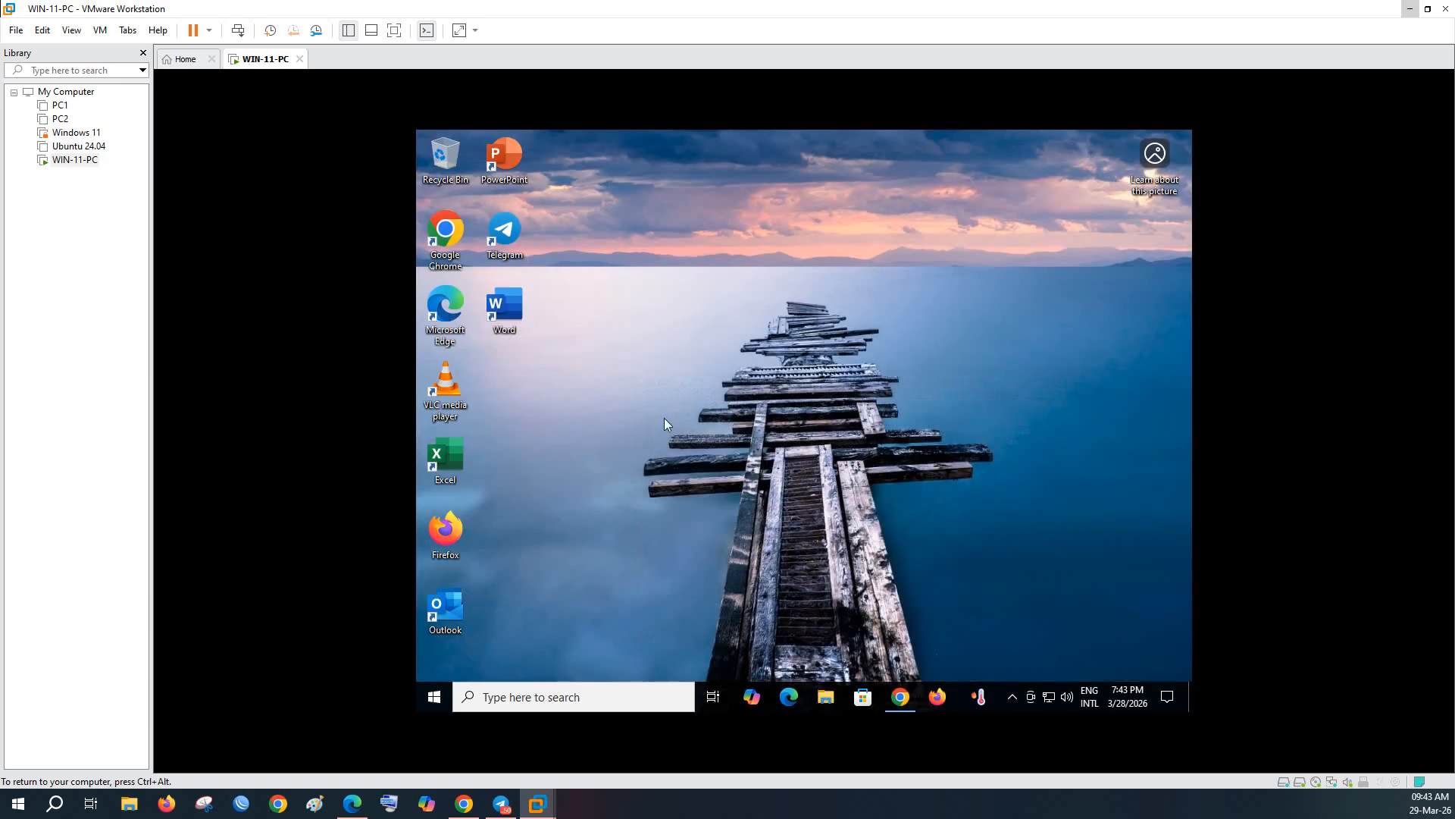
pyautogui.click(902, 695)
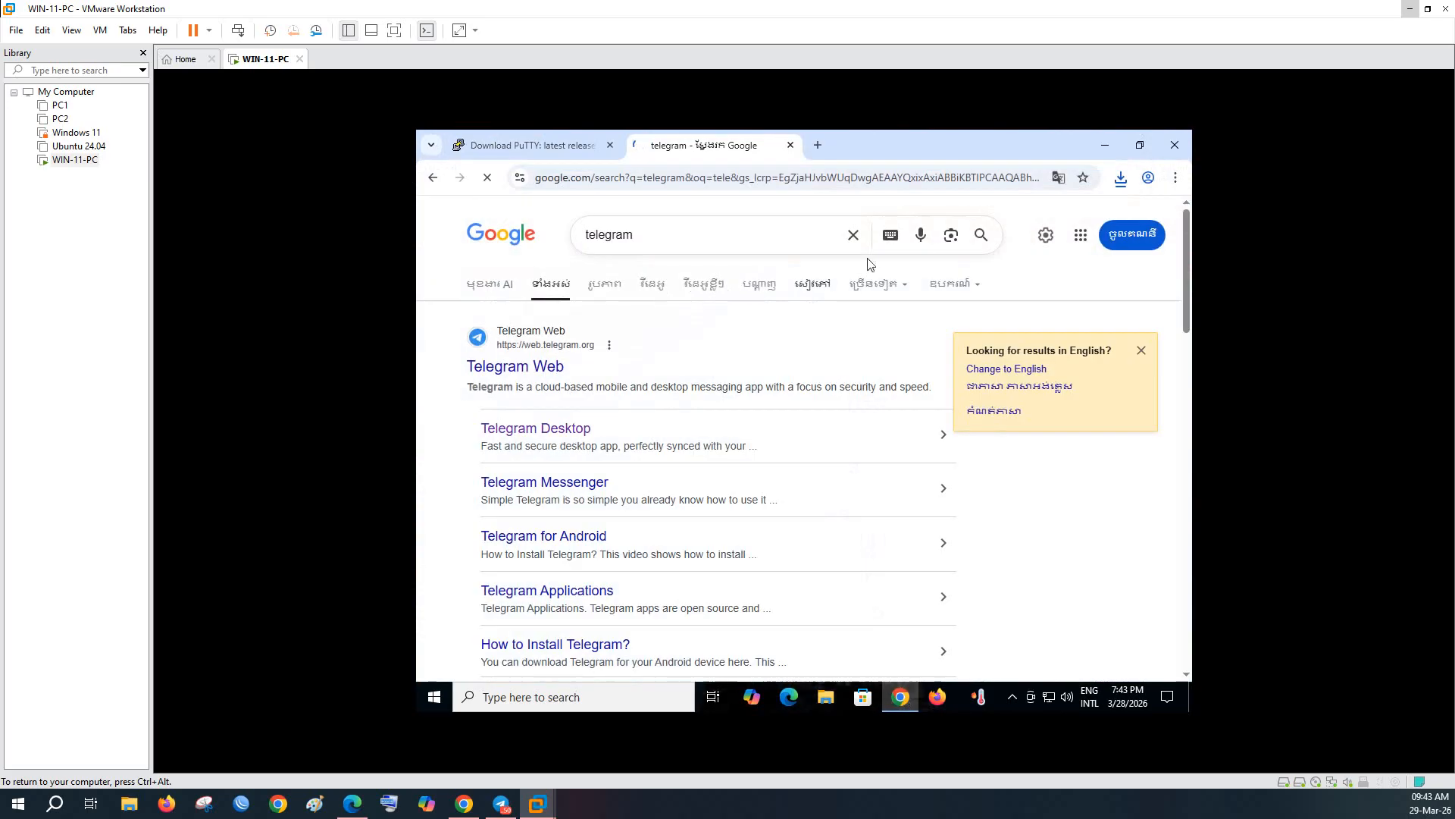
pyautogui.click(1174, 146)
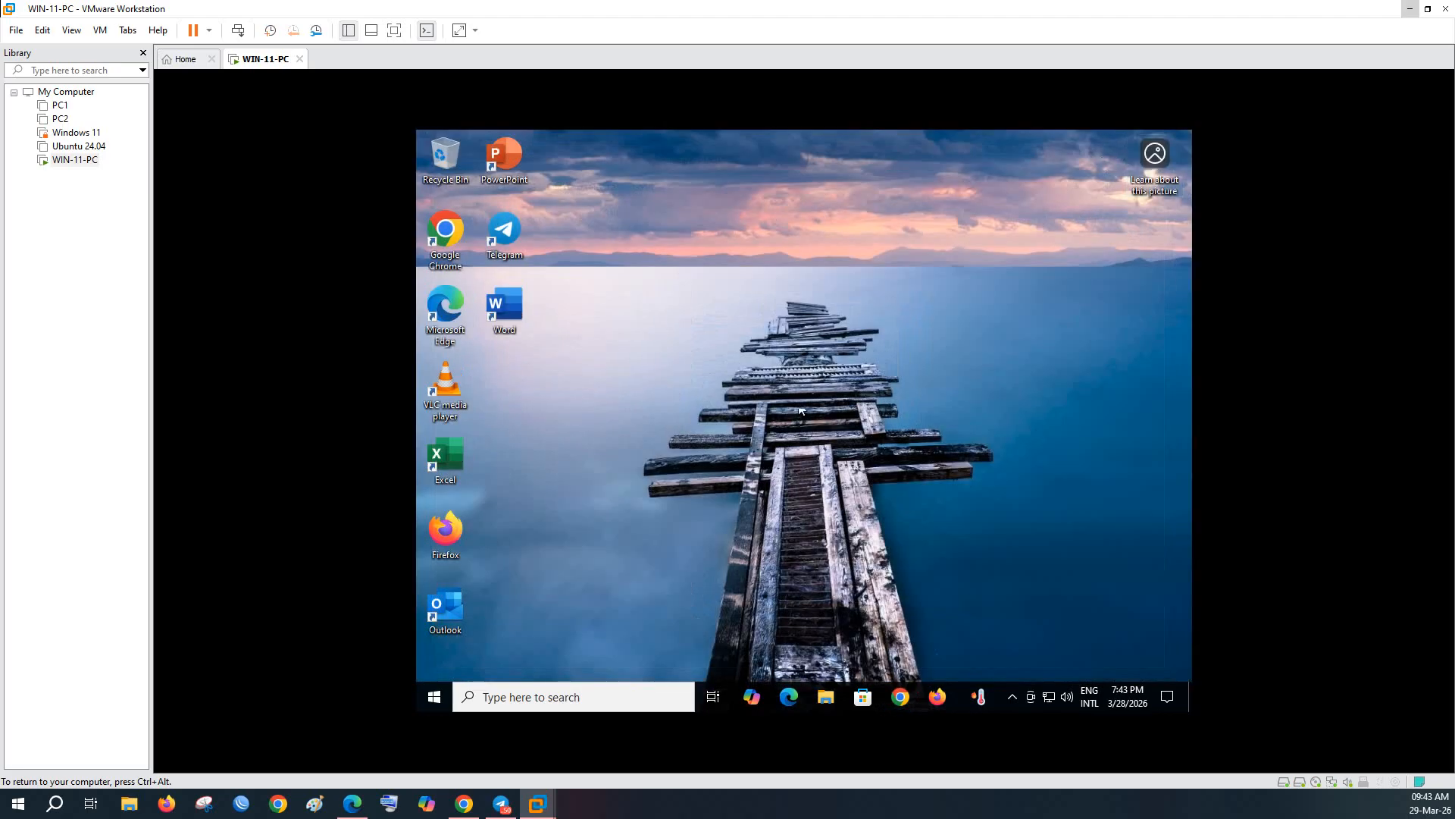
pyautogui.click(826, 696)
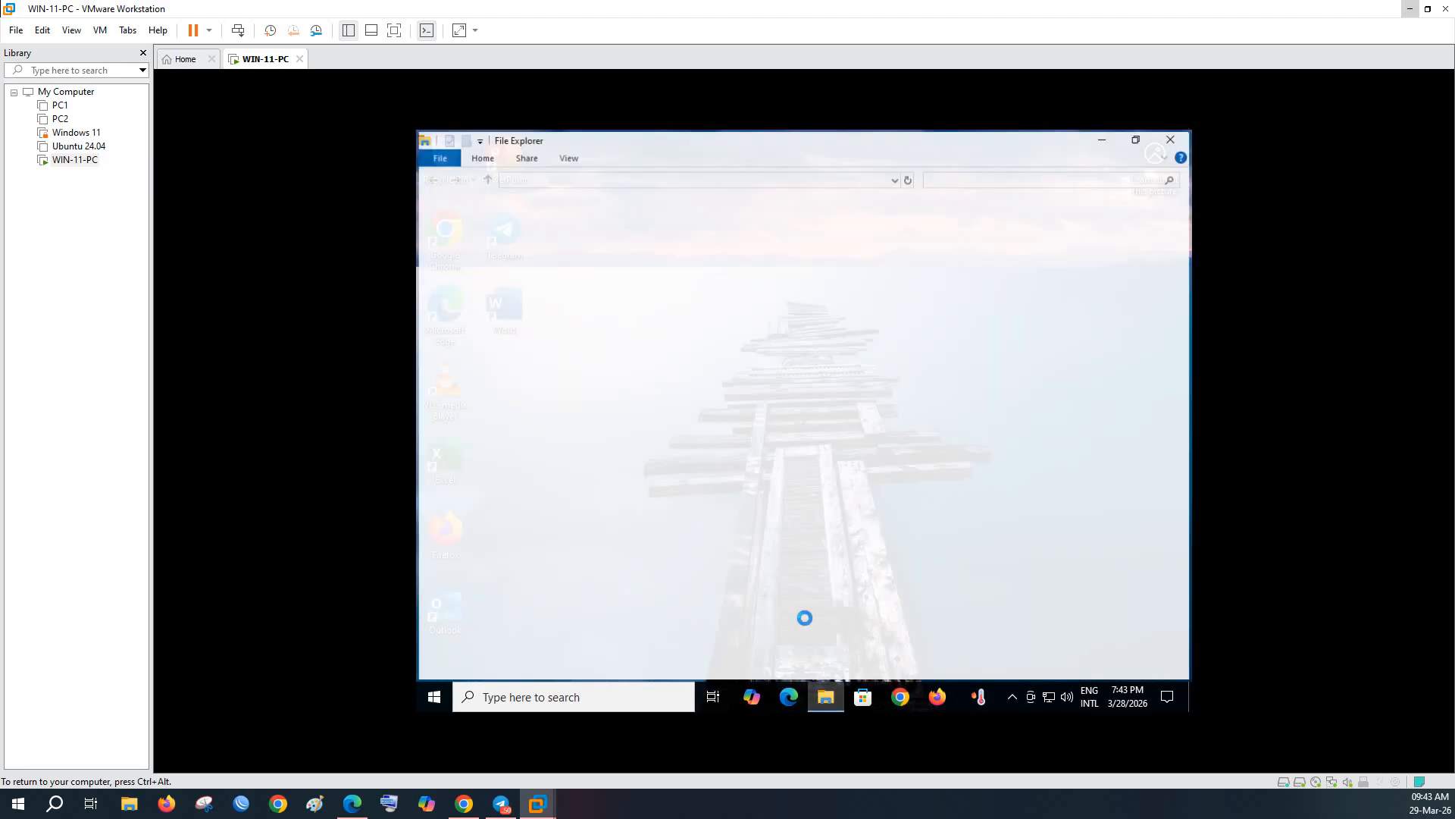
pyautogui.click(476, 251)
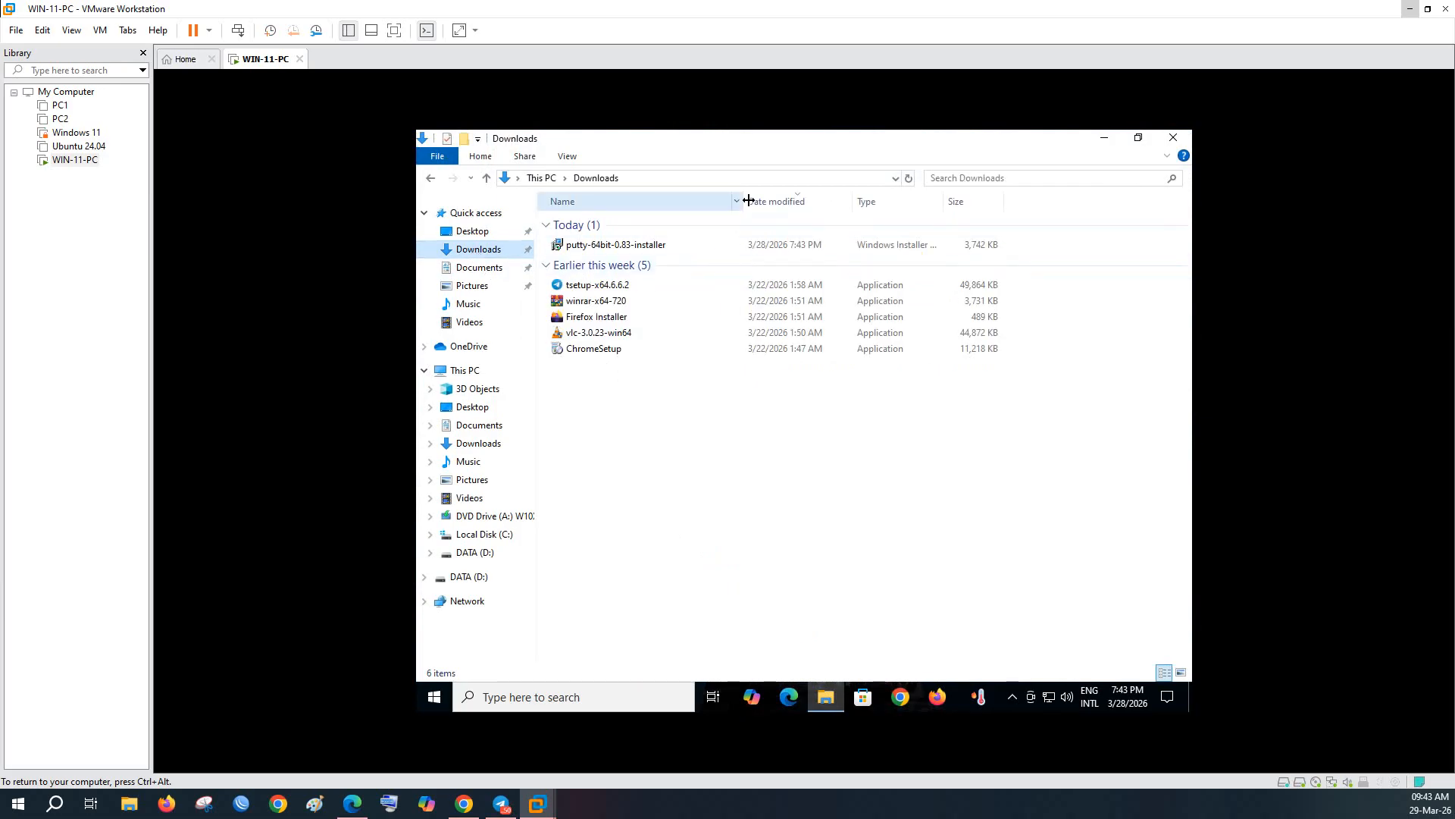
# - Widen the Name column of the Downloads folder and select all the installer files
pyautogui.moveTo(748, 201); pyautogui.dragTo(794, 200)
pyautogui.click(617, 351)
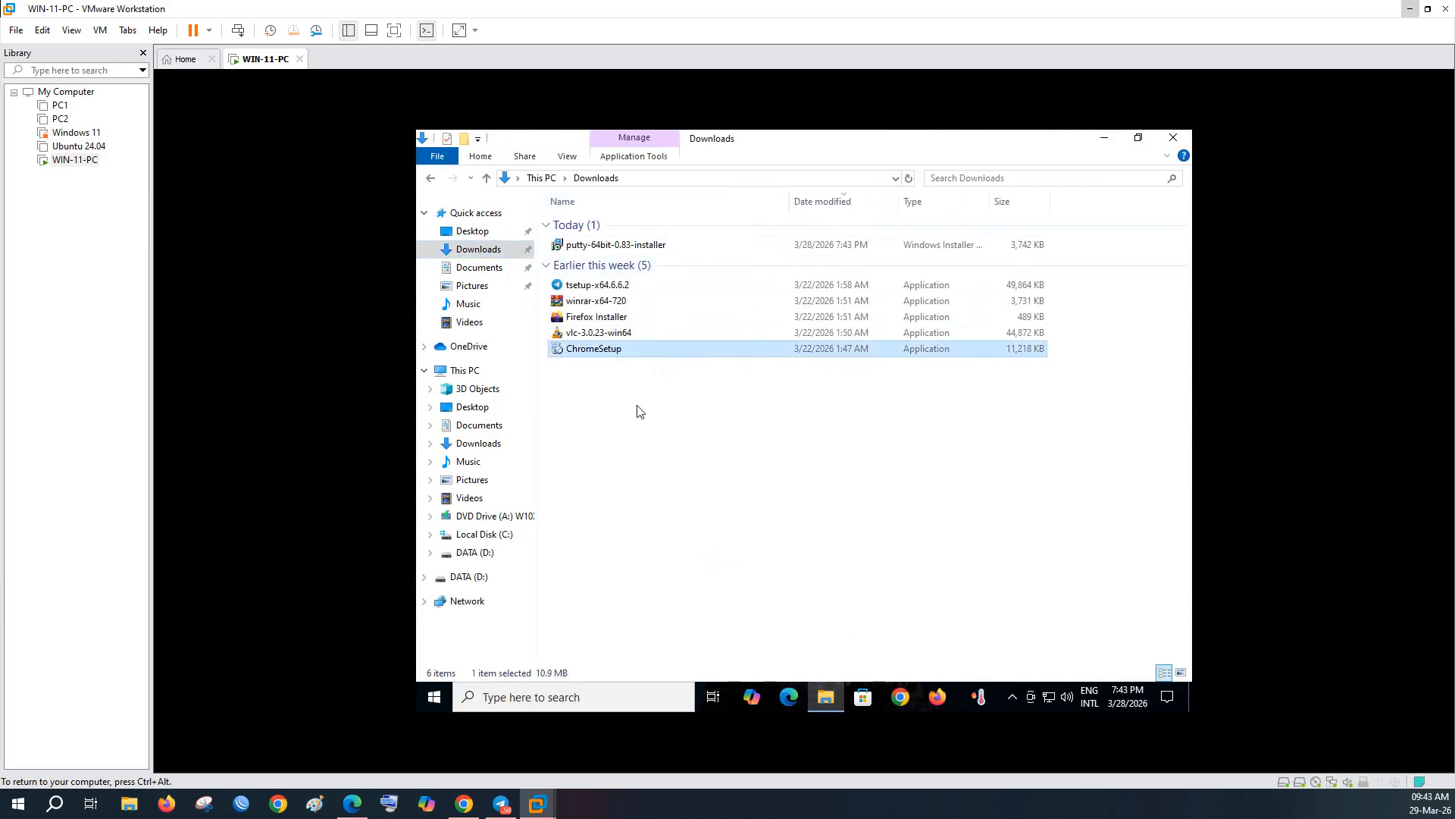
pyautogui.moveTo(636, 411); pyautogui.dragTo(612, 242)
pyautogui.click(651, 395)
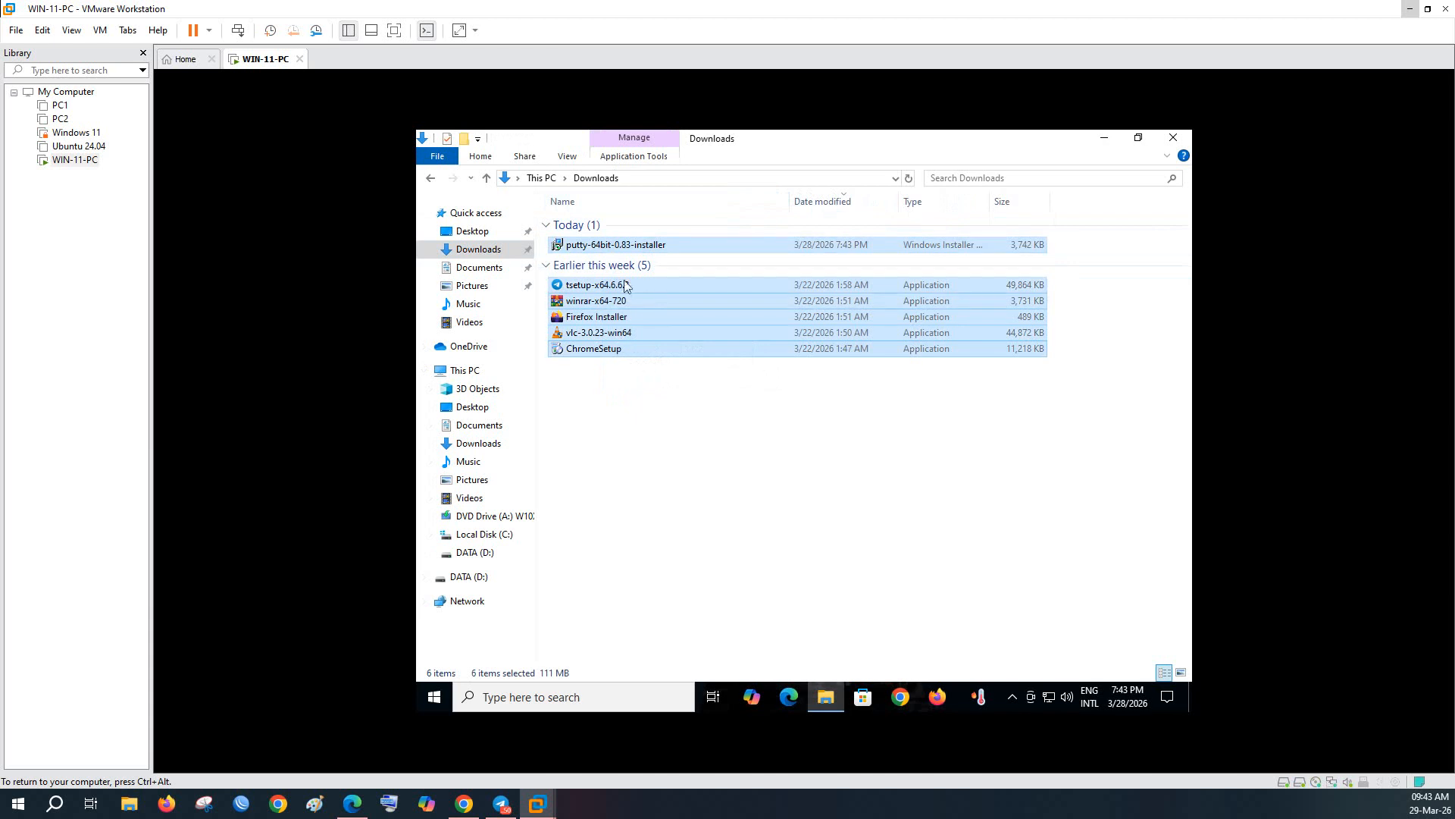
# - Turn off hiding extensions for known file types in Folder Options and check the file names in Downloads
pyautogui.click(567, 156)
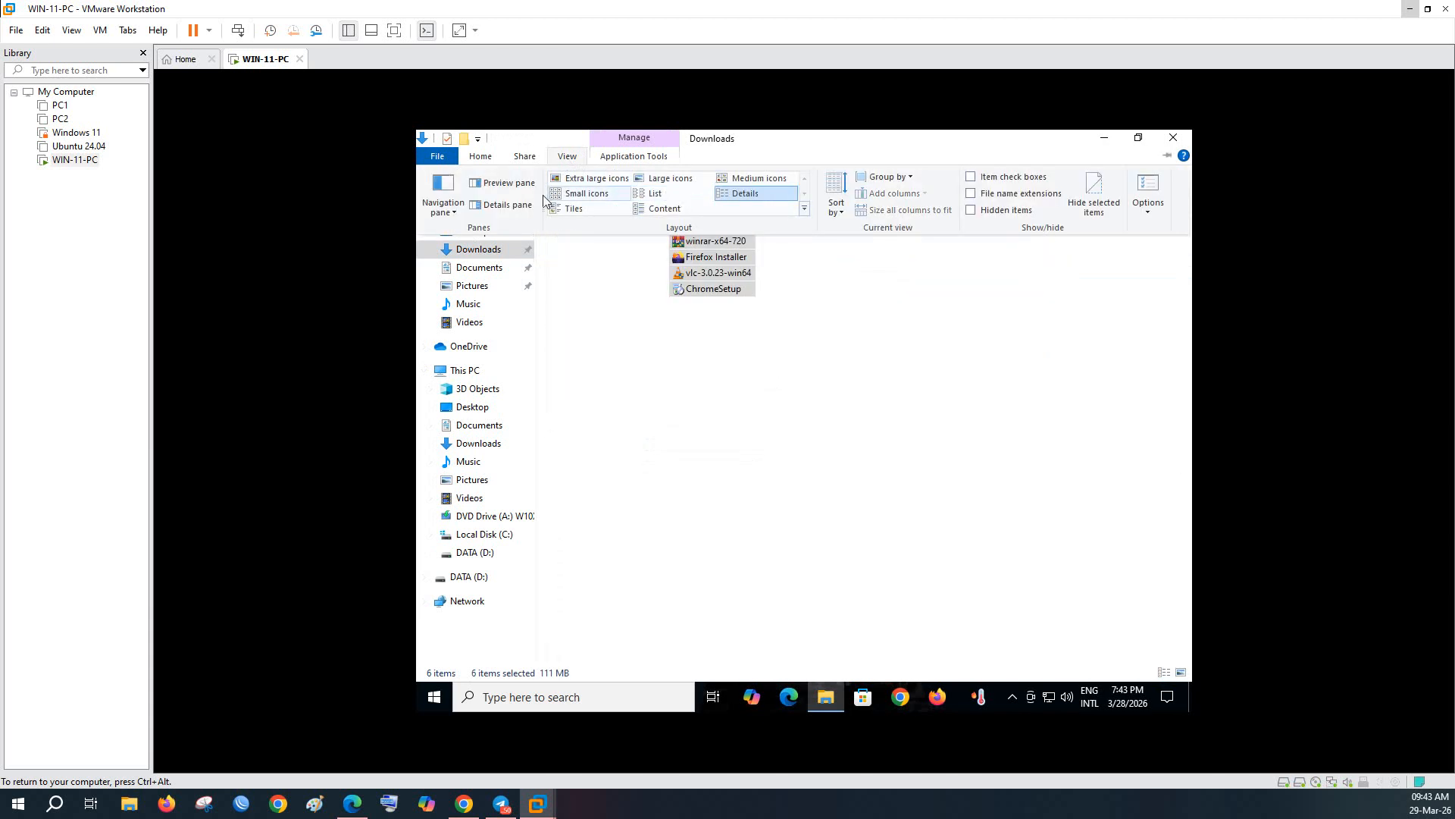
pyautogui.click(1149, 188)
pyautogui.moveTo(571, 224); pyautogui.dragTo(613, 224)
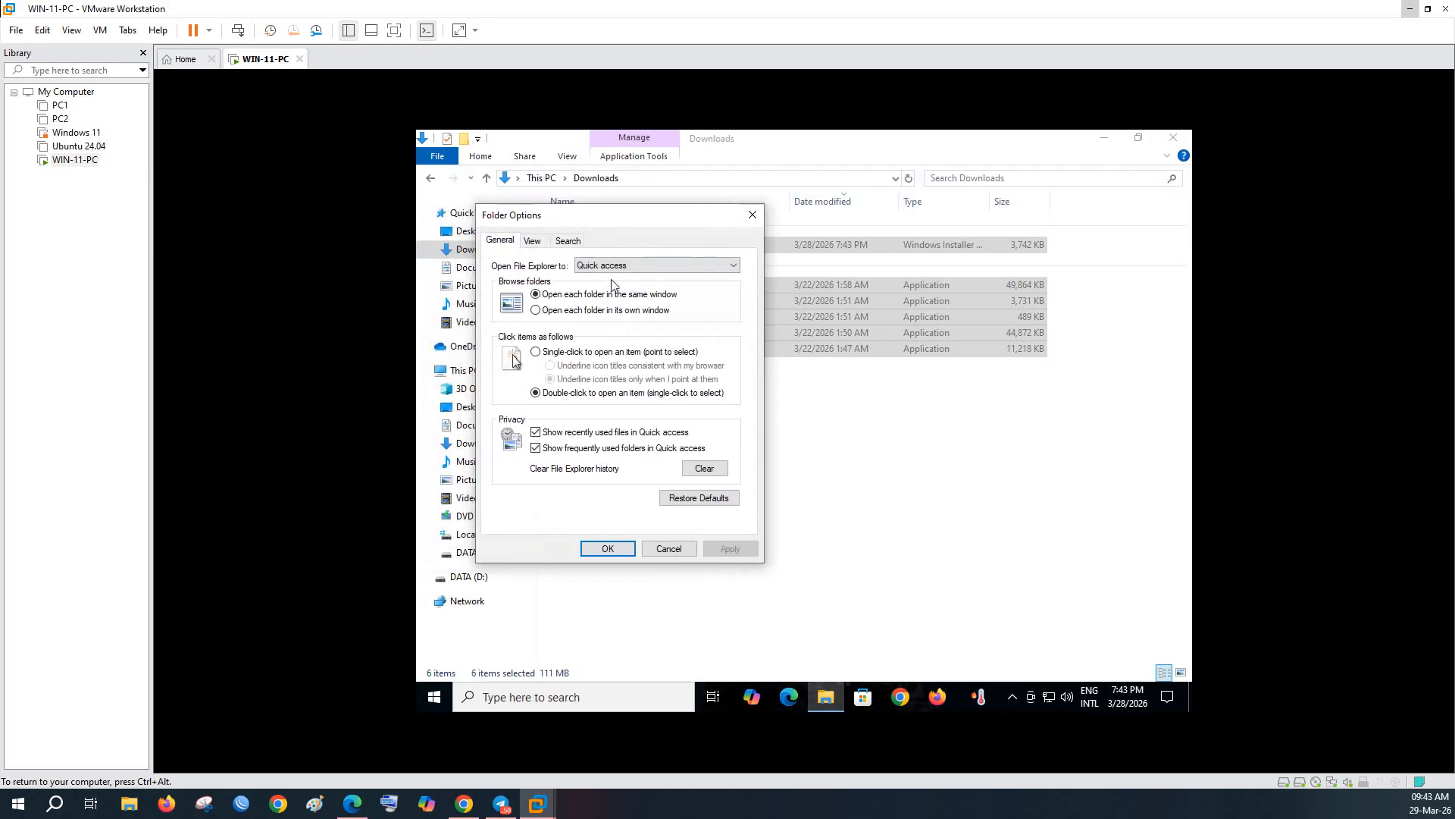
pyautogui.click(531, 242)
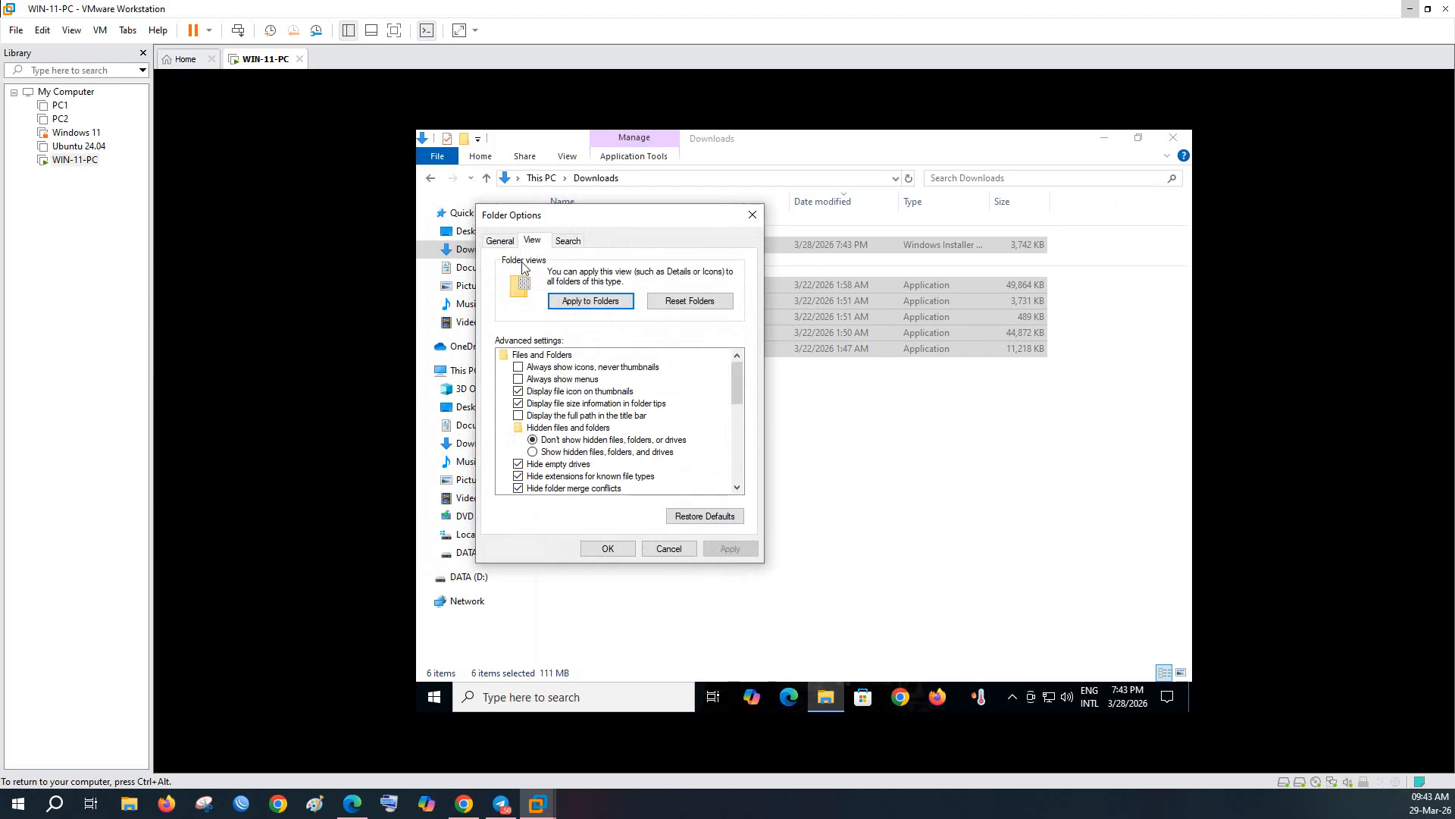
pyautogui.scroll(-1, 577, 451)
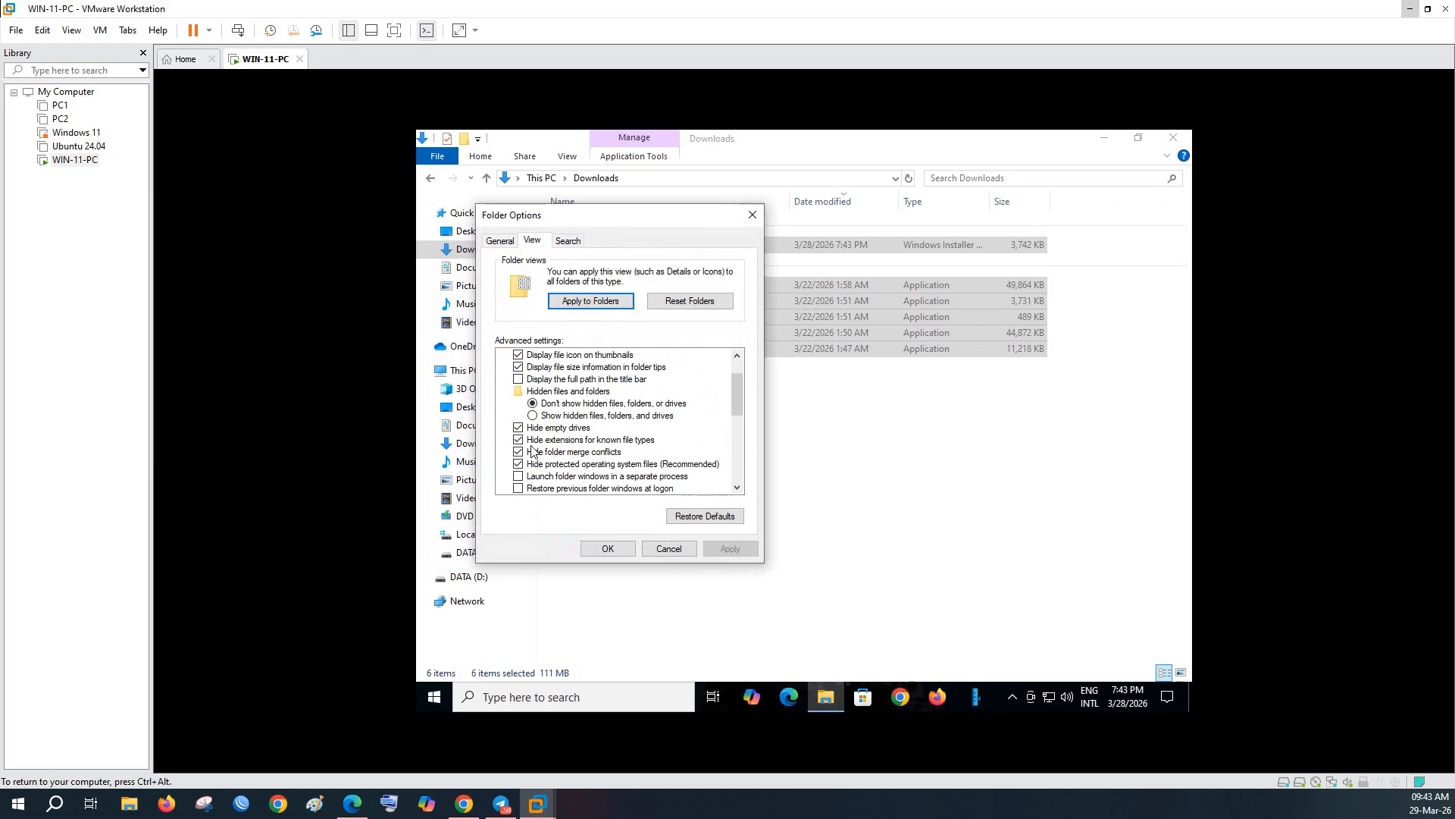
pyautogui.click(518, 441)
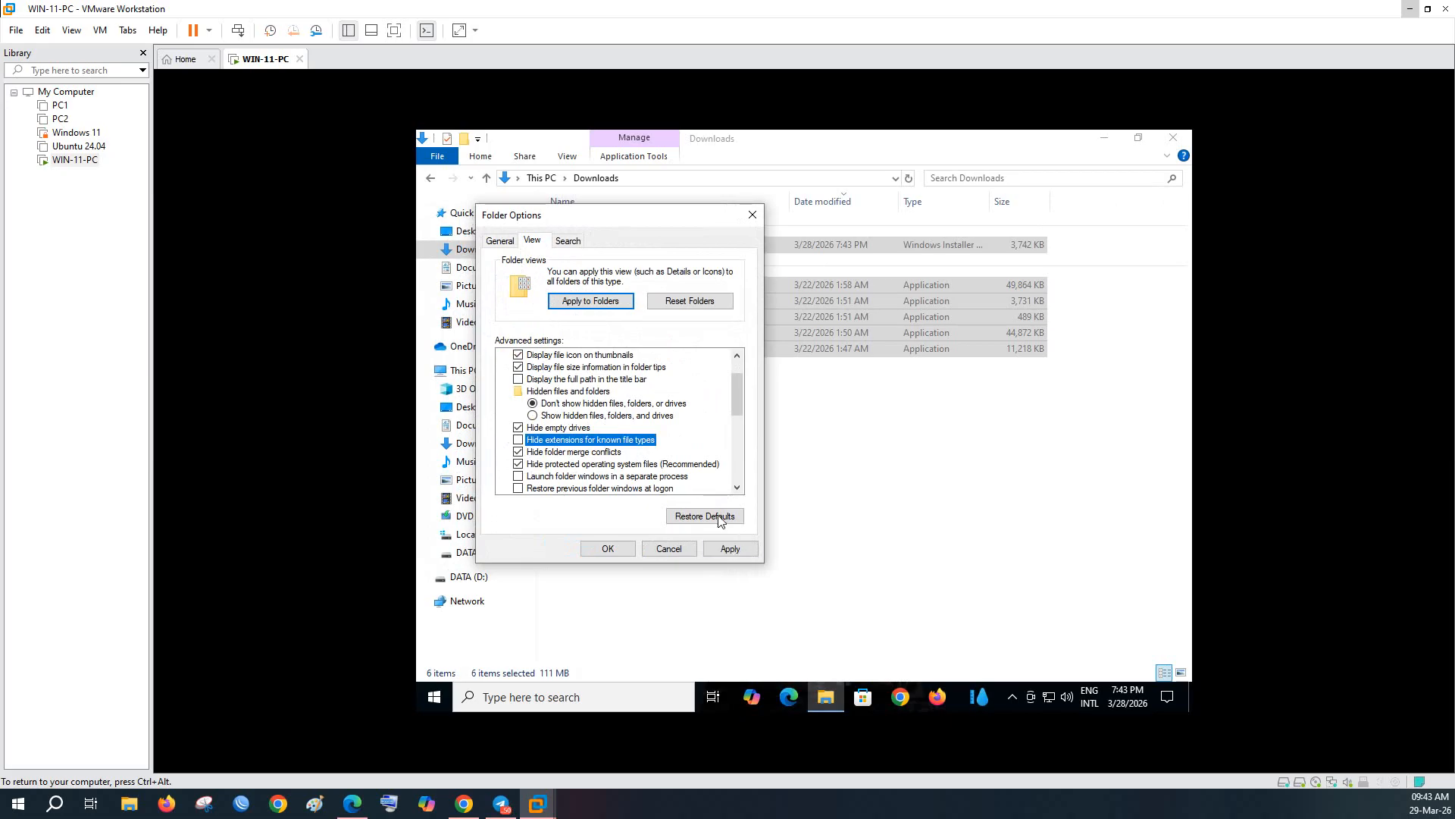
pyautogui.click(730, 548)
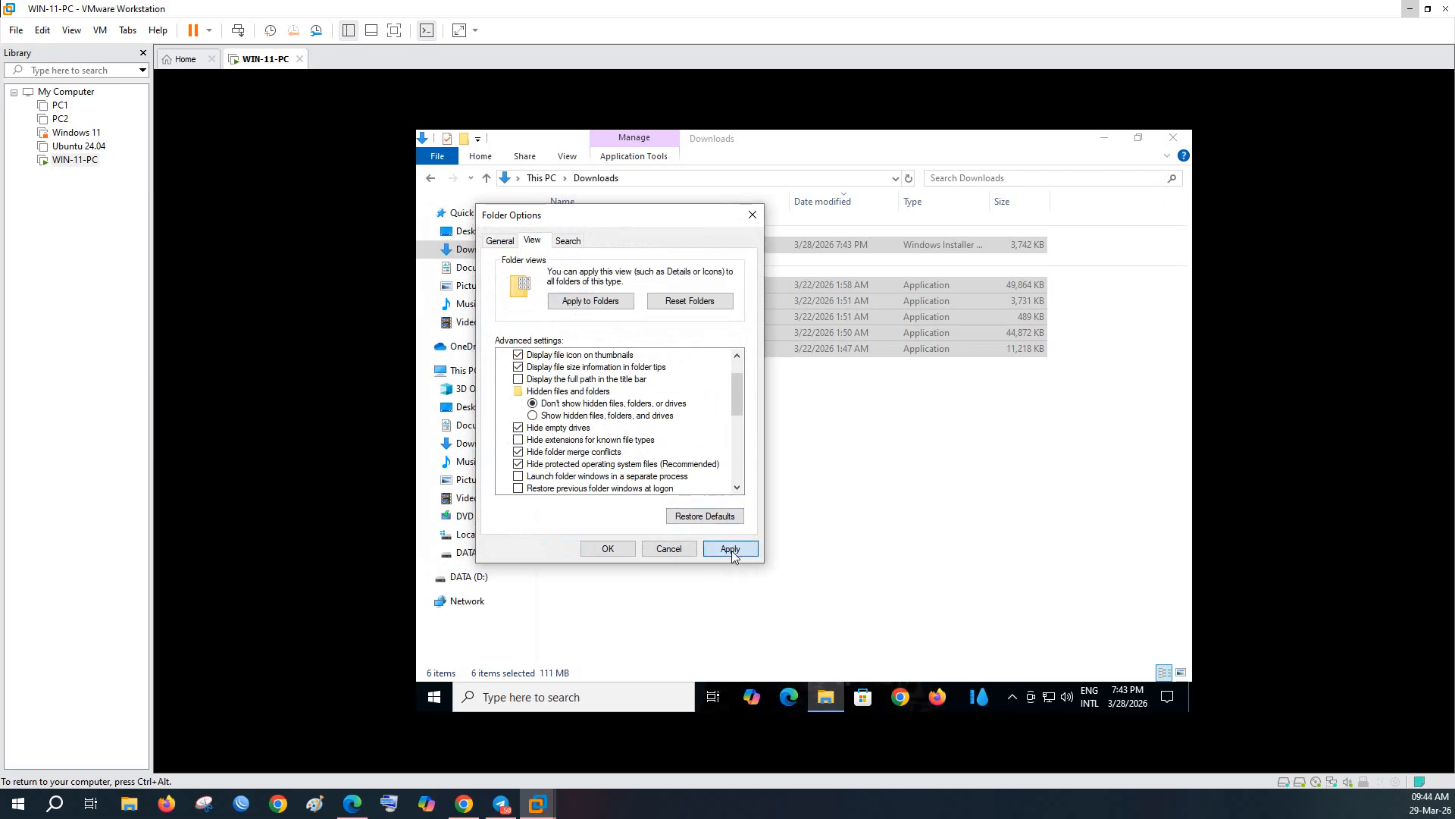
pyautogui.click(617, 550)
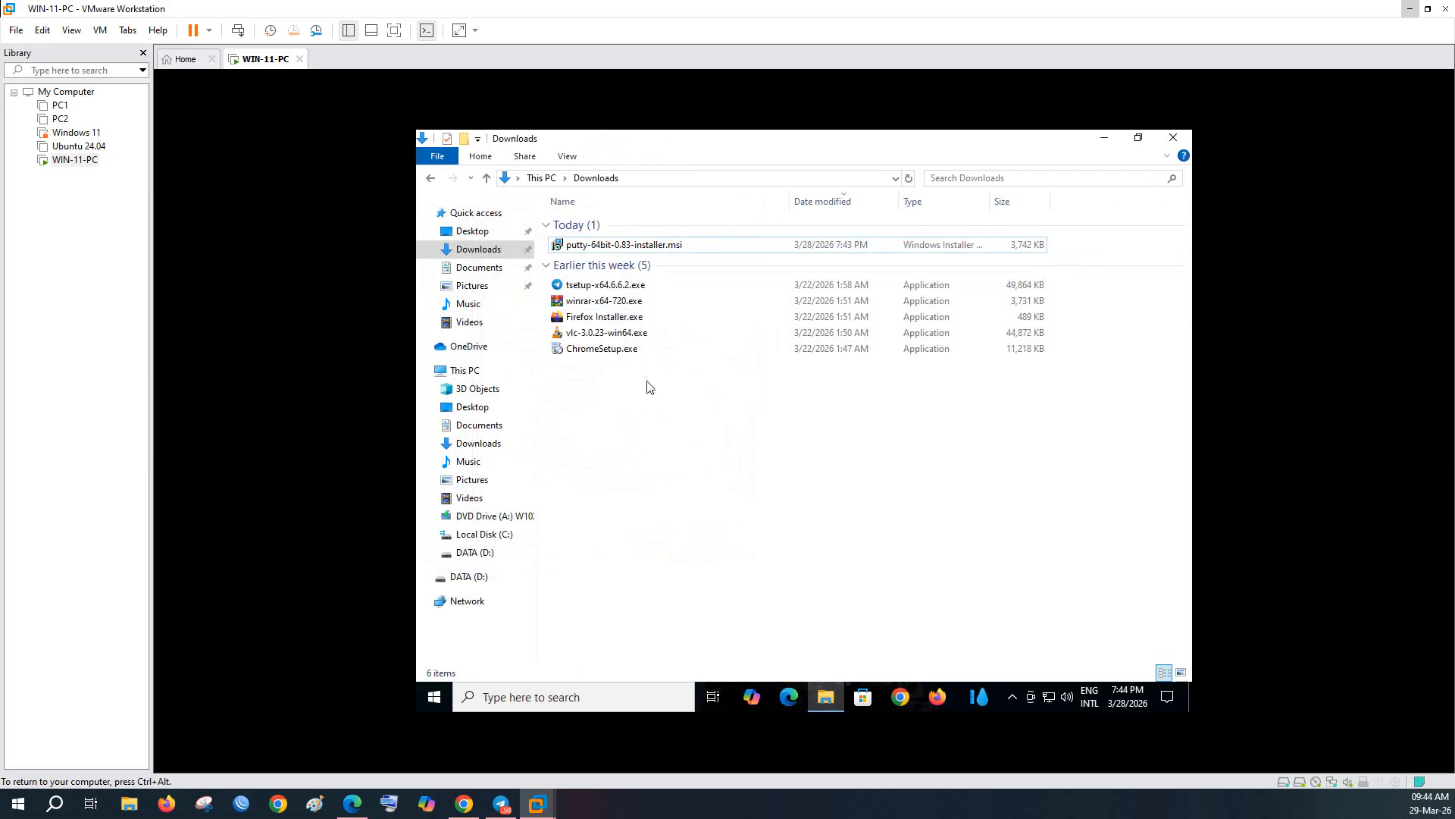
pyautogui.moveTo(648, 387); pyautogui.dragTo(603, 237)
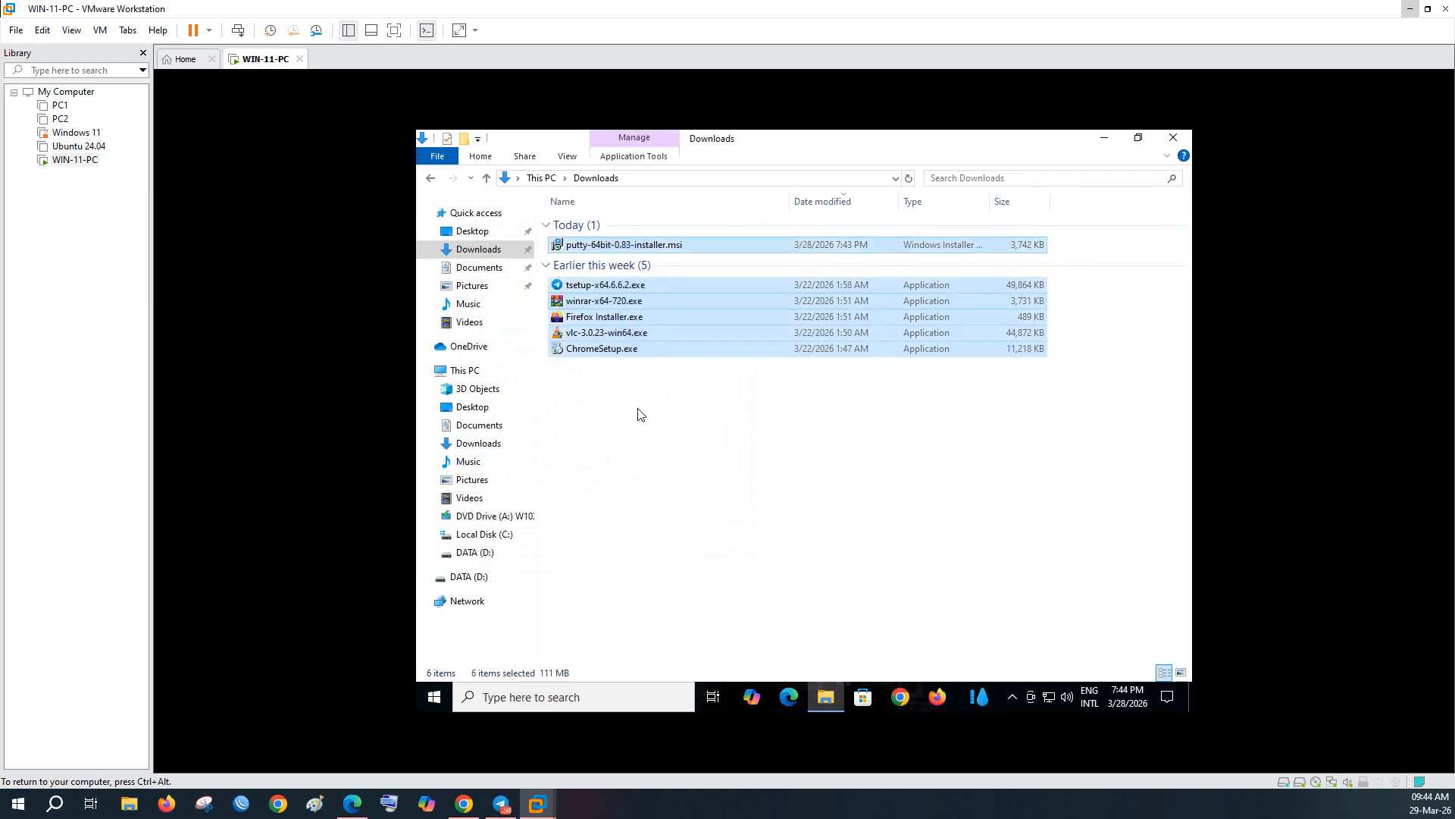
pyautogui.click(638, 413)
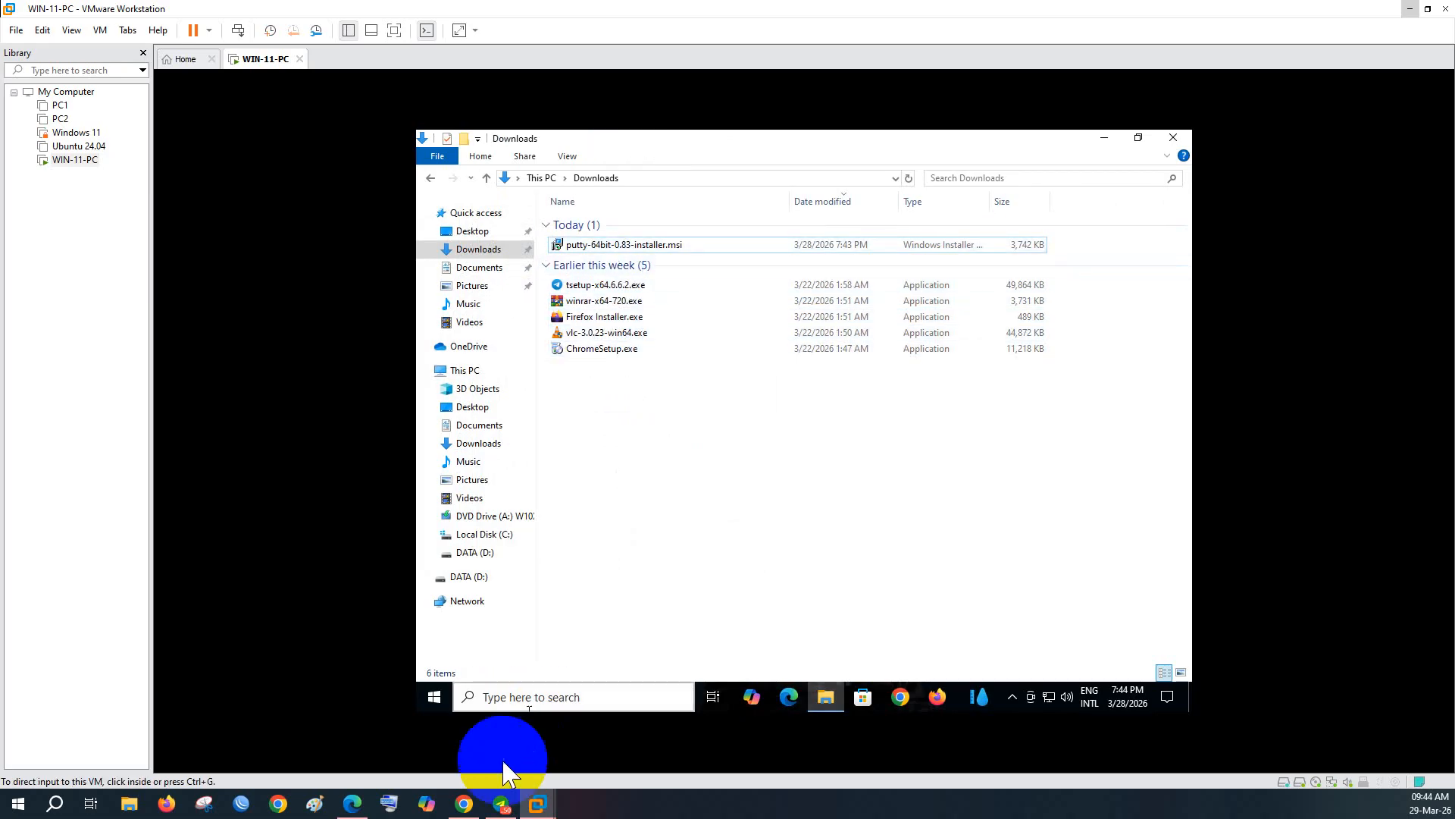
# - Switch to the PDF guide in Edge, highlight "msi" in the second installation step, and return to the virtual machine
pyautogui.click(352, 803)
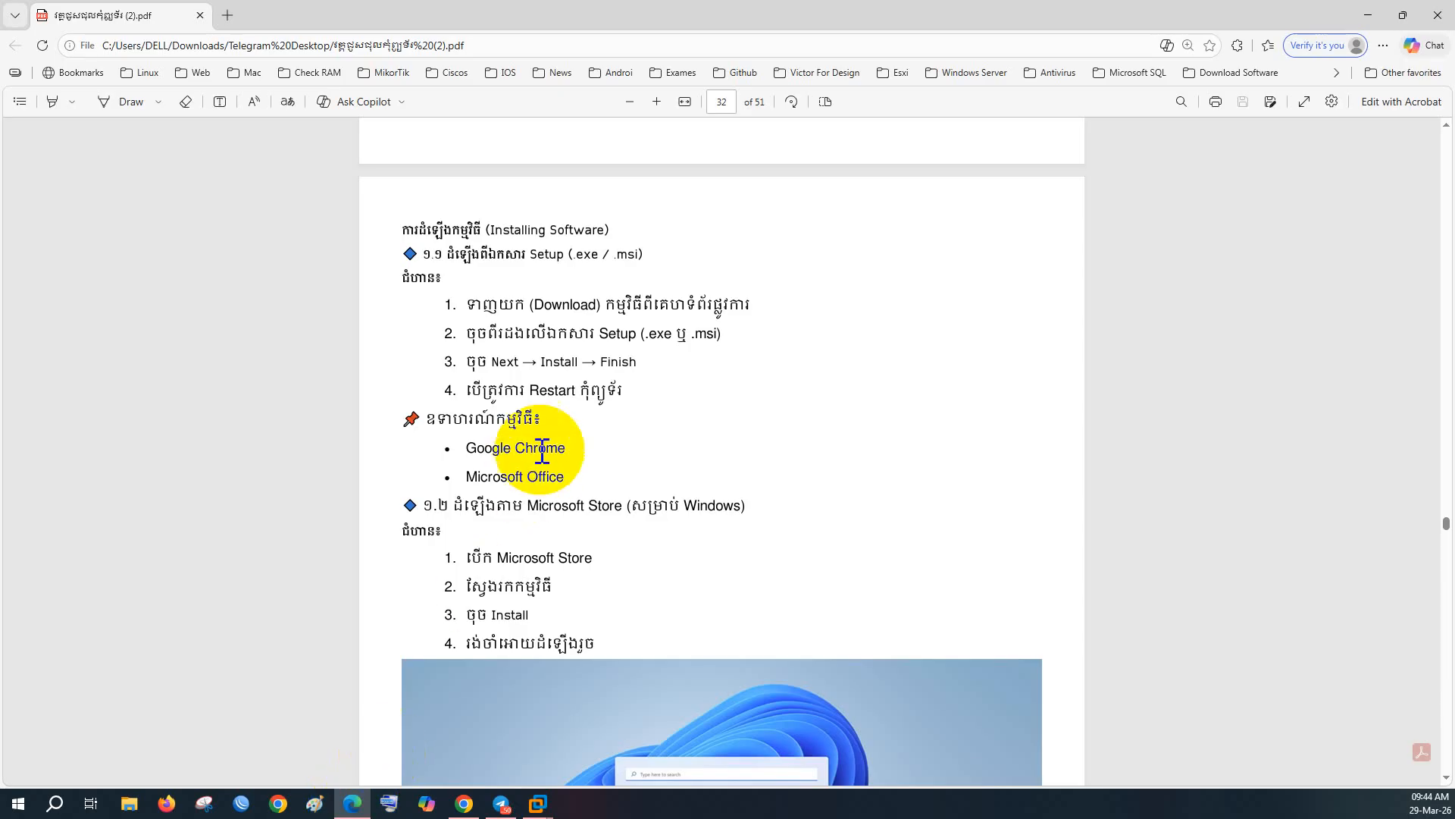
pyautogui.scroll(1, 568, 500)
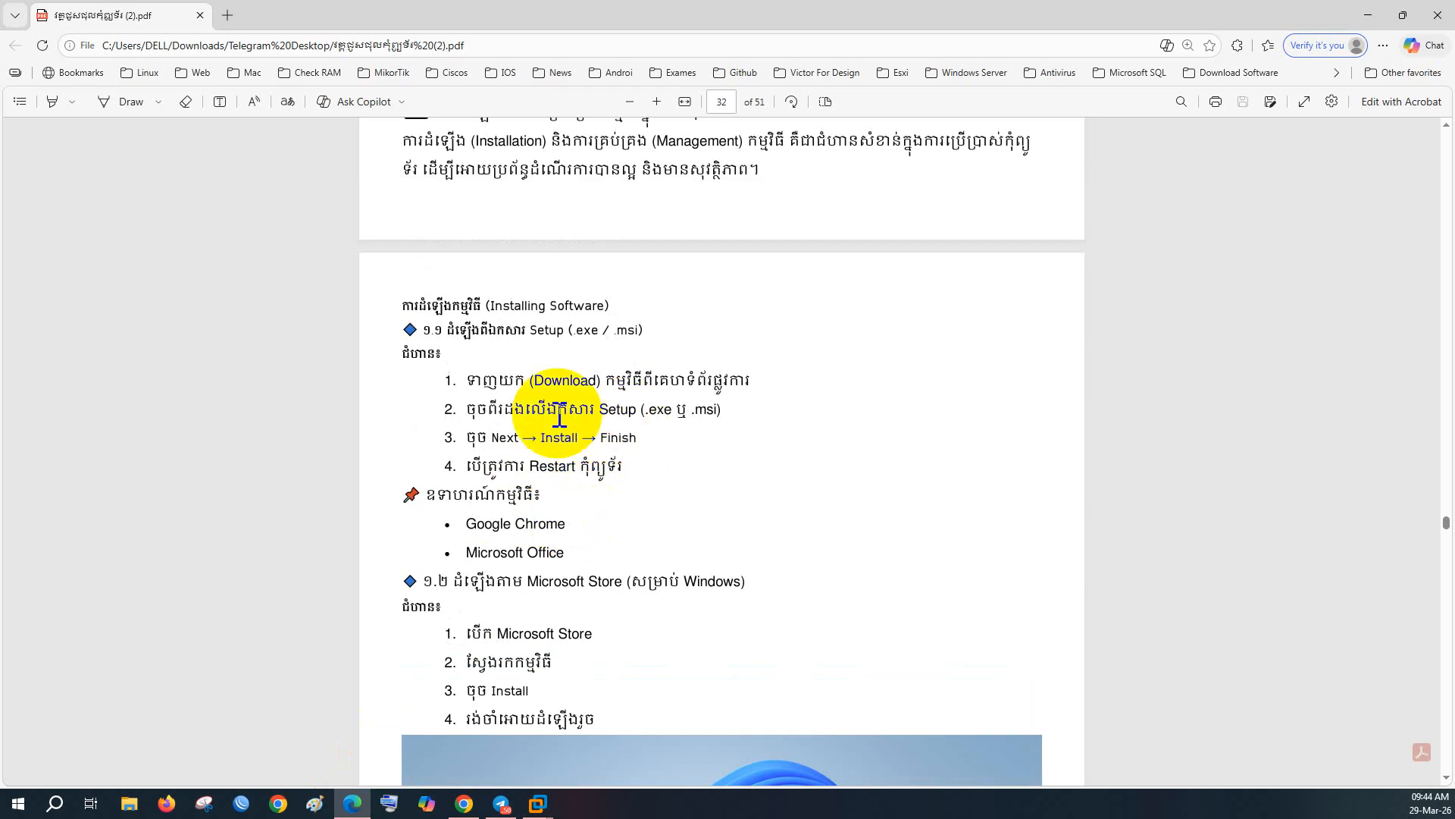
pyautogui.moveTo(645, 409); pyautogui.dragTo(714, 411)
pyautogui.click(697, 452)
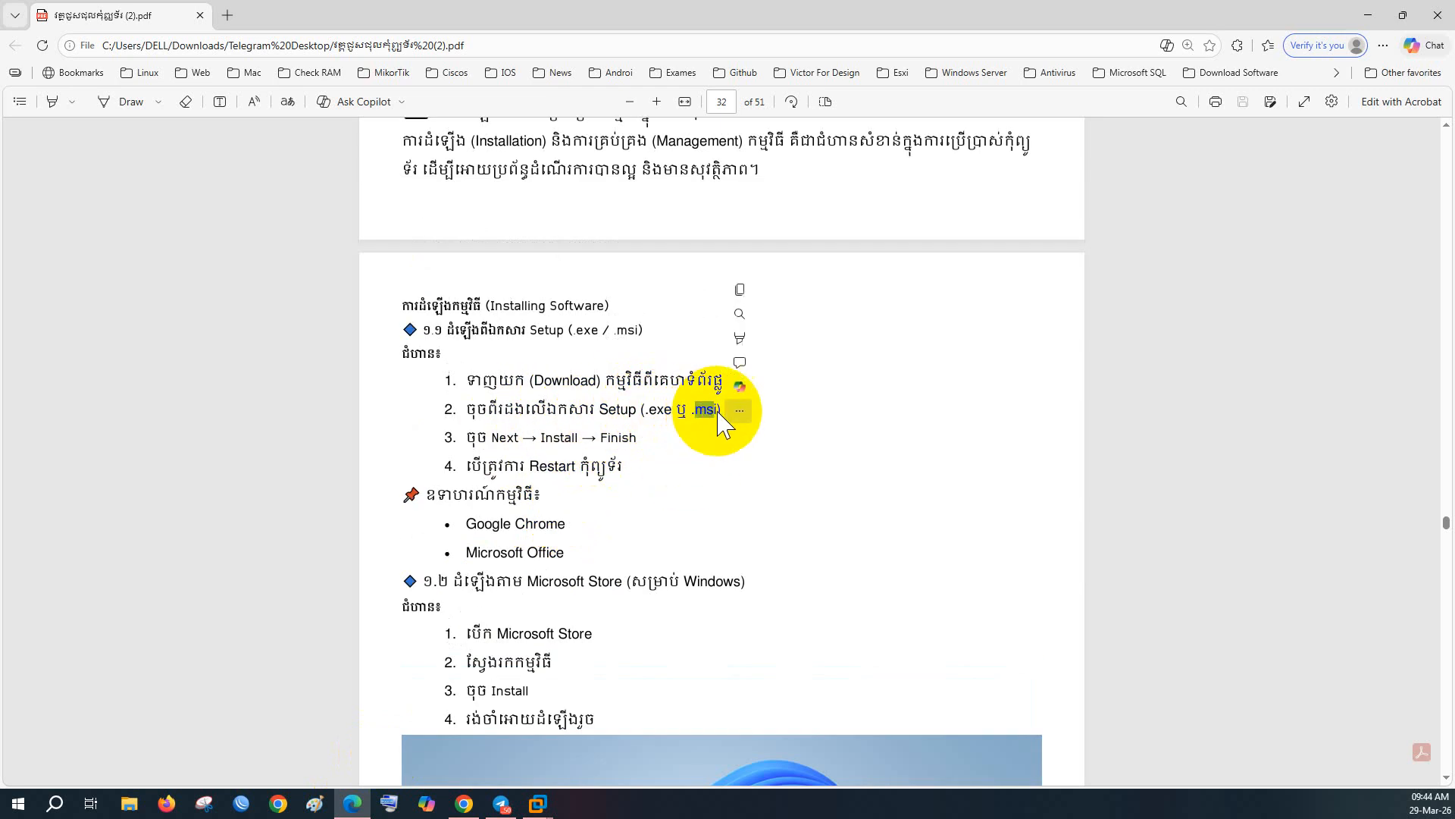
pyautogui.click(1369, 15)
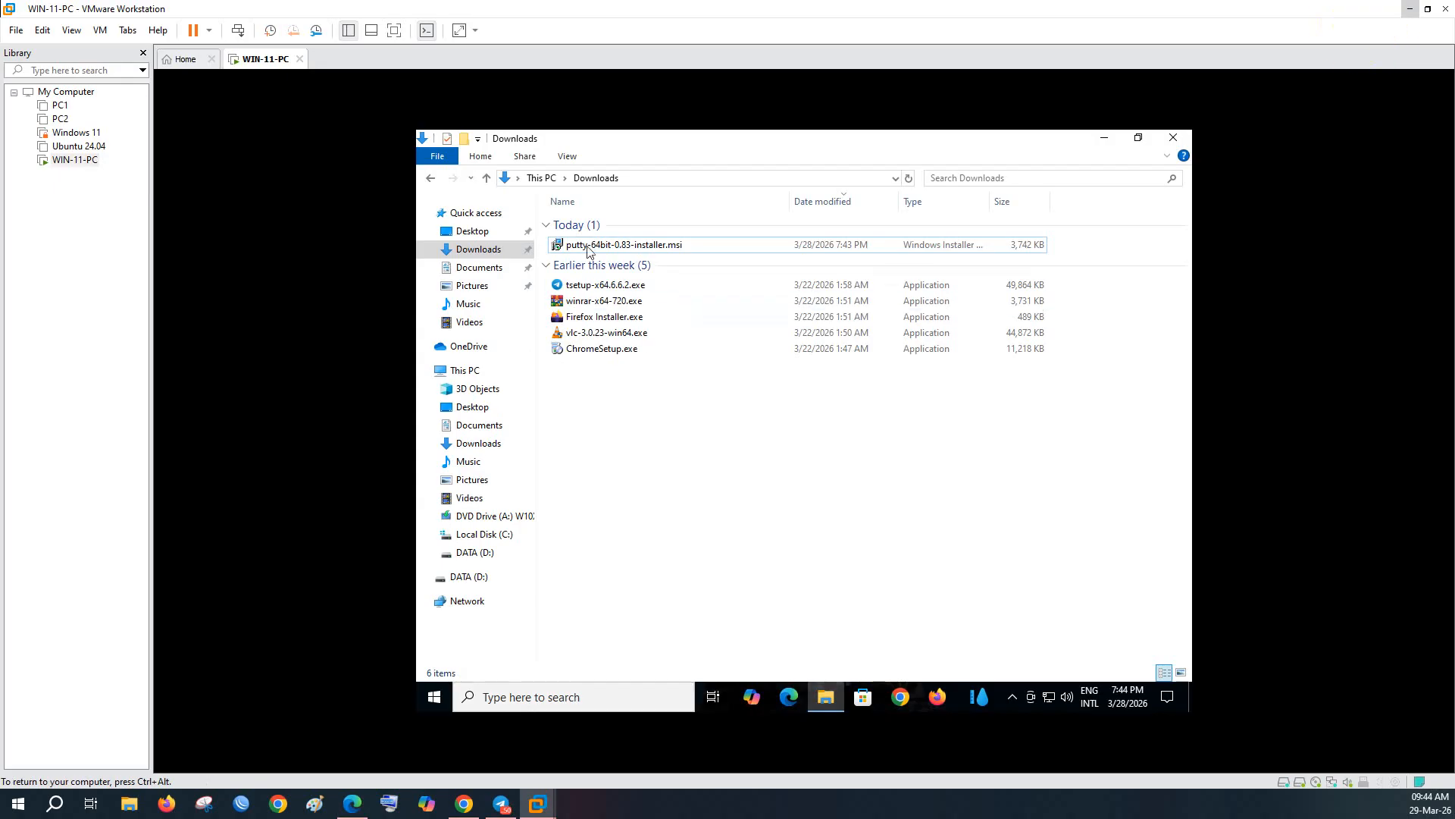
# - Install PuTTY from putty-64bit-0.83-installer.msi into C:\Program Files\PuTTY\ and close the README and the Downloads folder
pyautogui.click(620, 245)
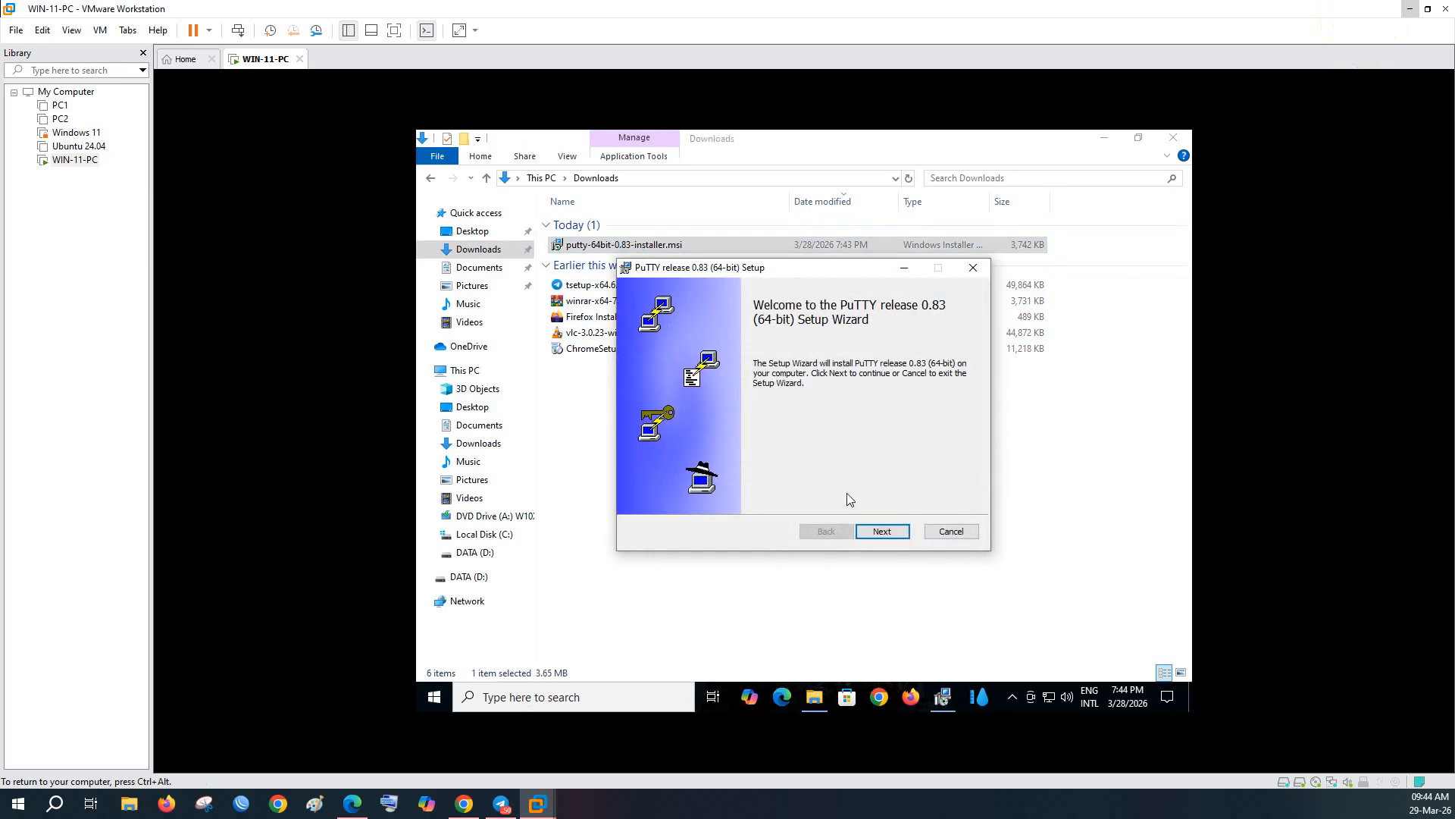
pyautogui.click(890, 537)
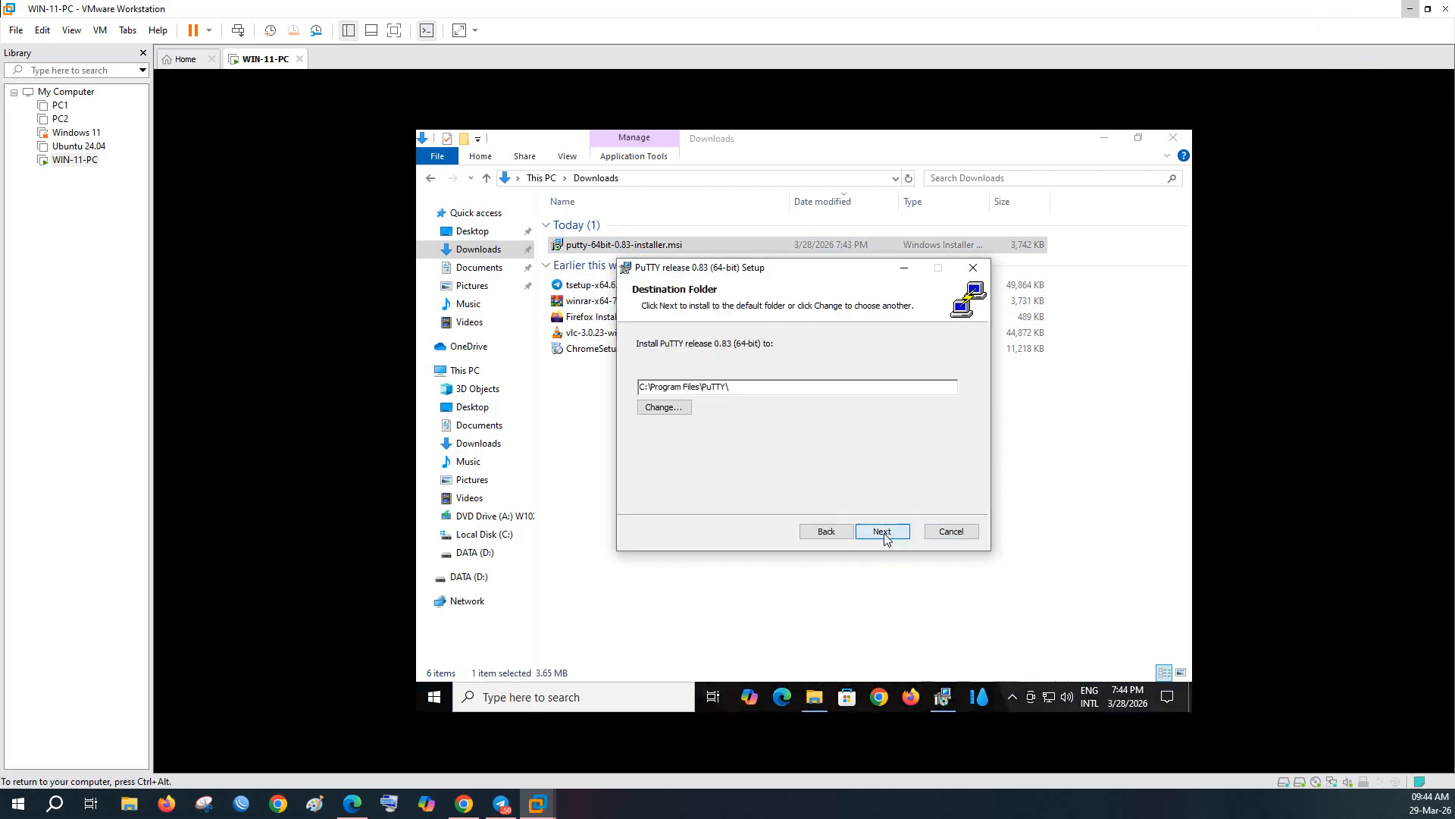
pyautogui.click(884, 537)
pyautogui.click(879, 540)
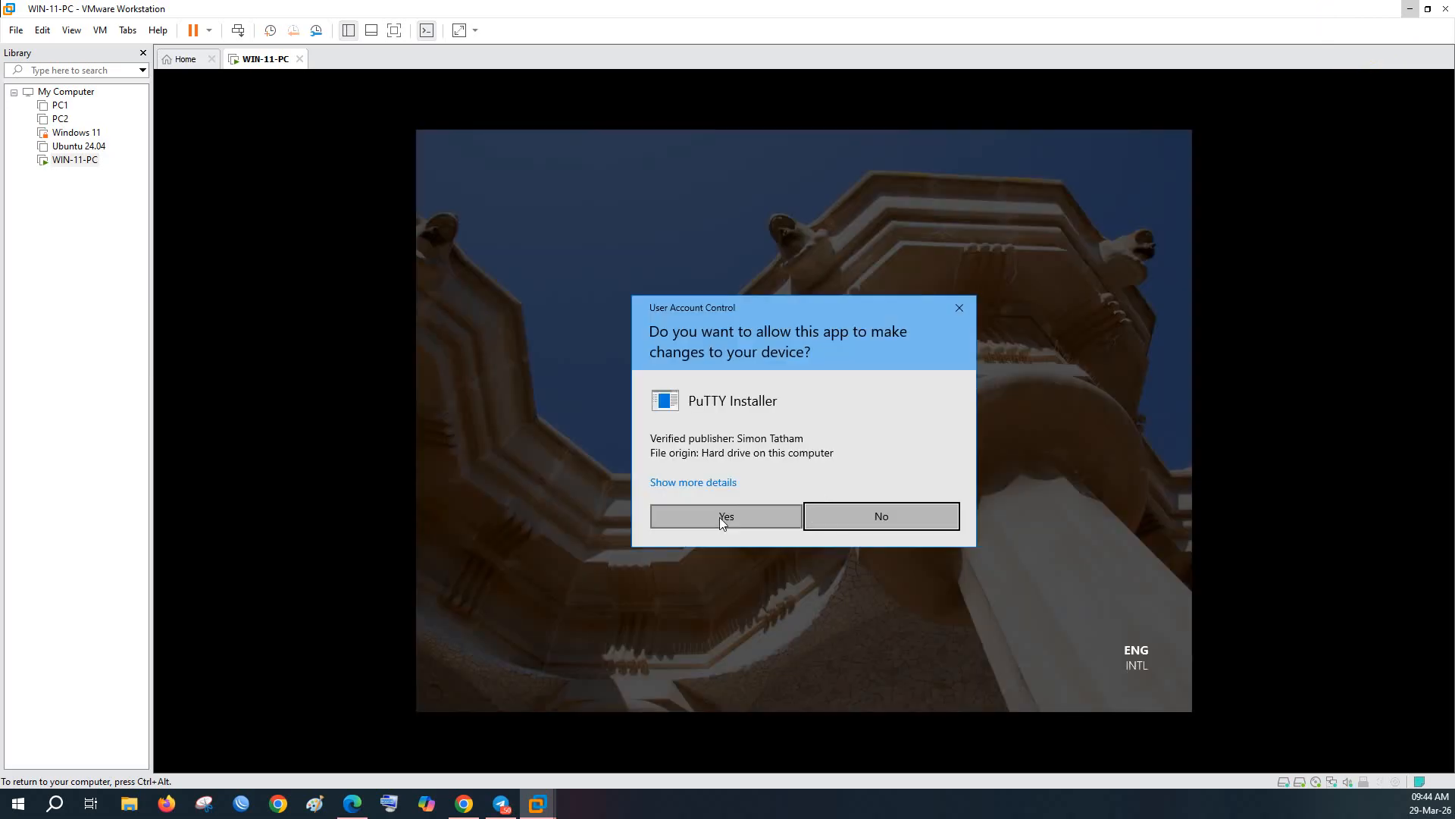
pyautogui.click(720, 517)
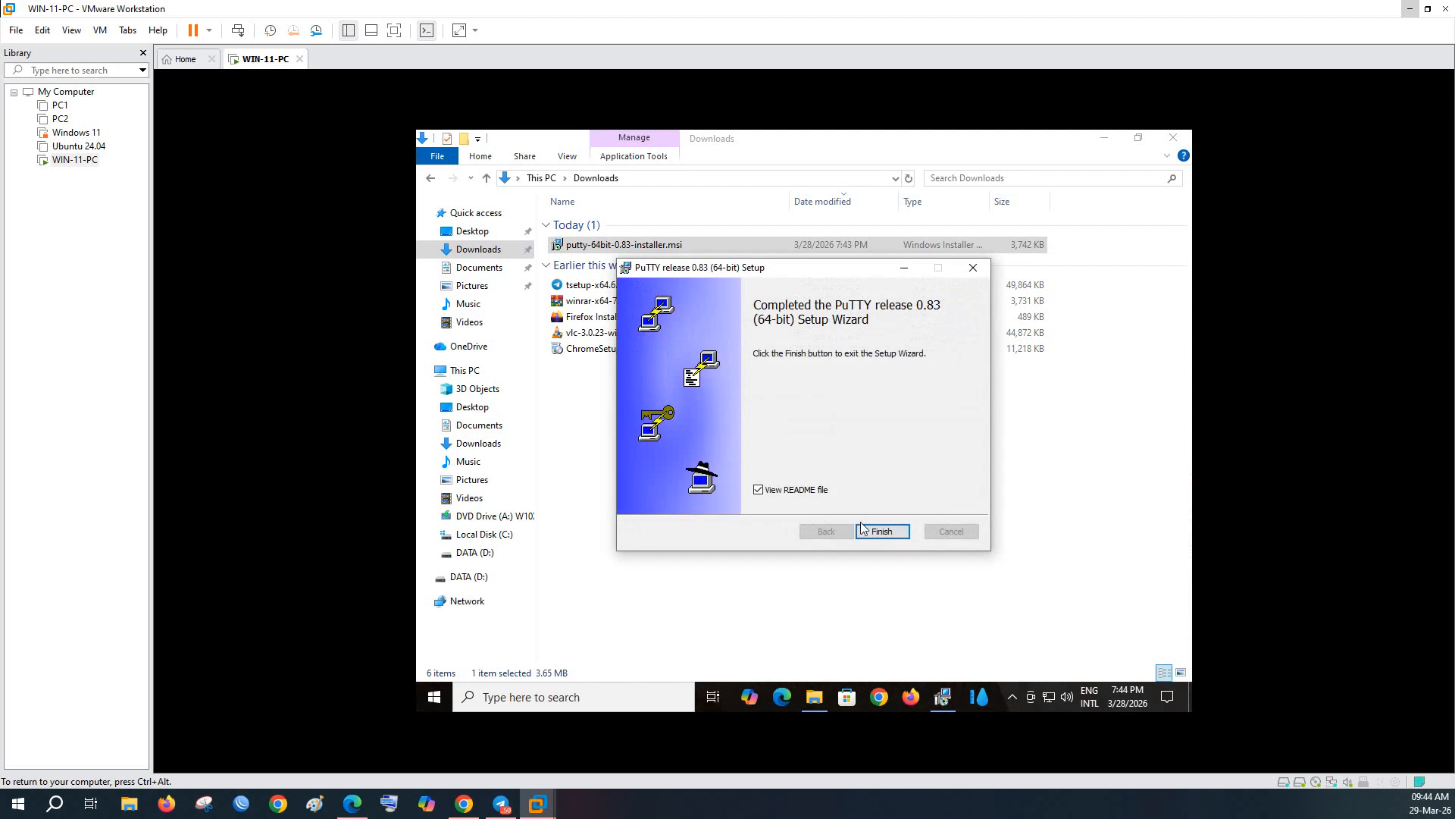
pyautogui.click(879, 532)
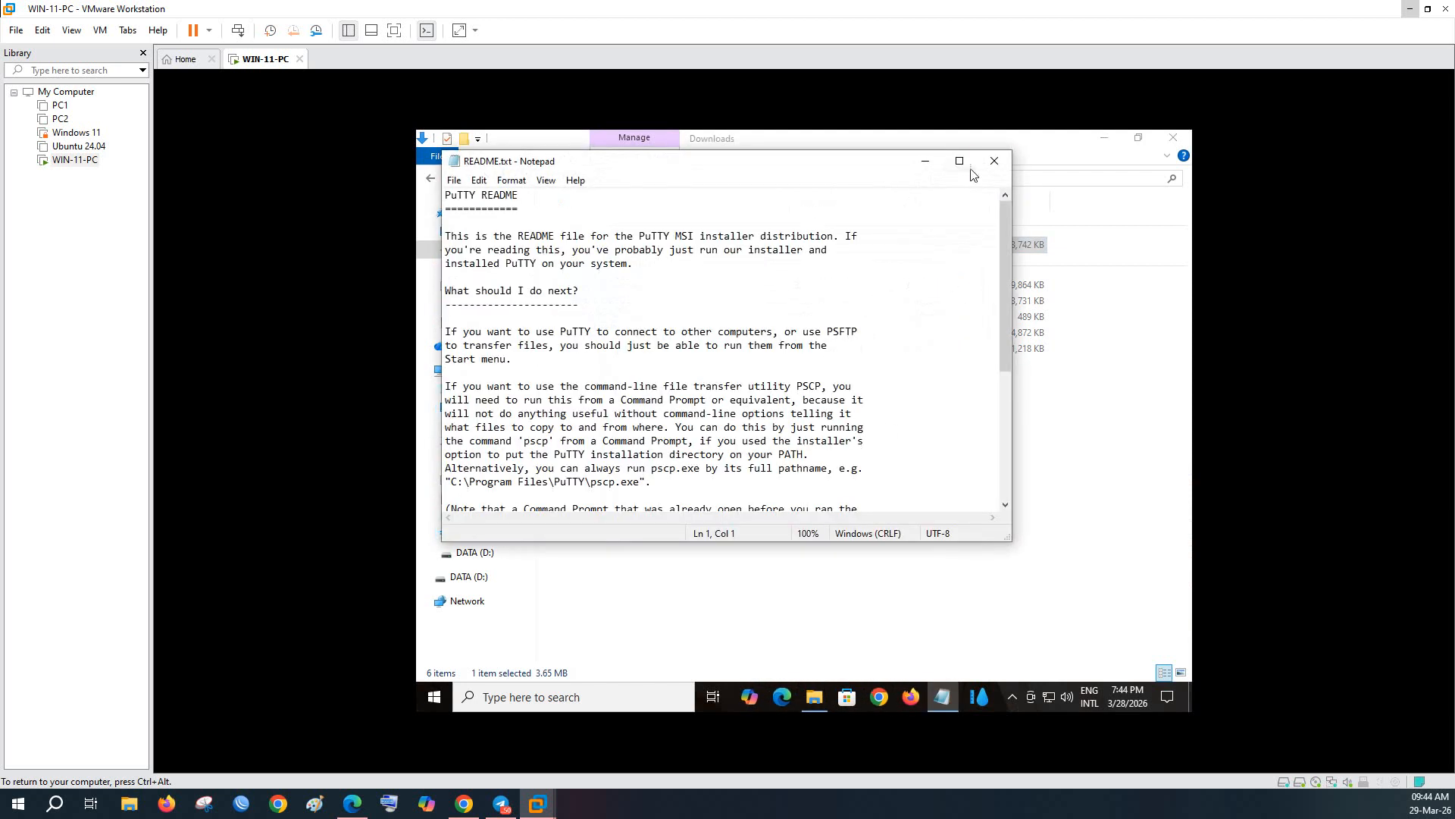
pyautogui.click(994, 160)
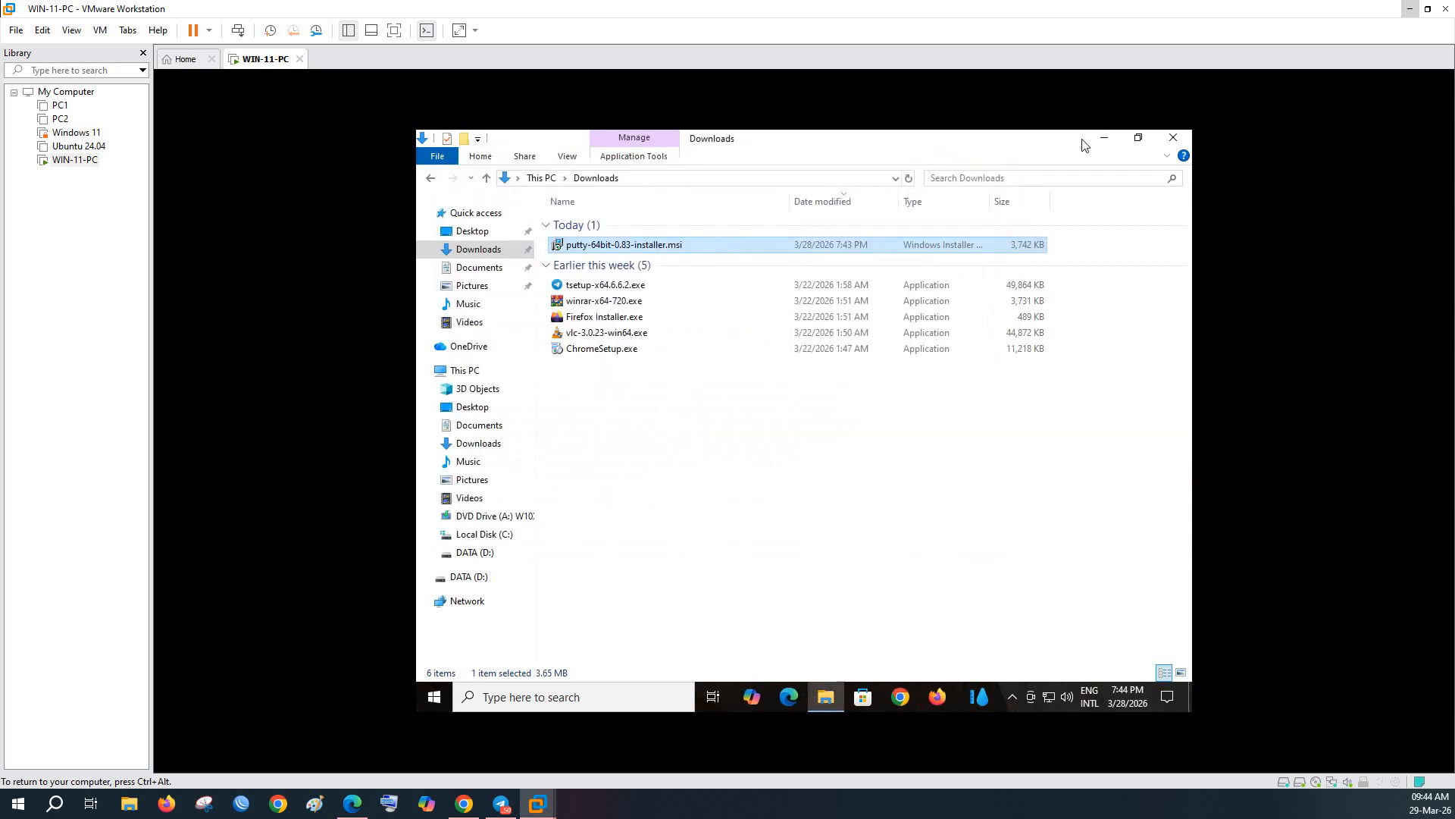
pyautogui.click(1175, 140)
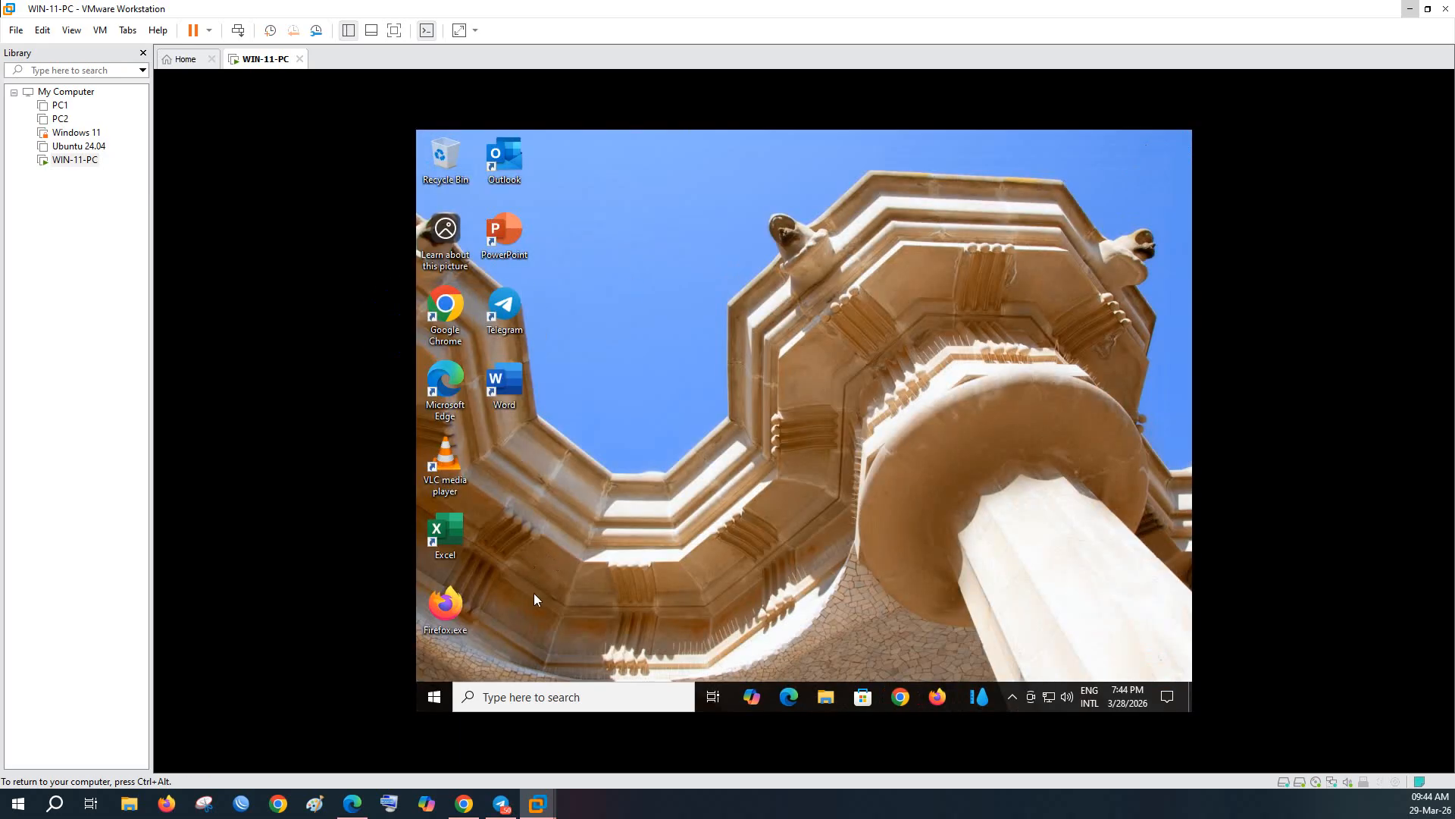
# - Search Windows for "puty" and open the file location of the PuTTY app
pyautogui.click(541, 697)
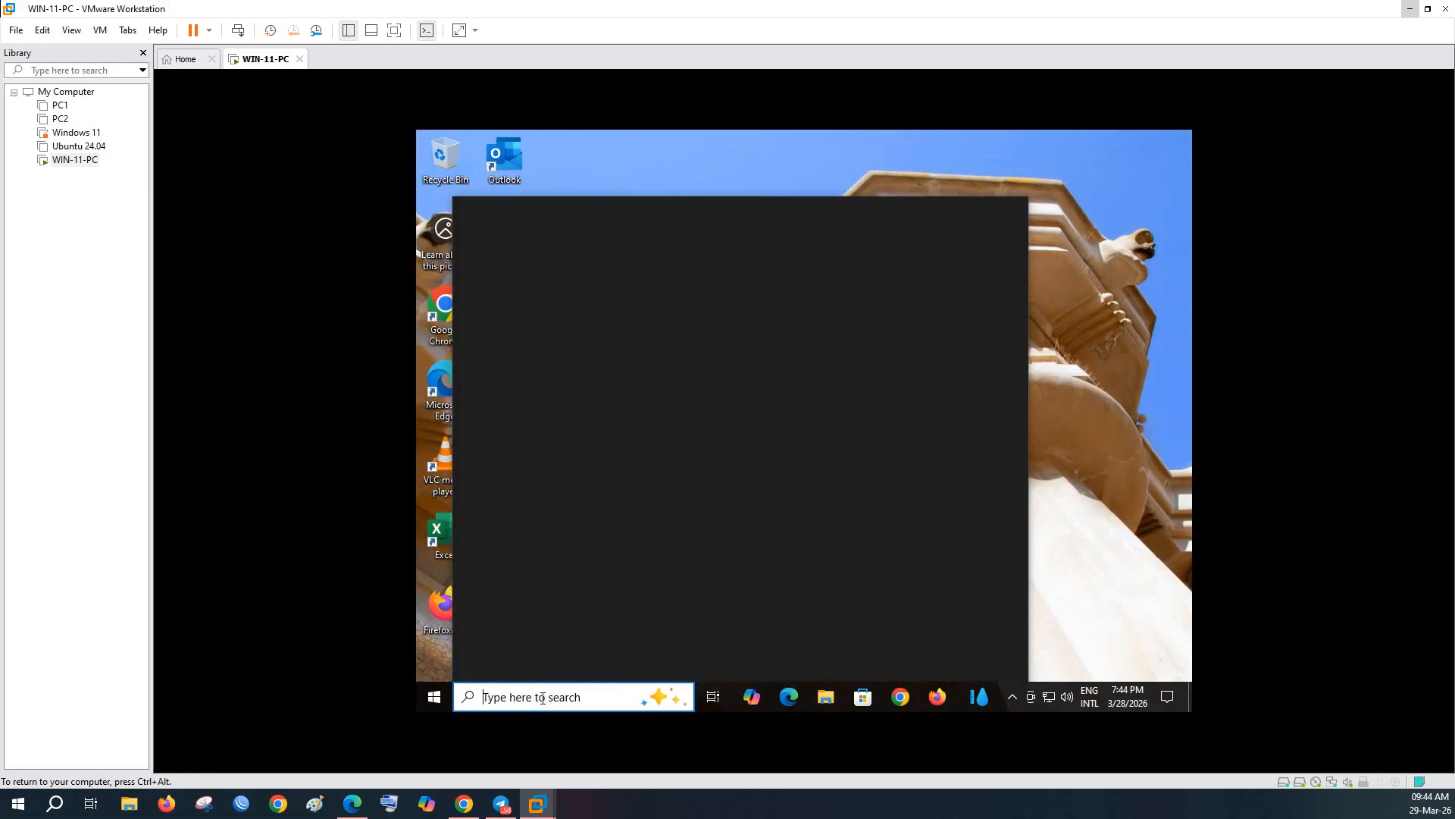
pyautogui.write('uty')
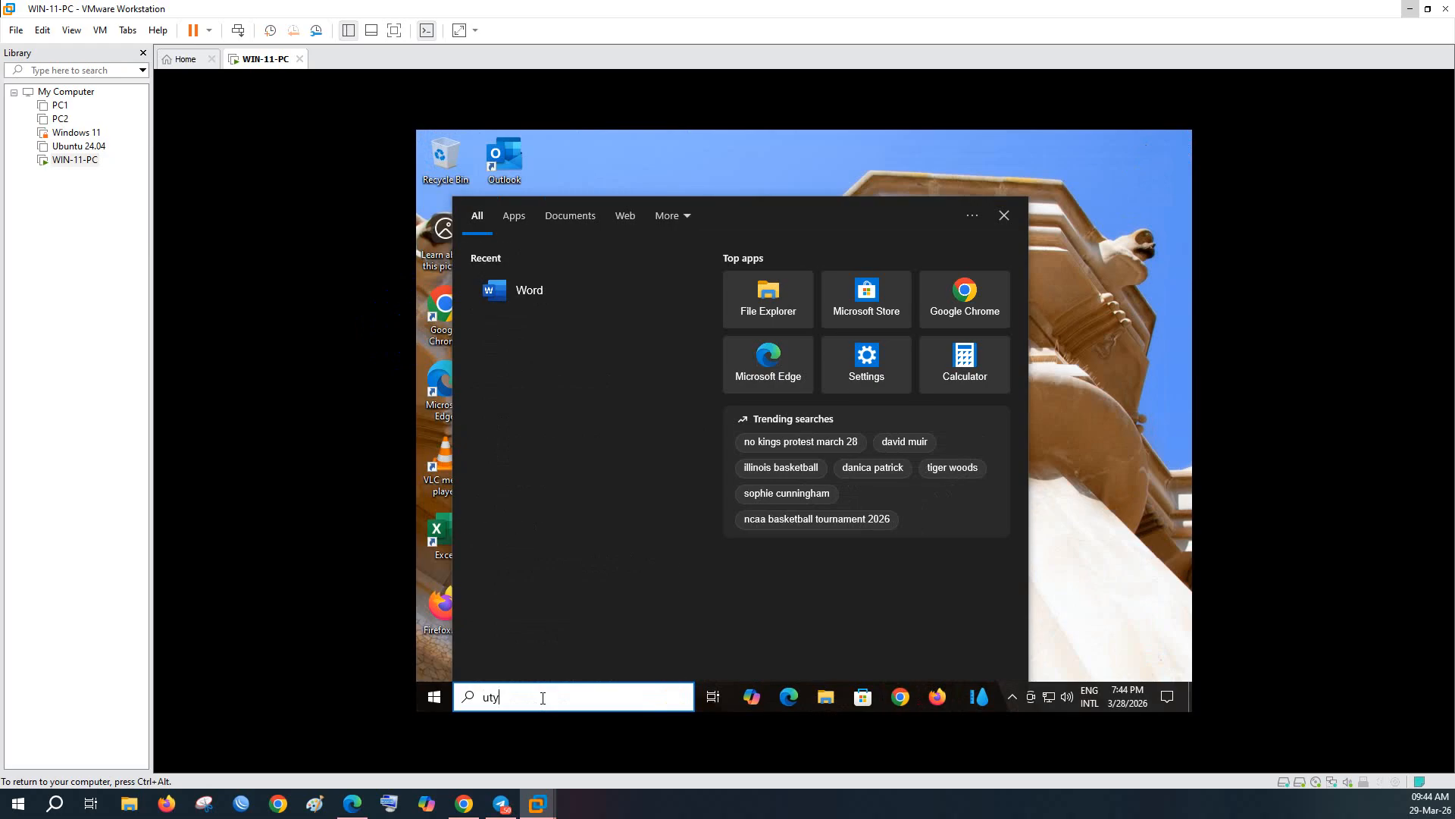
pyautogui.press('BackSpace')
pyautogui.press('BackSpace')
pyautogui.press('BackSpace')
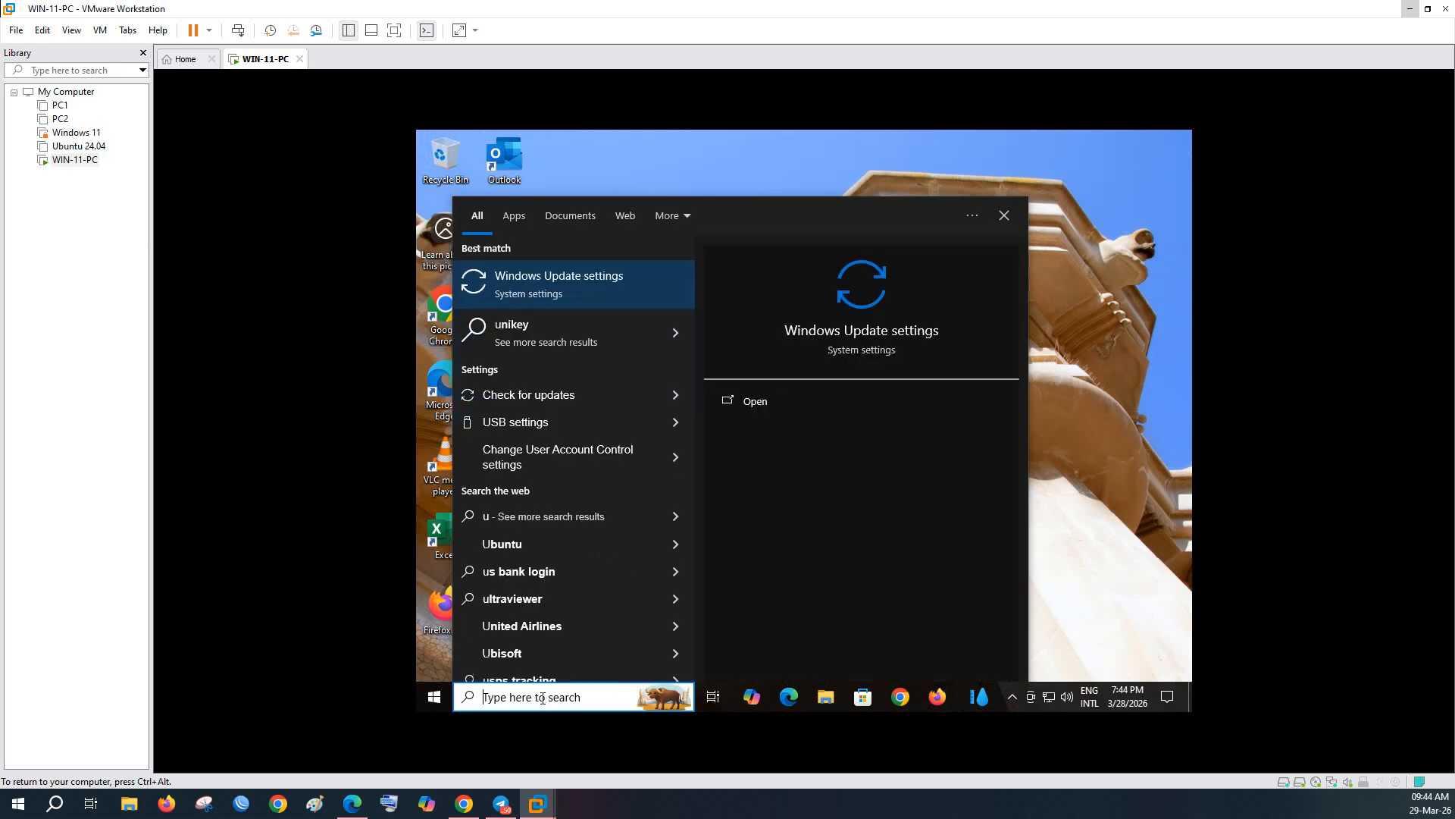
pyautogui.write('put')
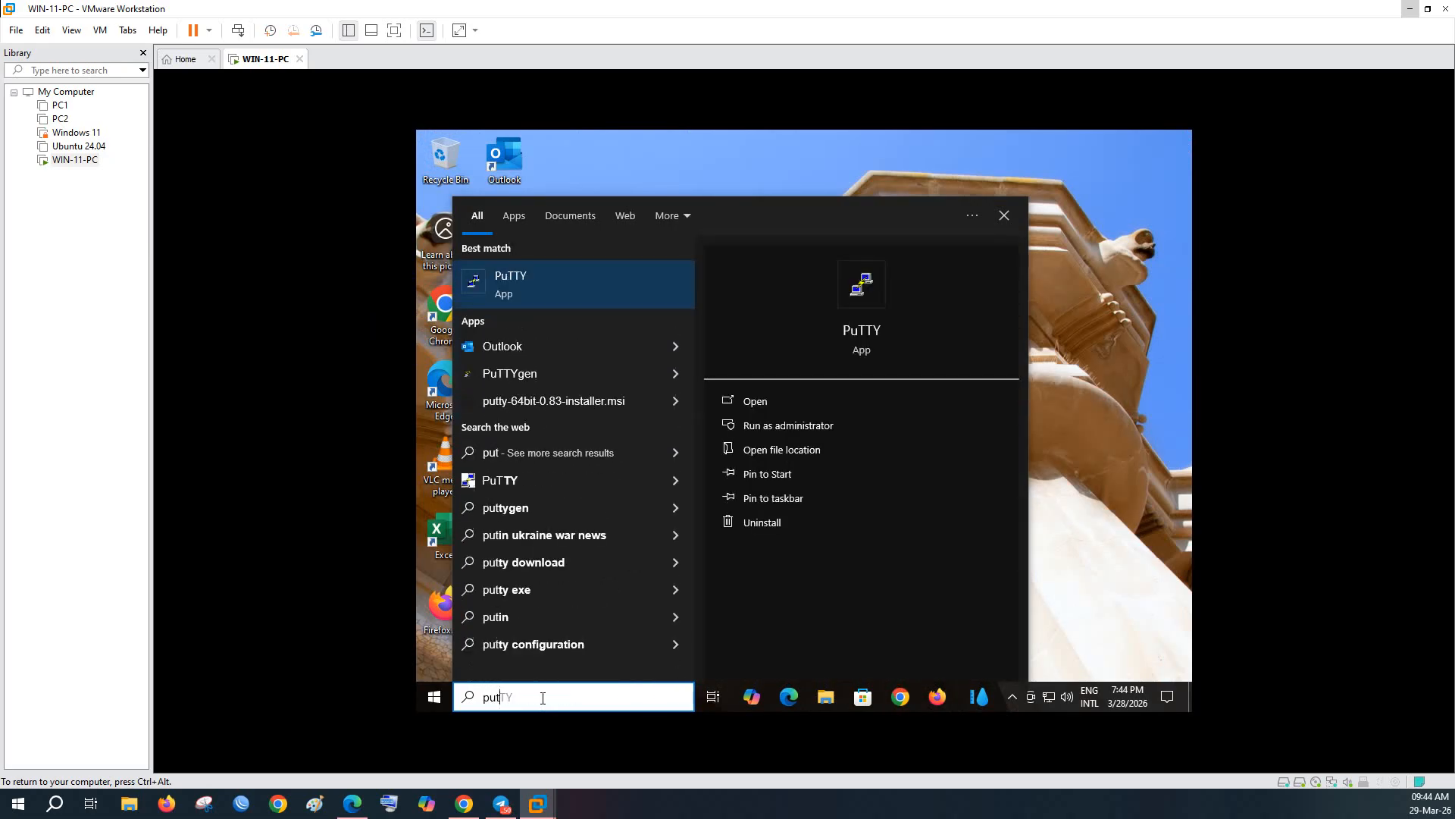
pyautogui.write('y')
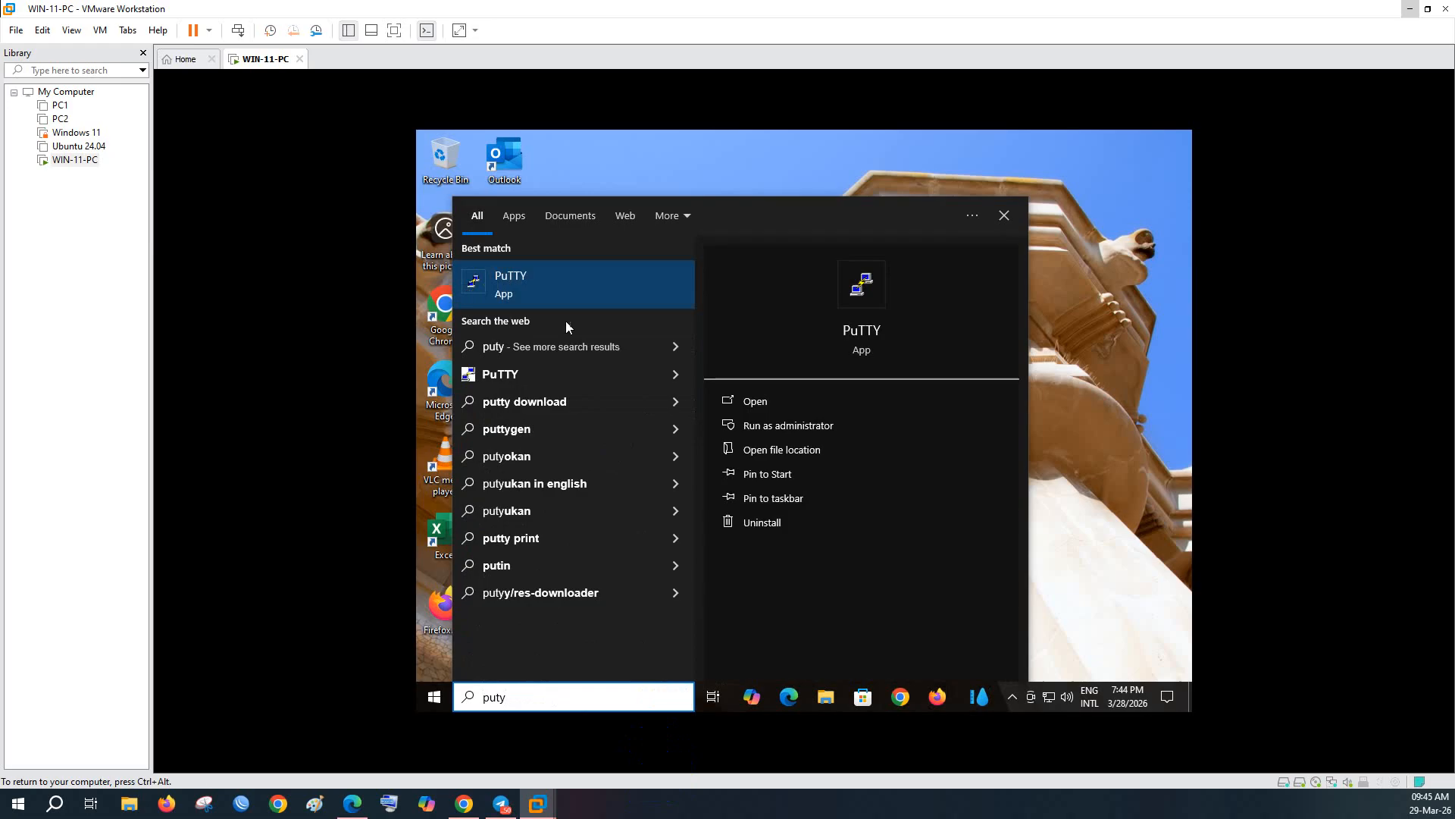
pyautogui.click(787, 451)
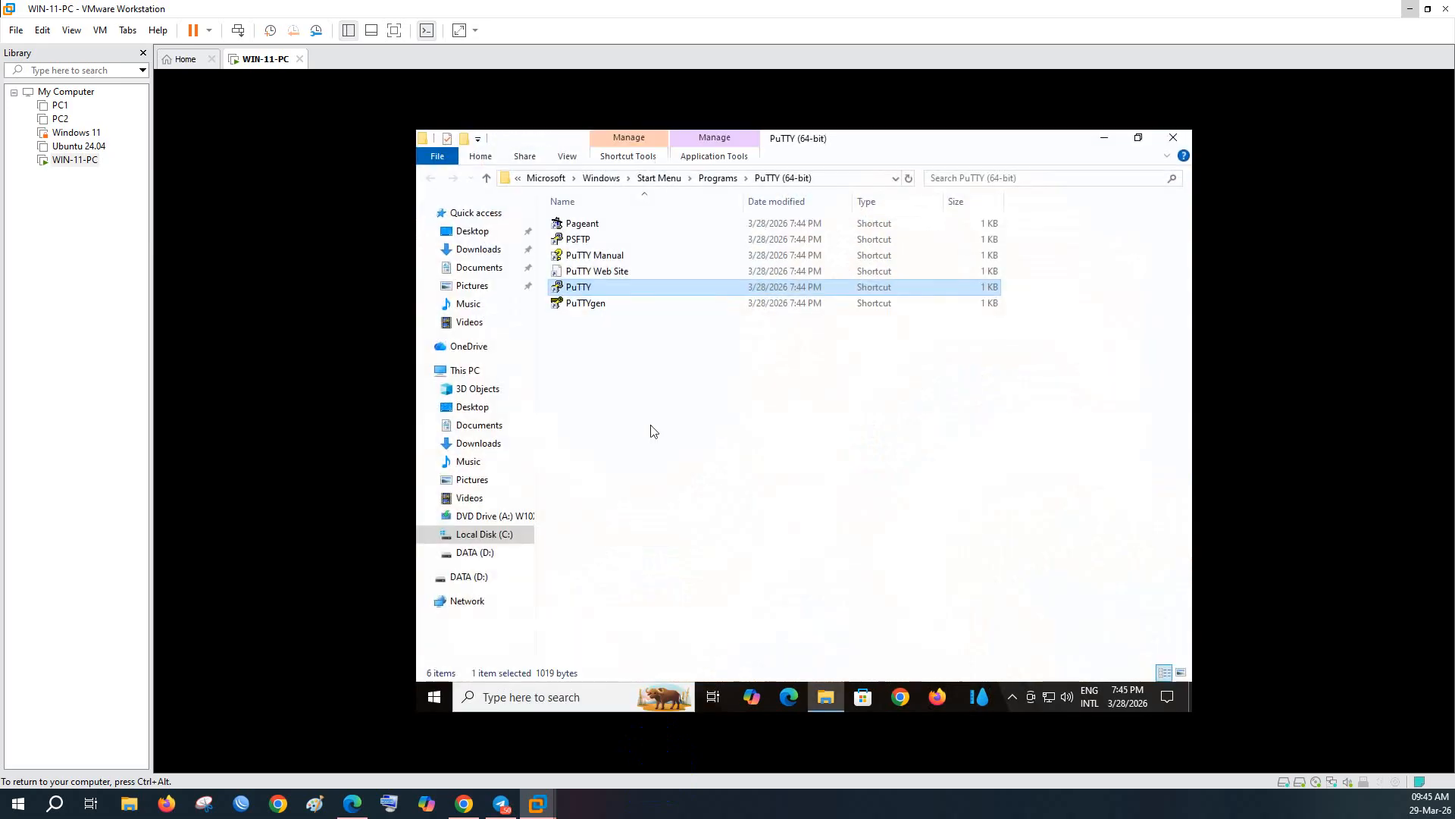
# - Create a desktop shortcut for PuTTY and test it by opening and closing the program
pyautogui.rightClick(571, 289)
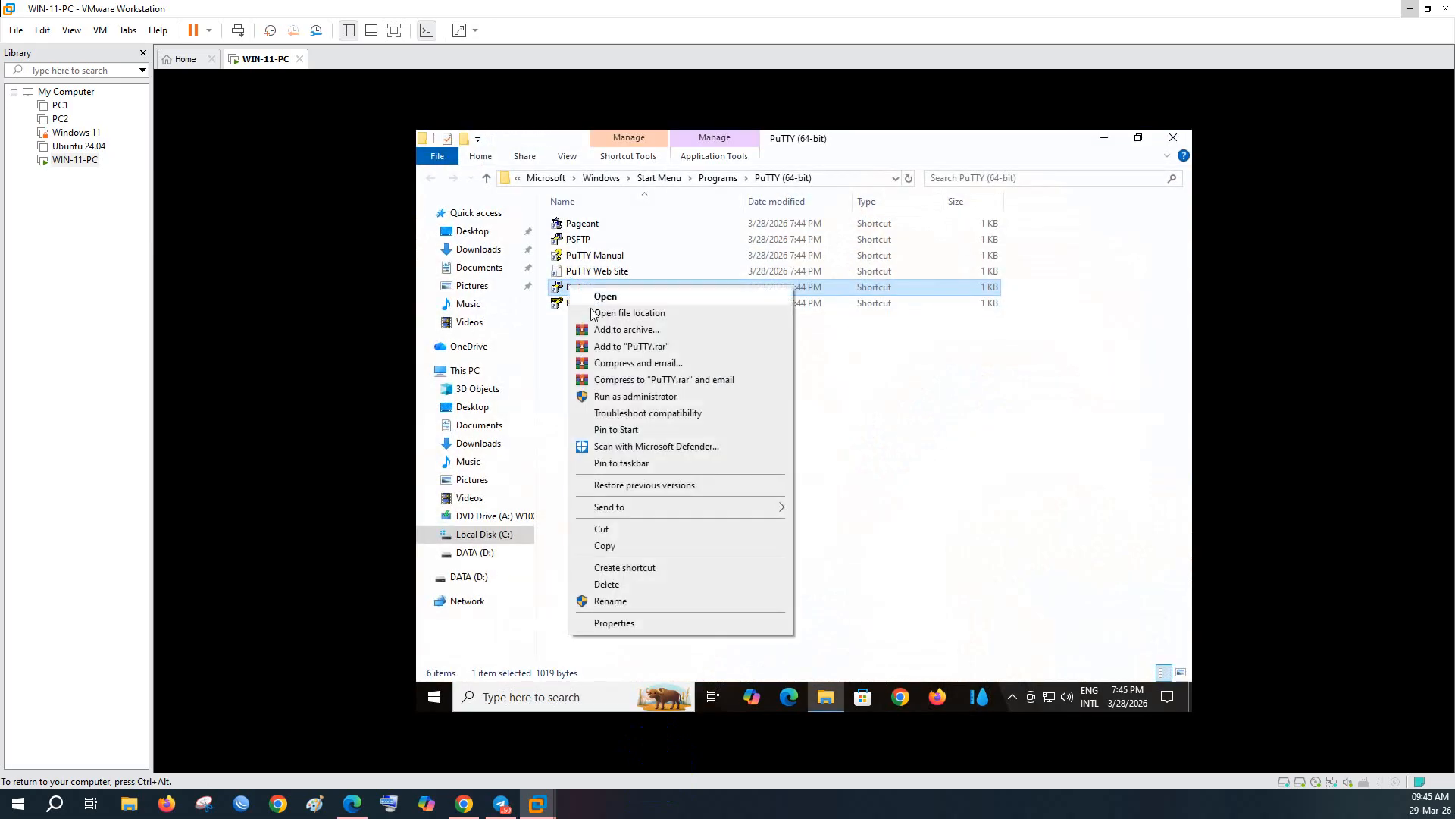
pyautogui.moveTo(650, 508)
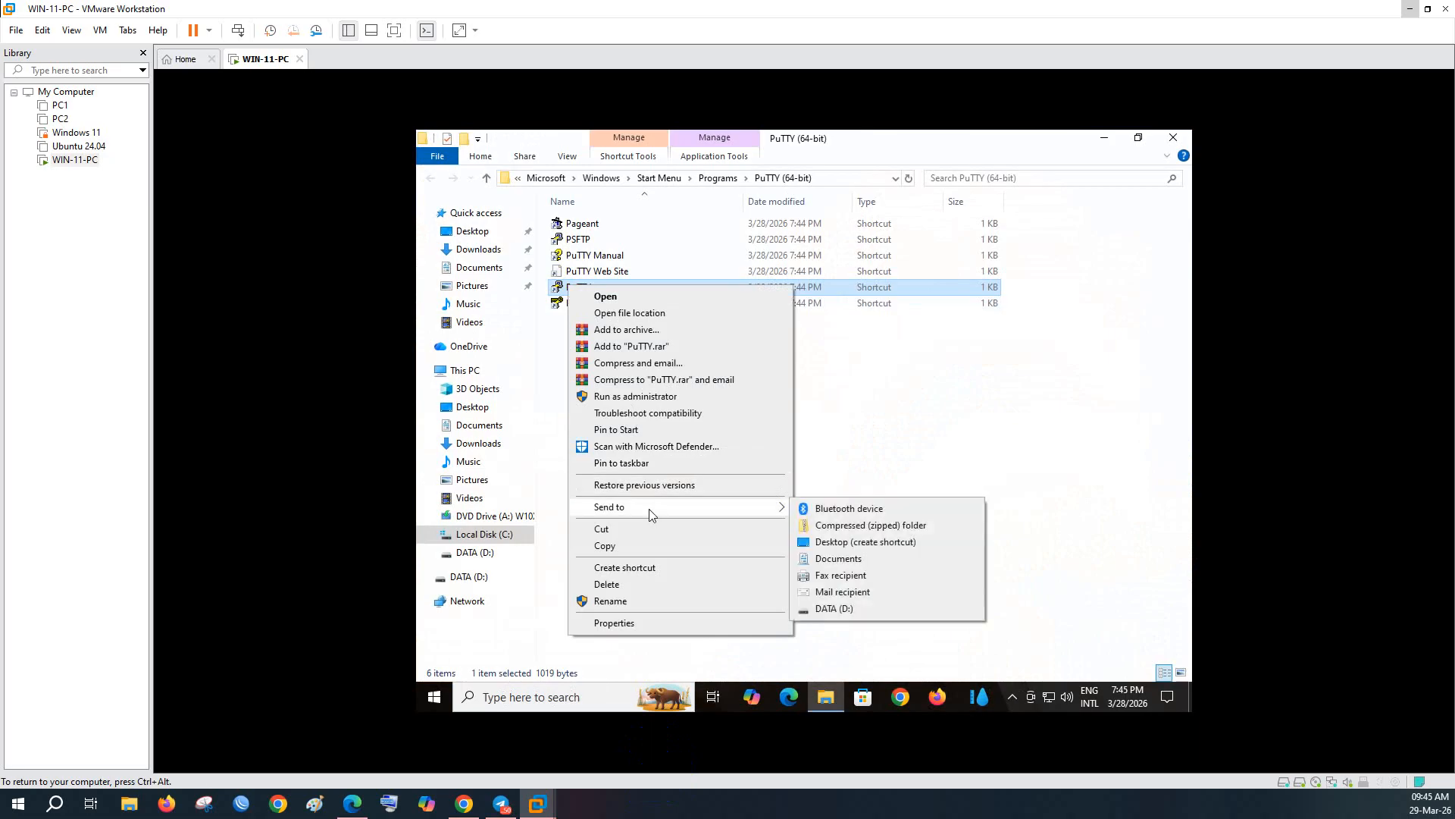
pyautogui.click(840, 542)
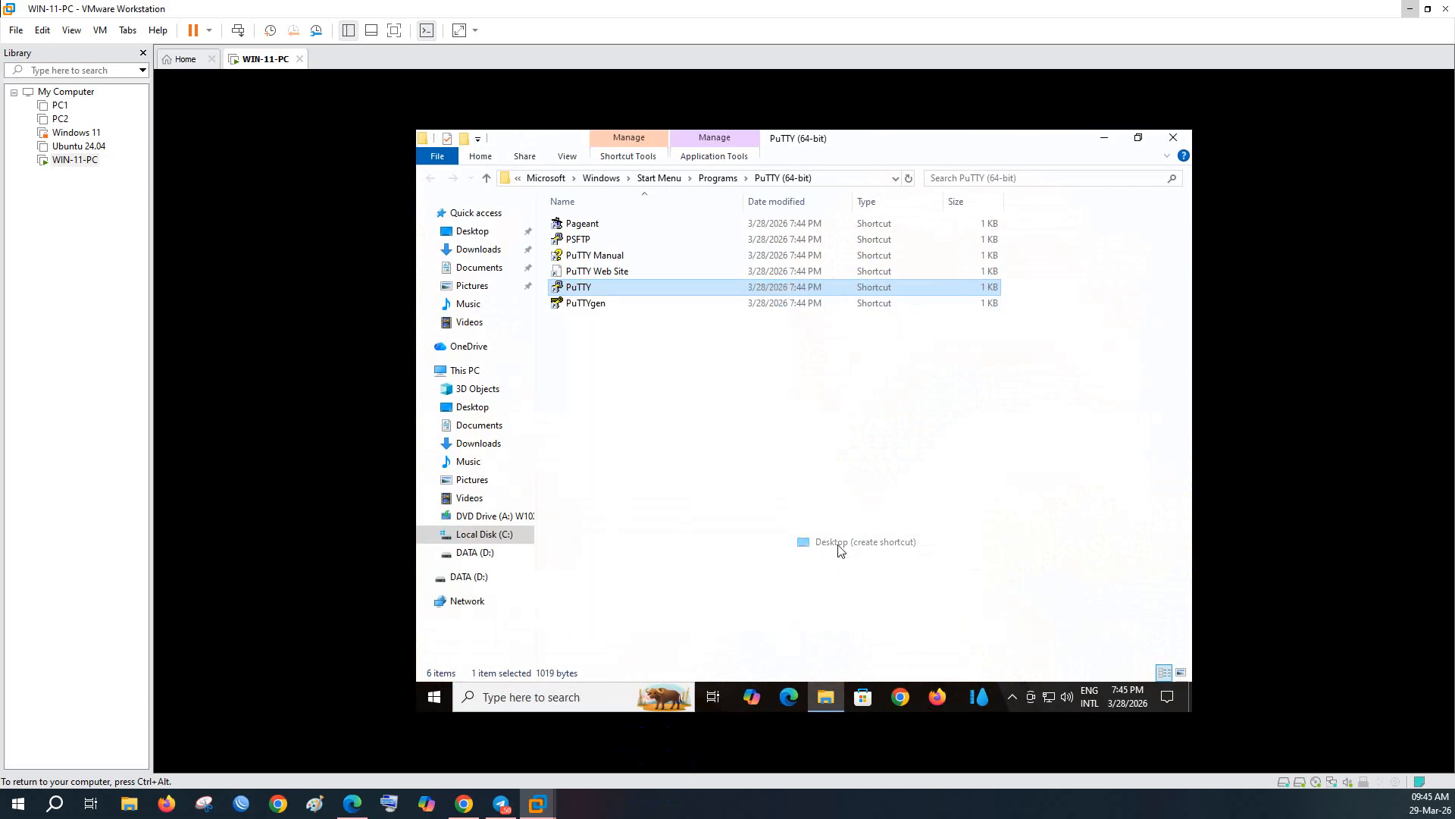
pyautogui.click(1170, 141)
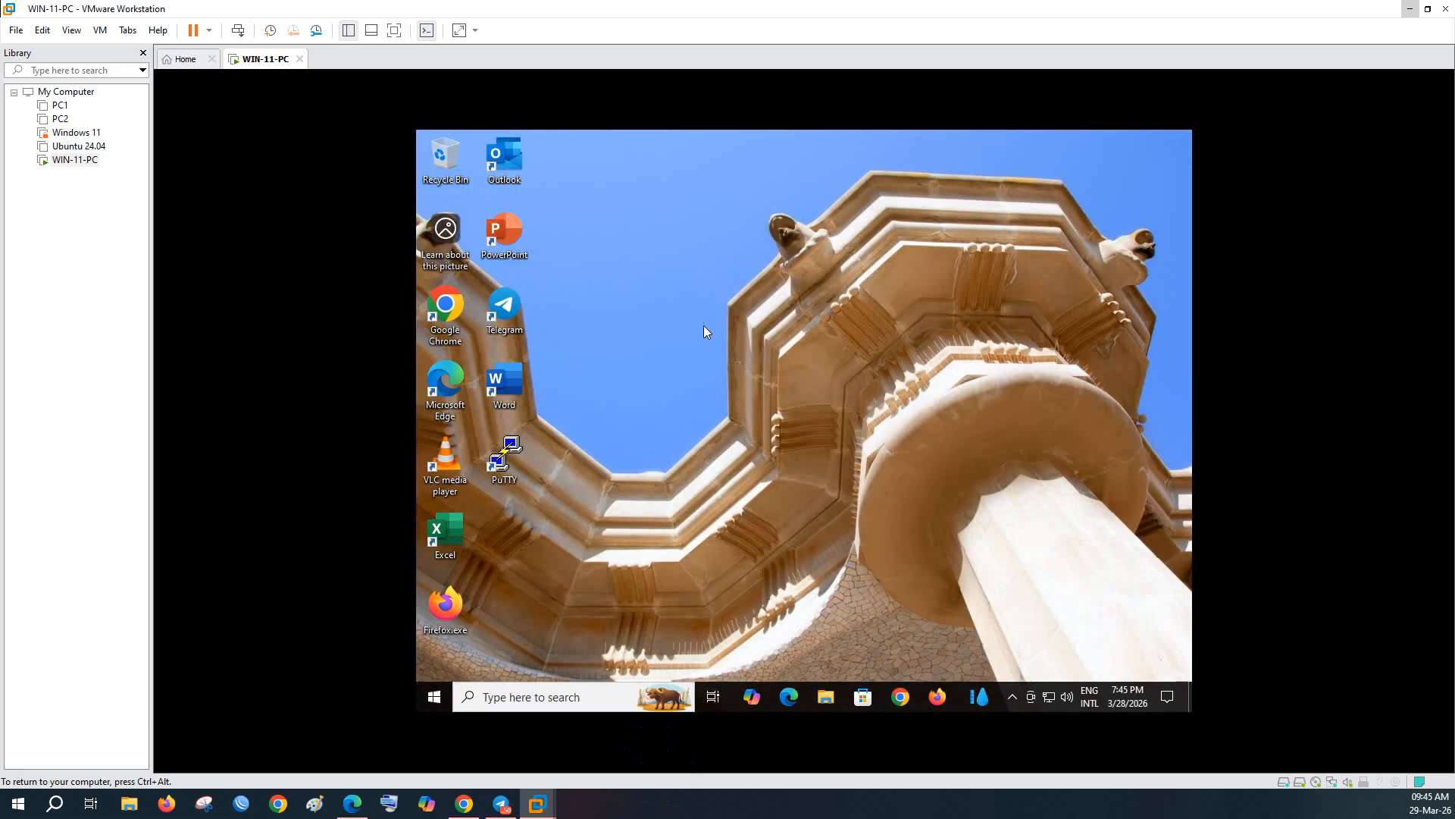
pyautogui.doubleClick(523, 450)
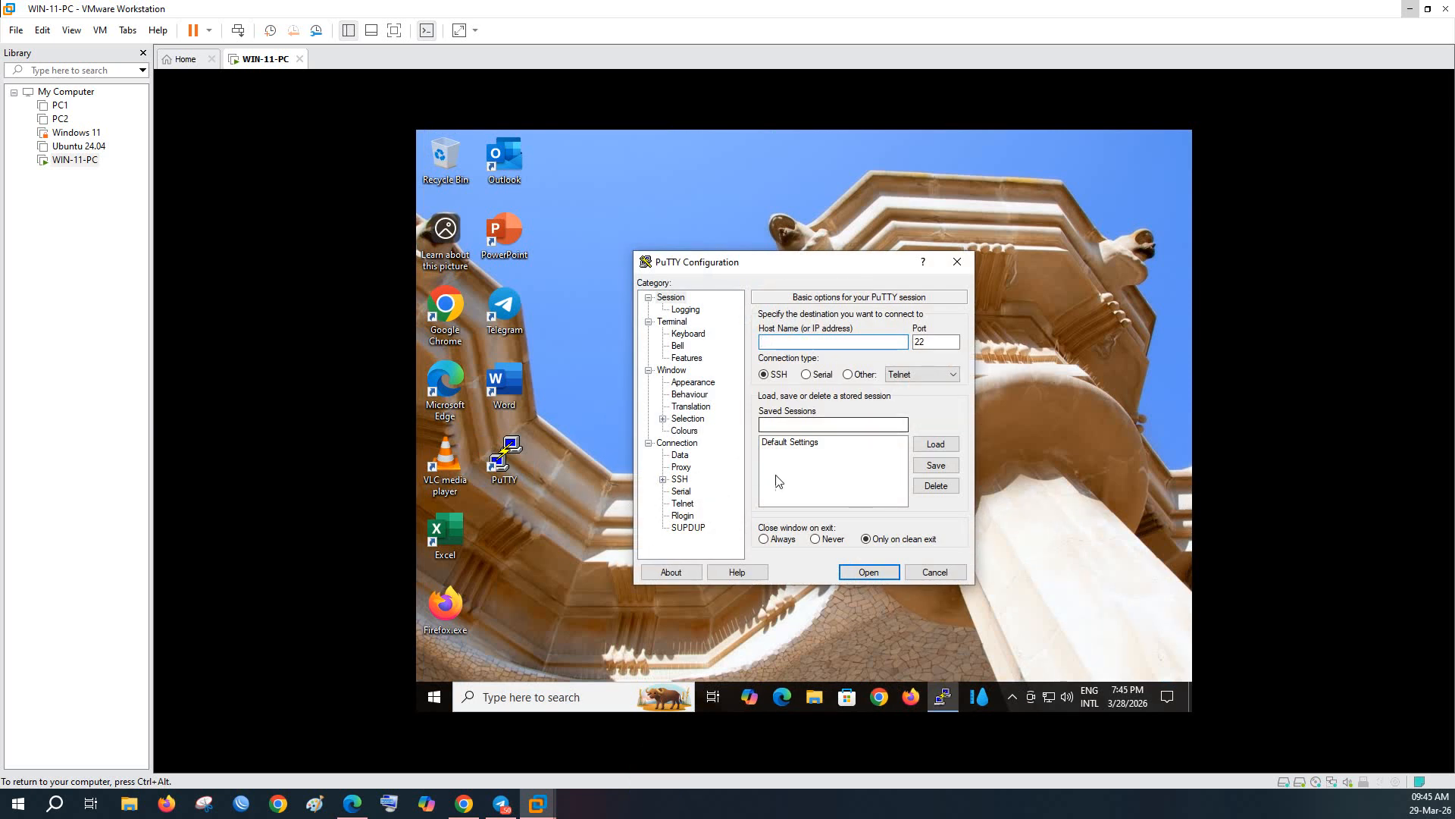
pyautogui.click(954, 262)
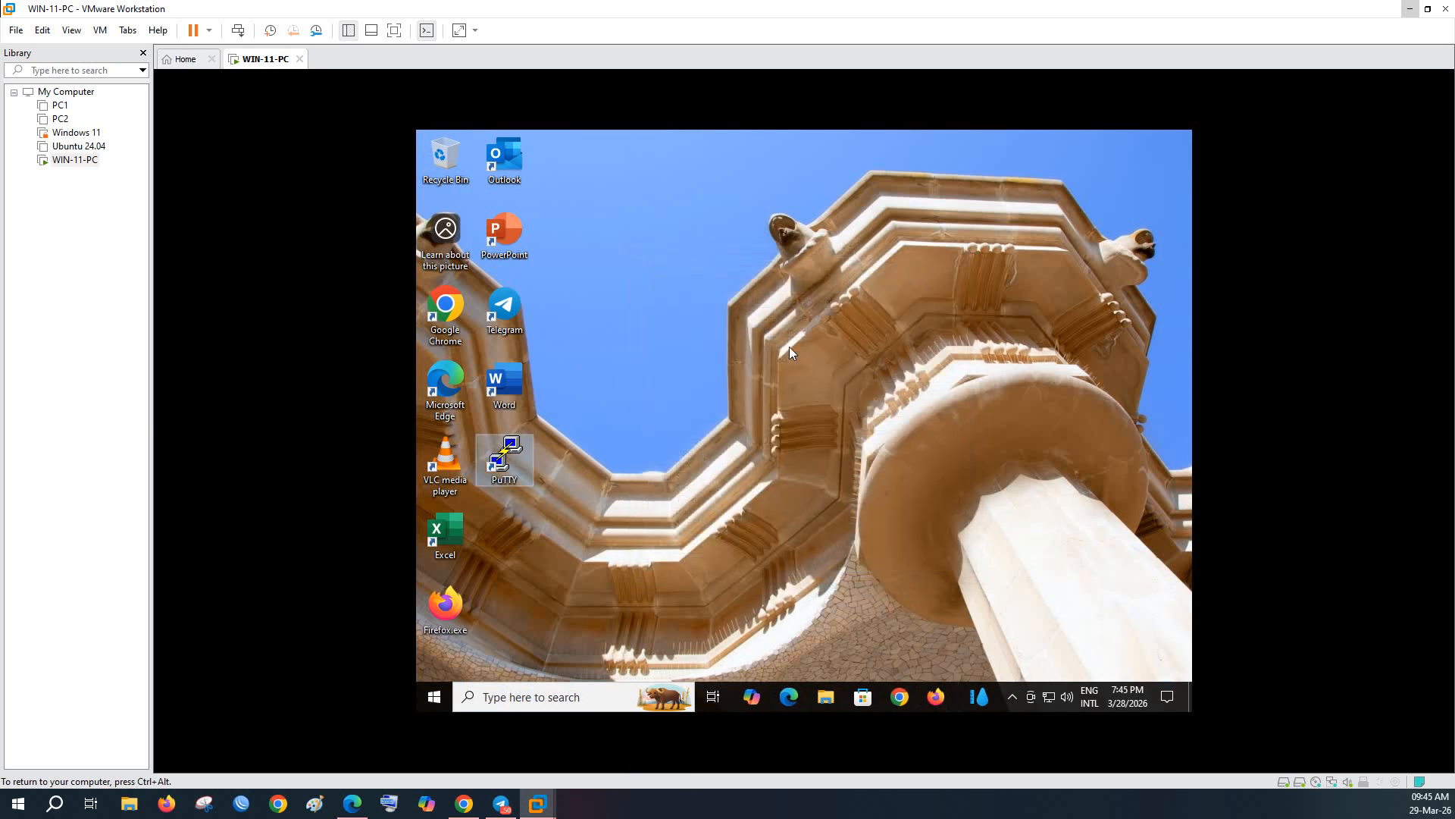
# - Switch to the PDF guide in Edge, highlight ".exe" in the second installation step, and return to the virtual machine
pyautogui.click(352, 804)
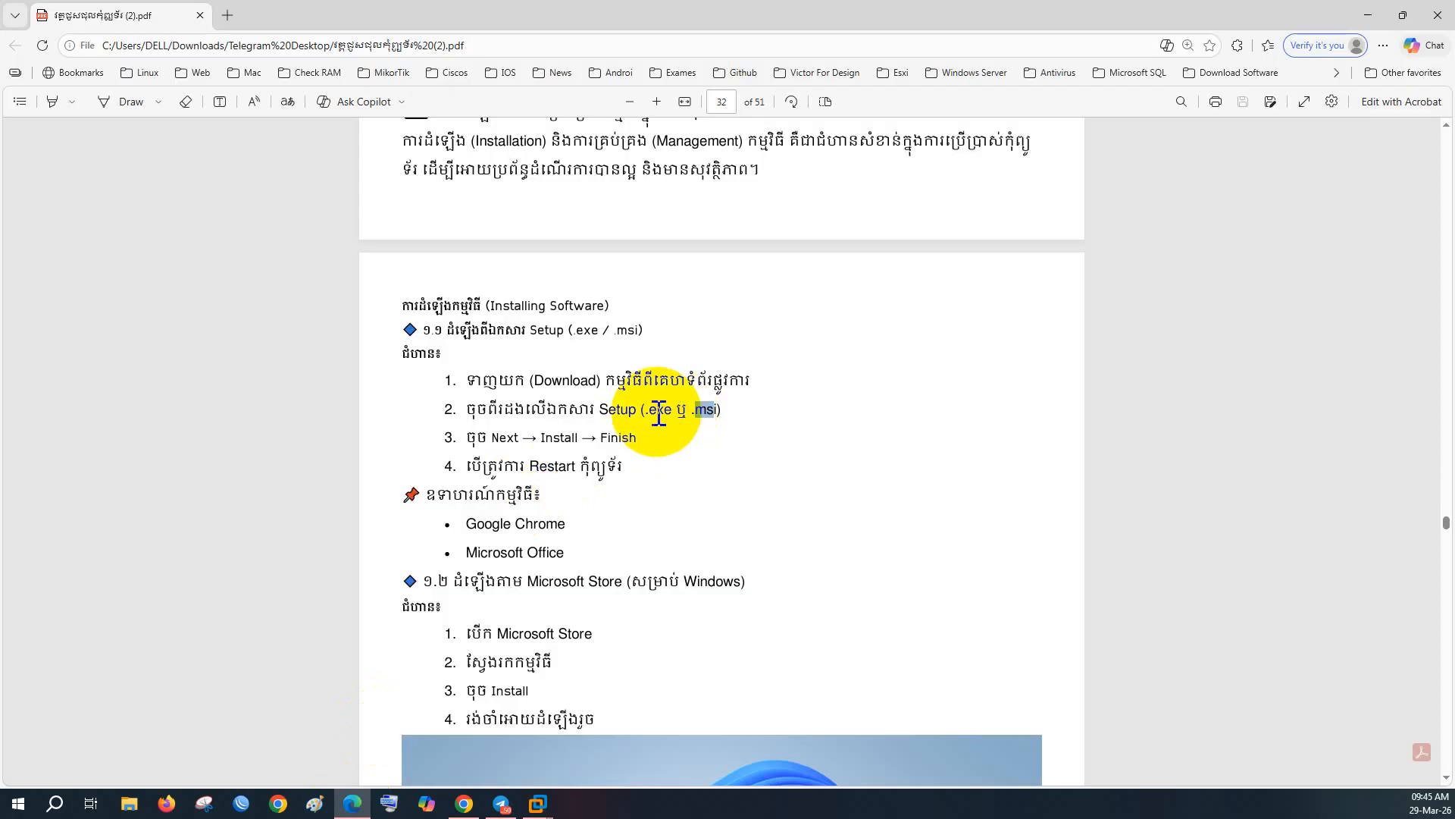
pyautogui.moveTo(646, 410); pyautogui.dragTo(672, 407)
pyautogui.click(683, 442)
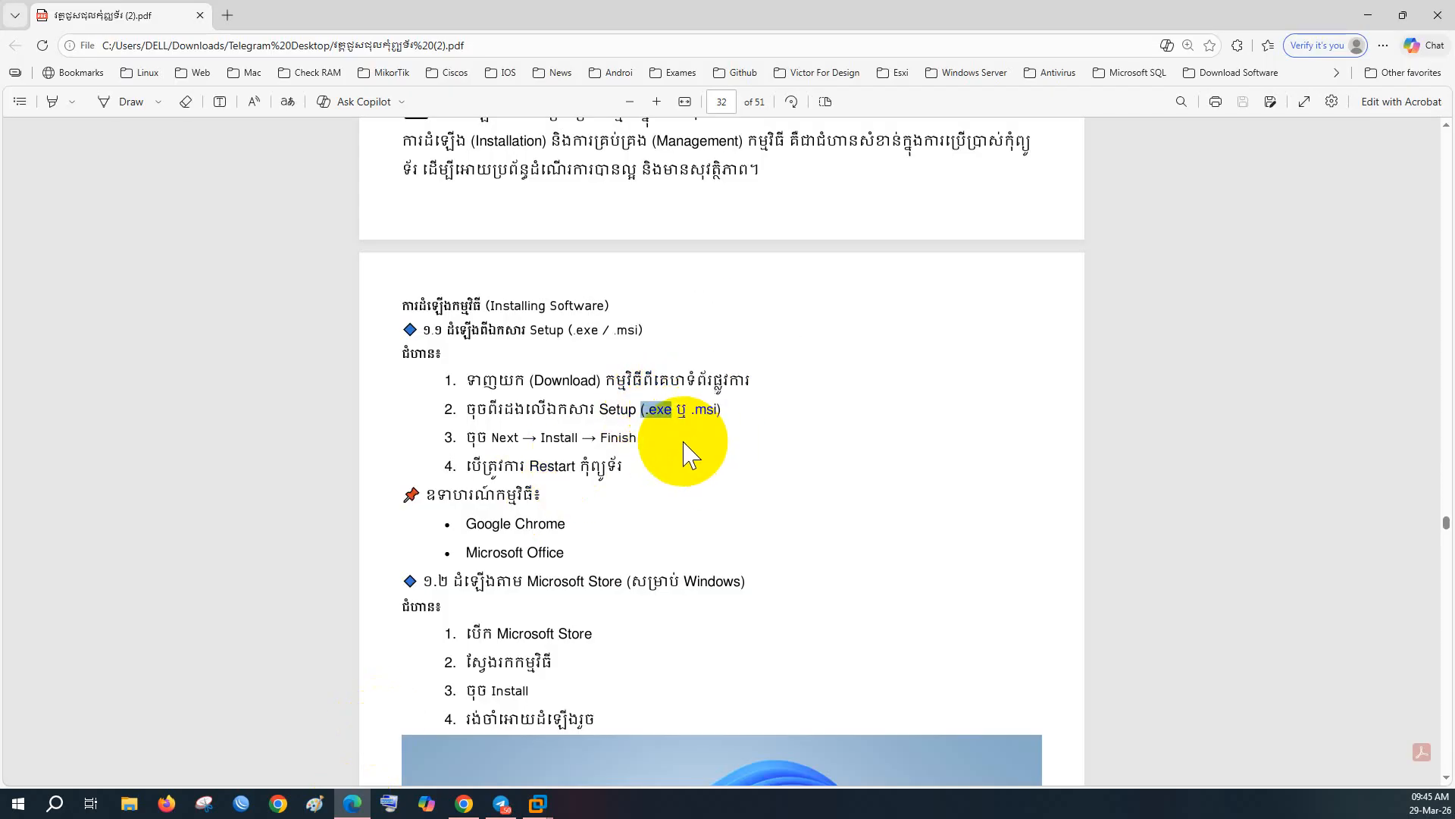
pyautogui.click(1368, 15)
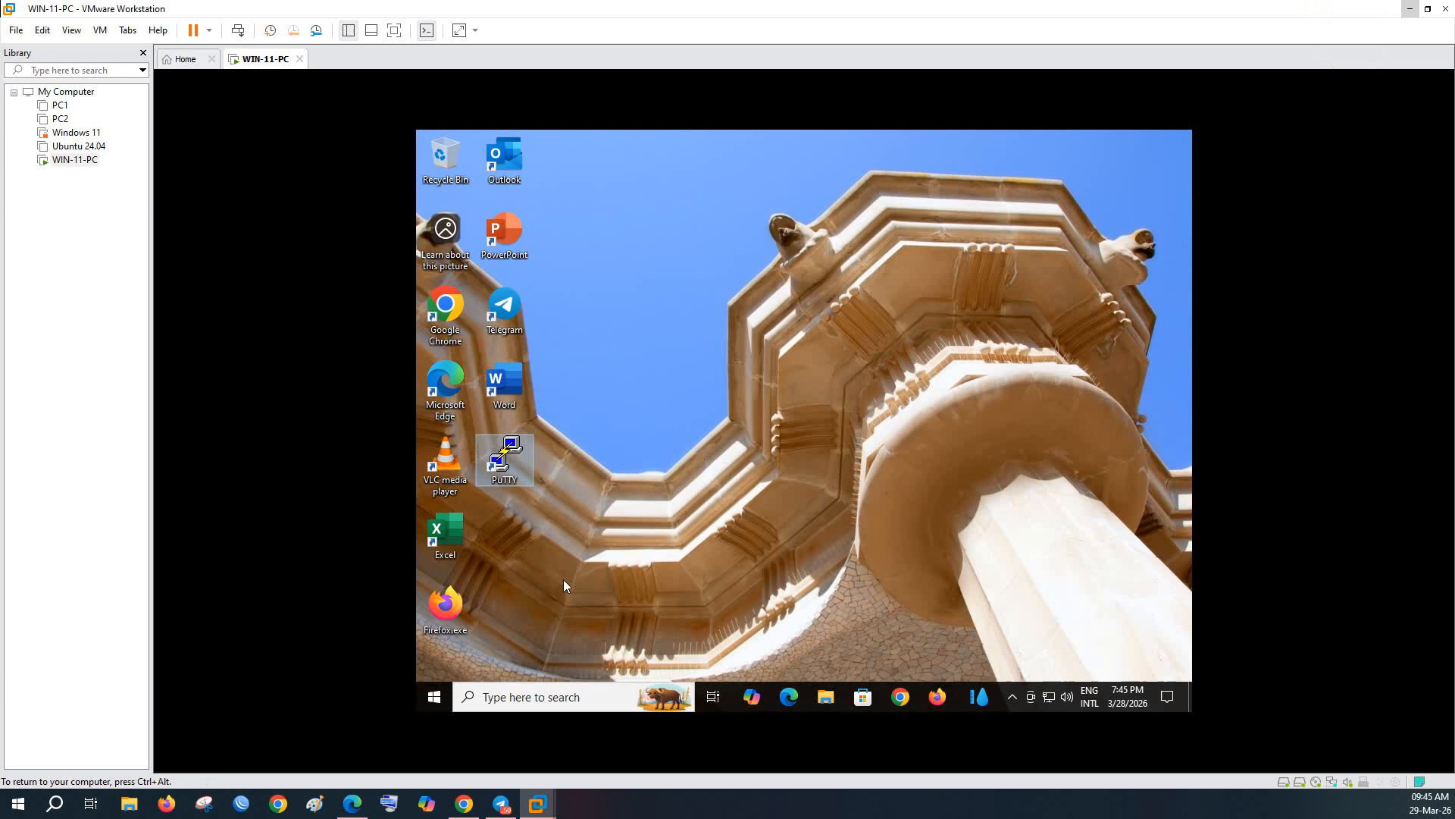
# - Open the virtual machine's Downloads folder, review the .msi and .exe setup files, and close the folder
pyautogui.click(826, 698)
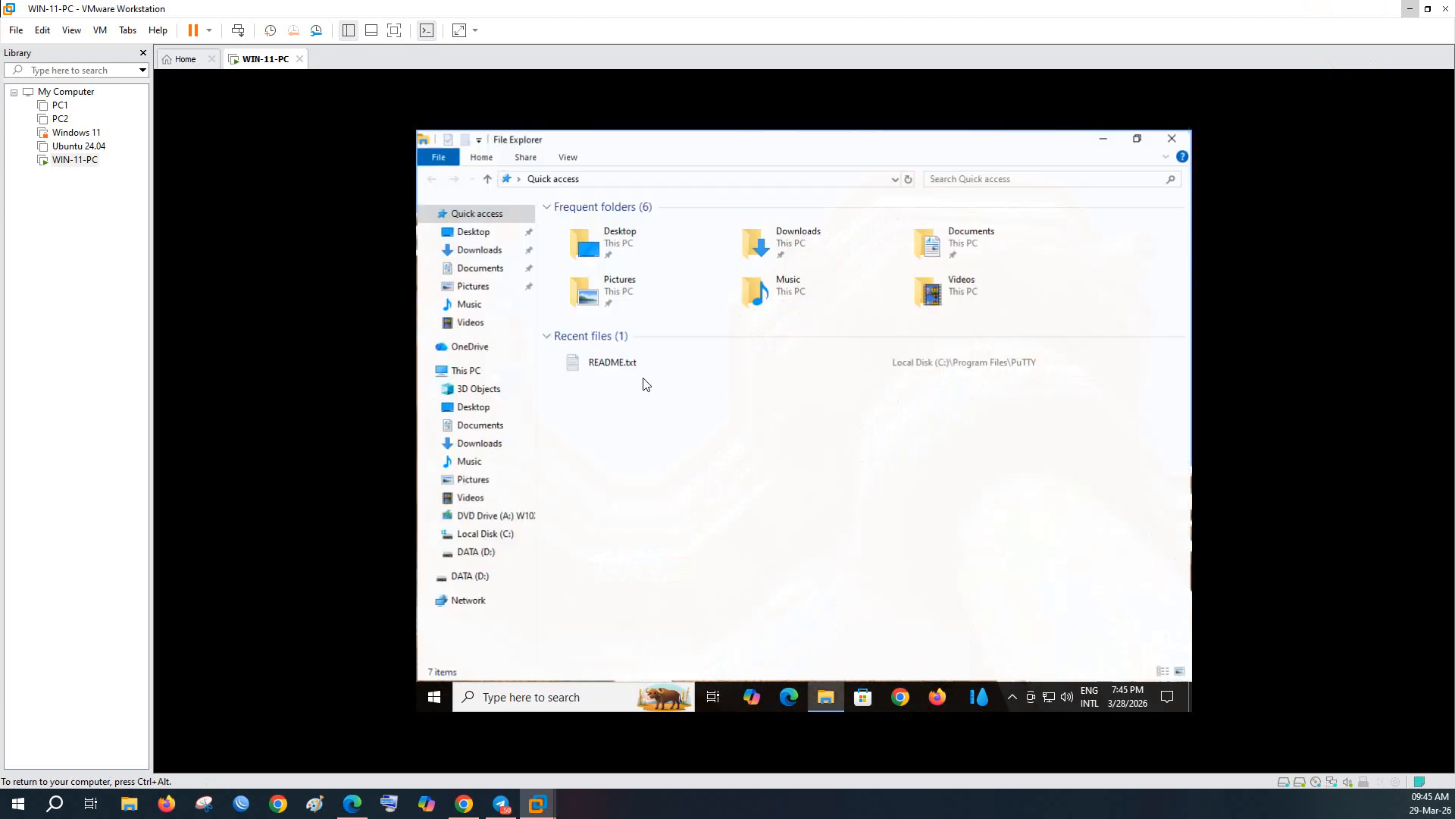
pyautogui.click(463, 251)
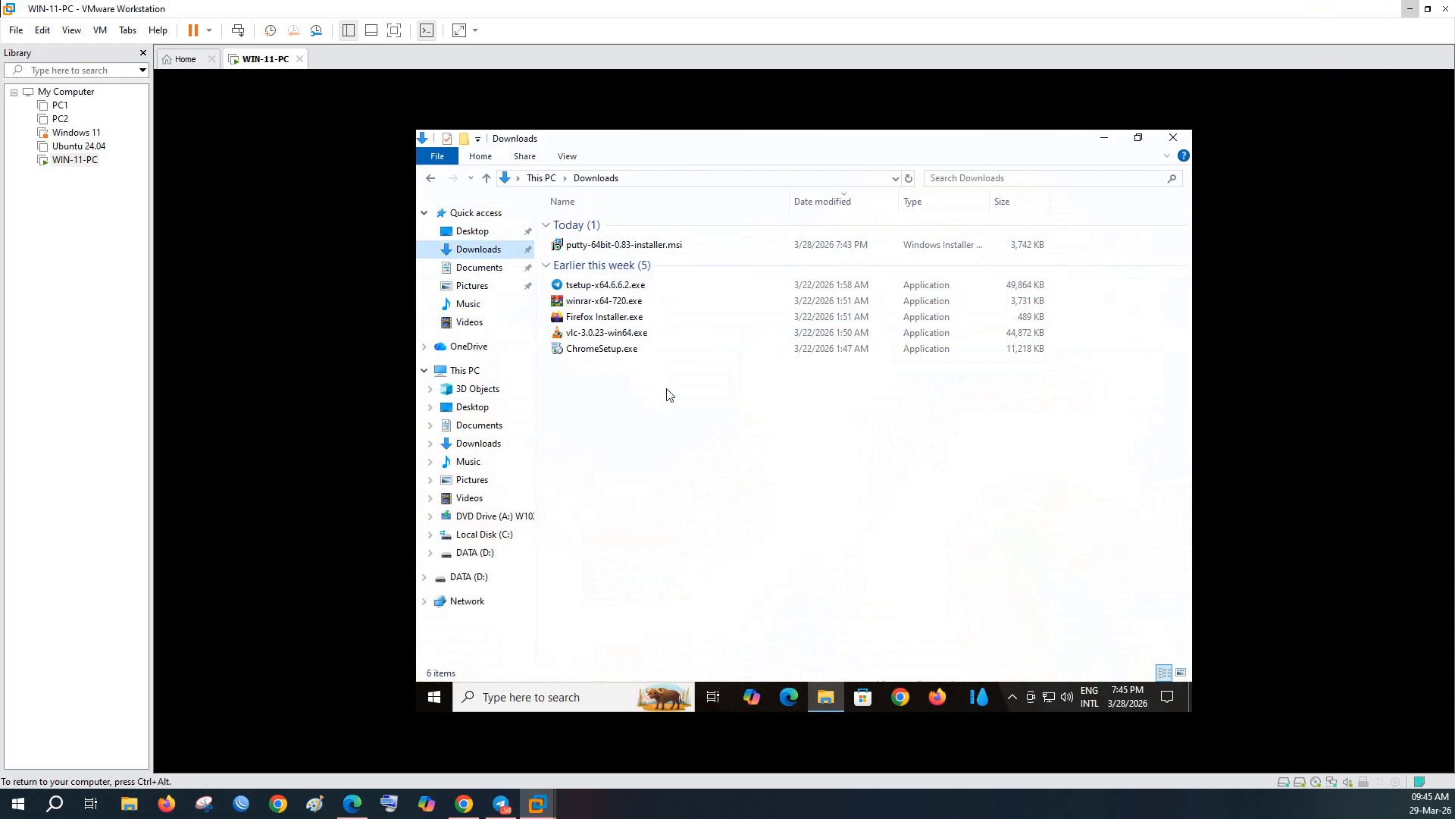
pyautogui.moveTo(672, 410); pyautogui.dragTo(612, 220)
pyautogui.click(678, 411)
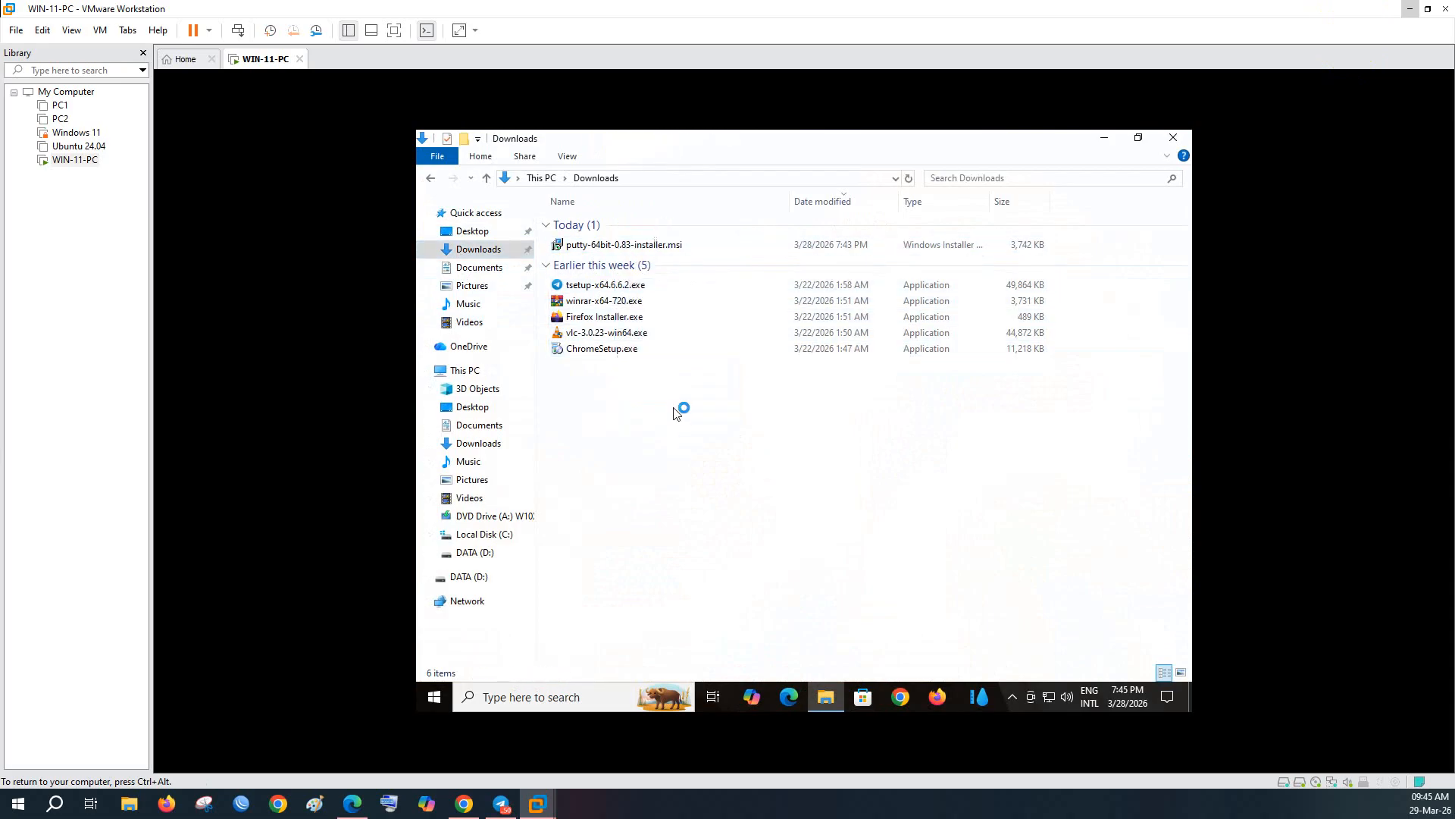
pyautogui.click(1173, 138)
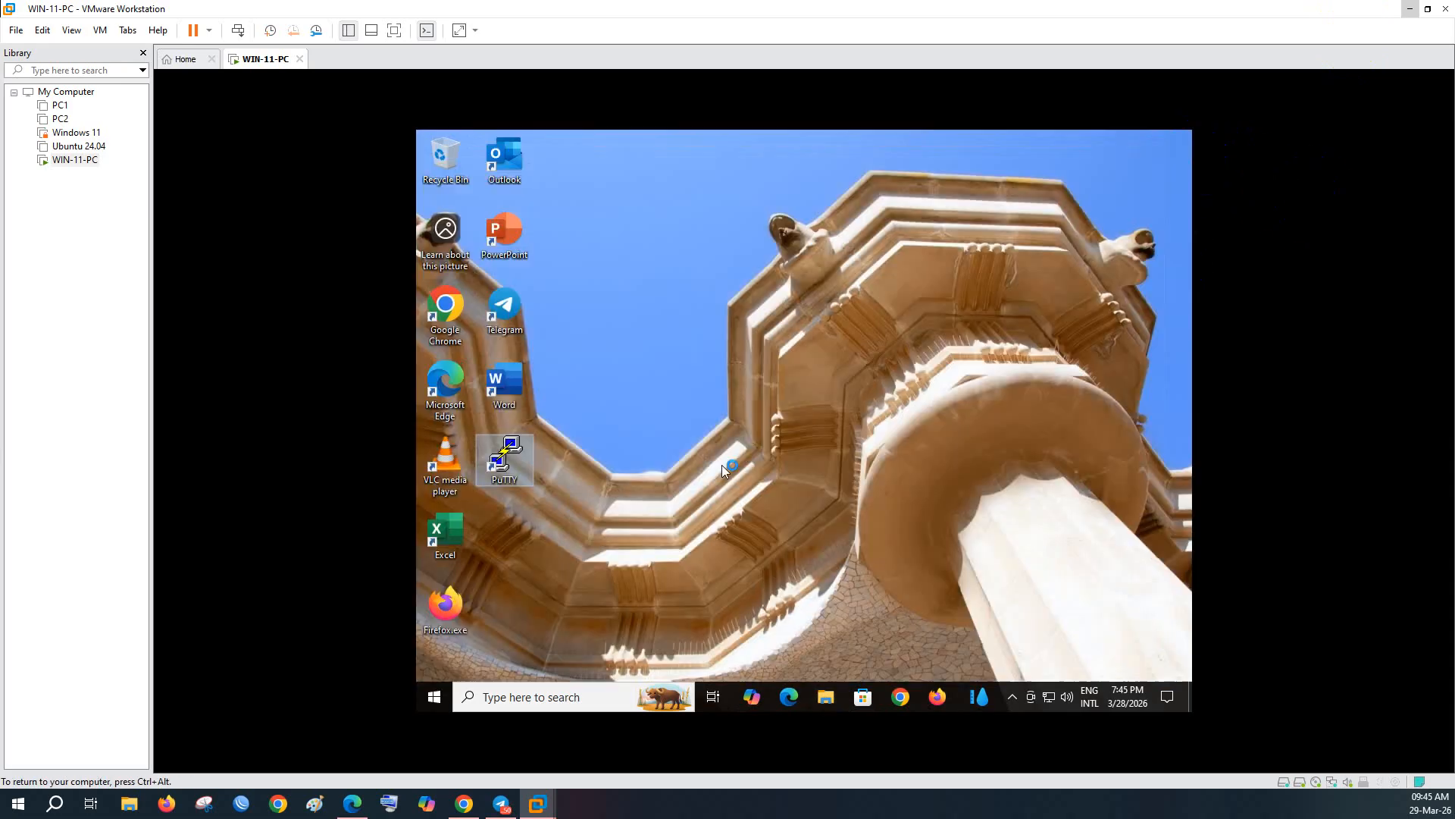
# - Switch to the PDF guide in Edge, read the Microsoft Store installation steps through to the Uninstalling Software heading, and return to the virtual machine
pyautogui.click(352, 803)
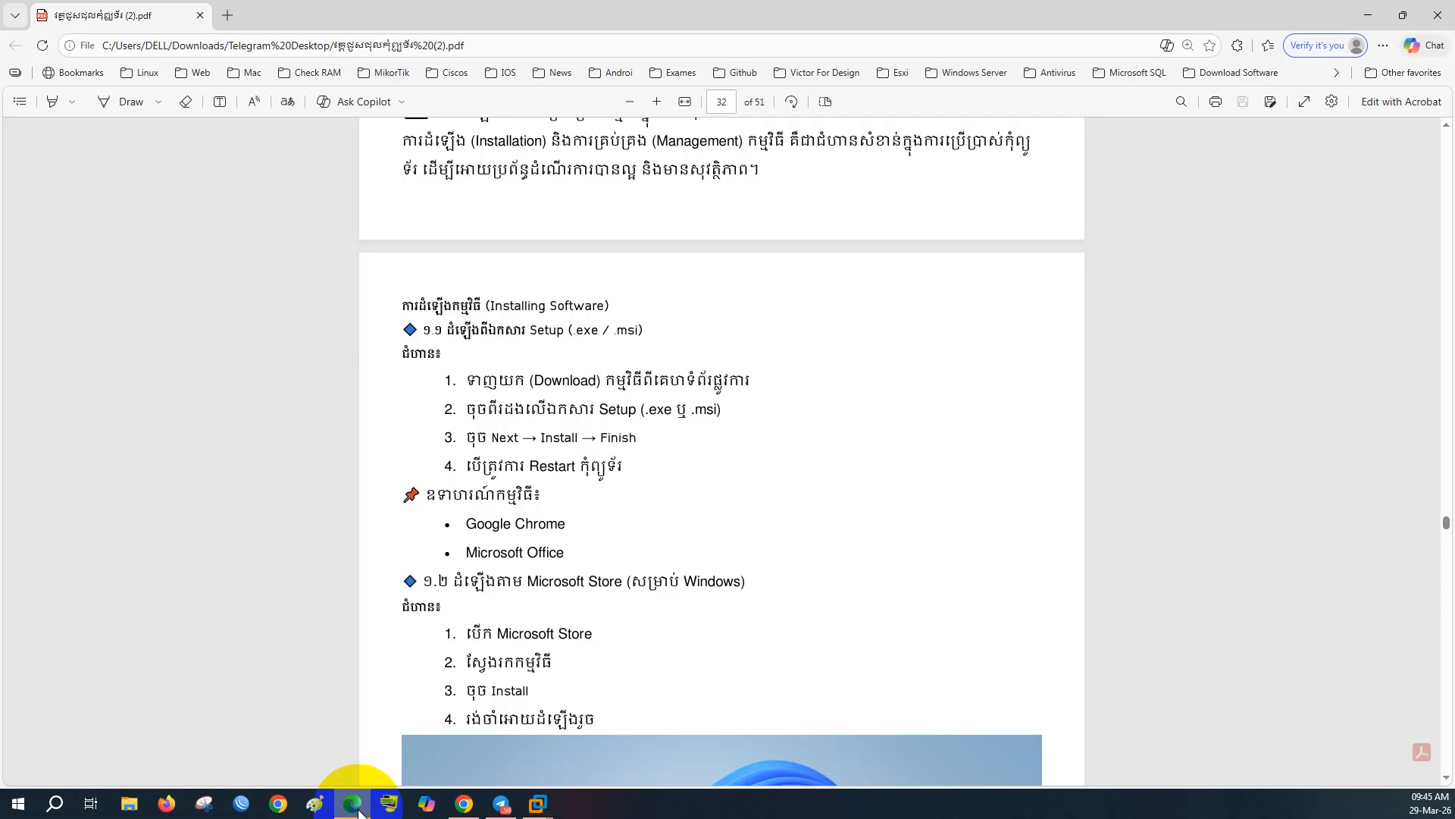
pyautogui.scroll(-2, 618, 371)
pyautogui.scroll(-1, 553, 409)
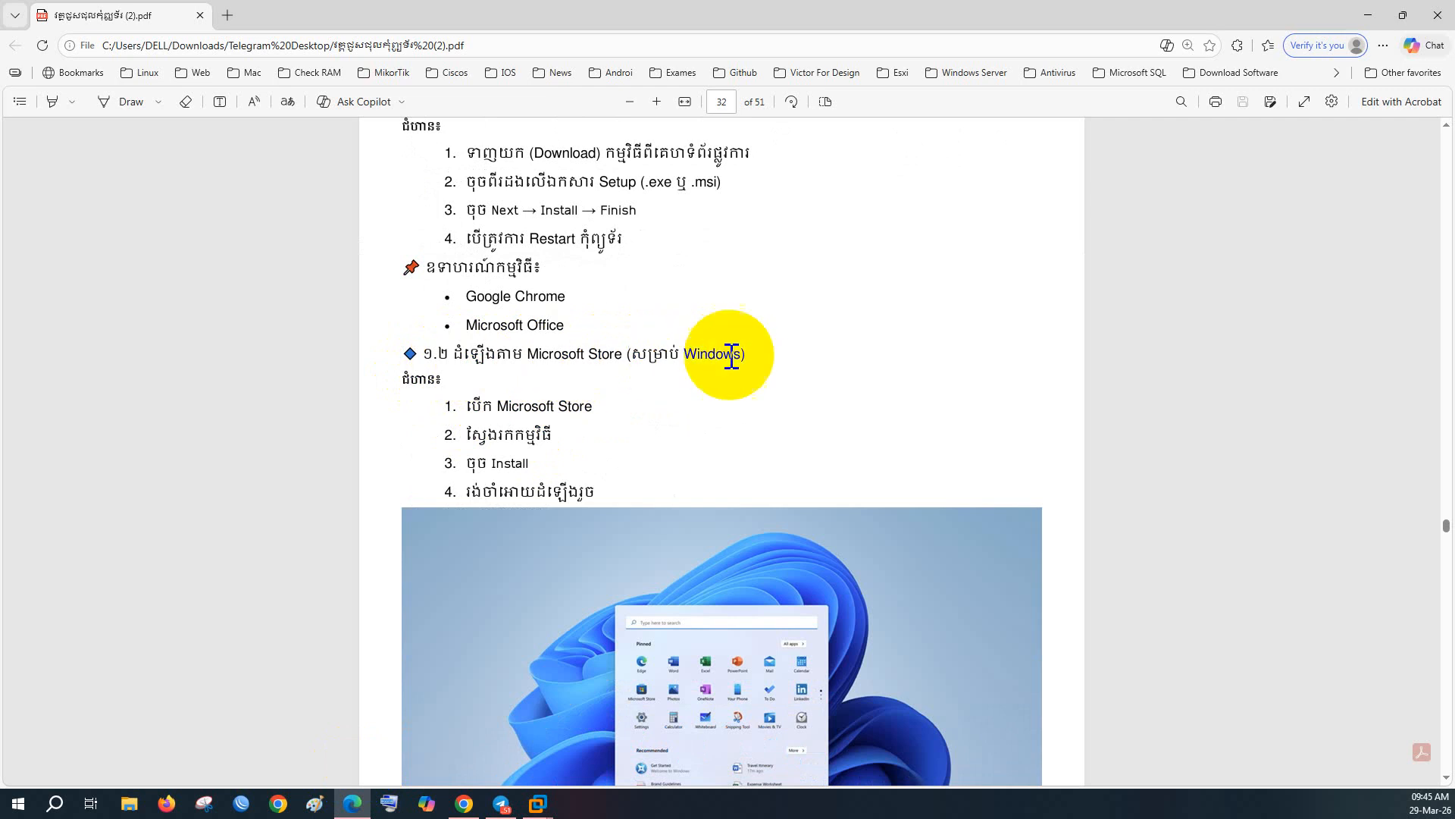
pyautogui.scroll(-1, 570, 383)
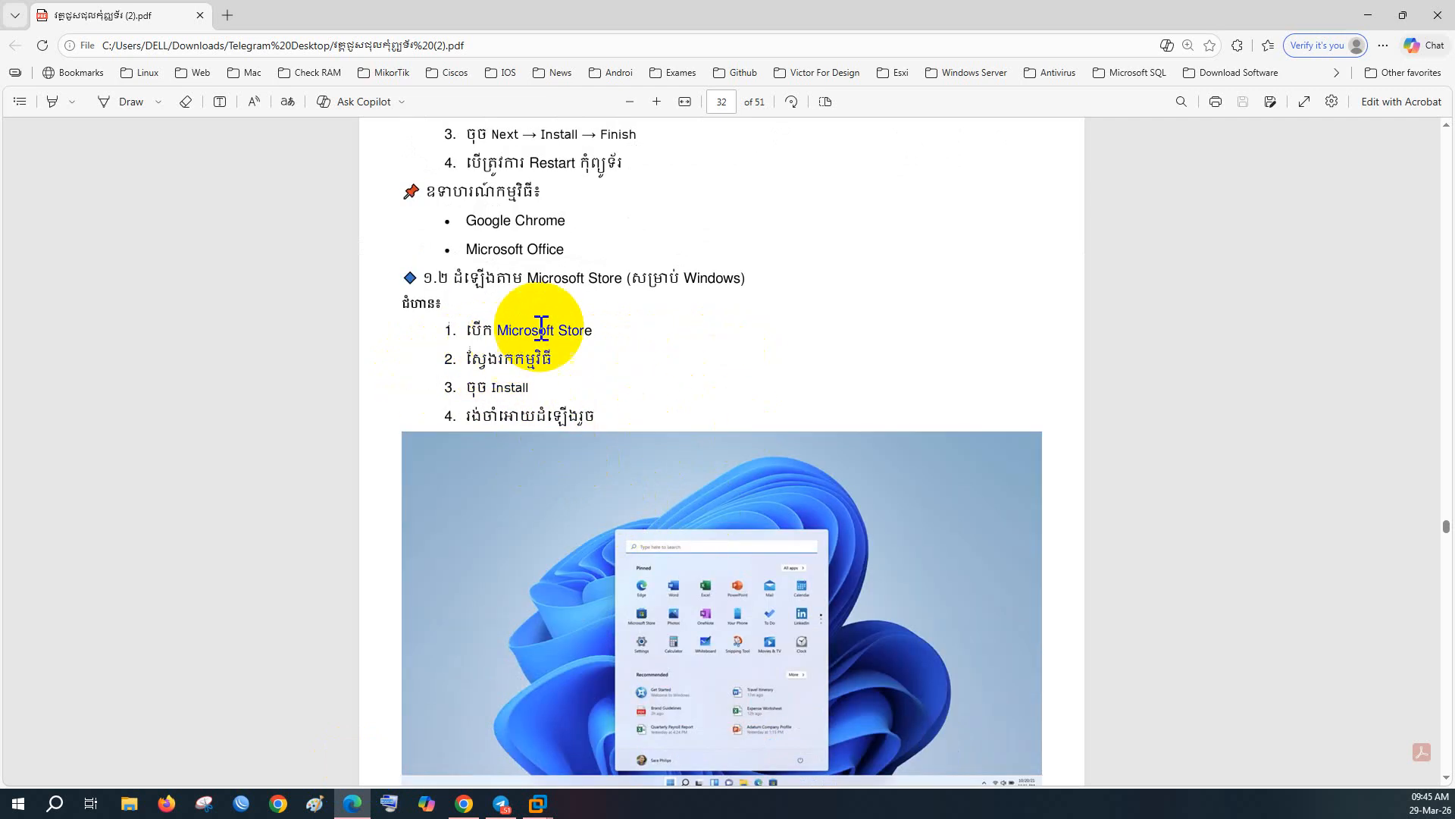
pyautogui.moveTo(611, 398); pyautogui.dragTo(488, 331)
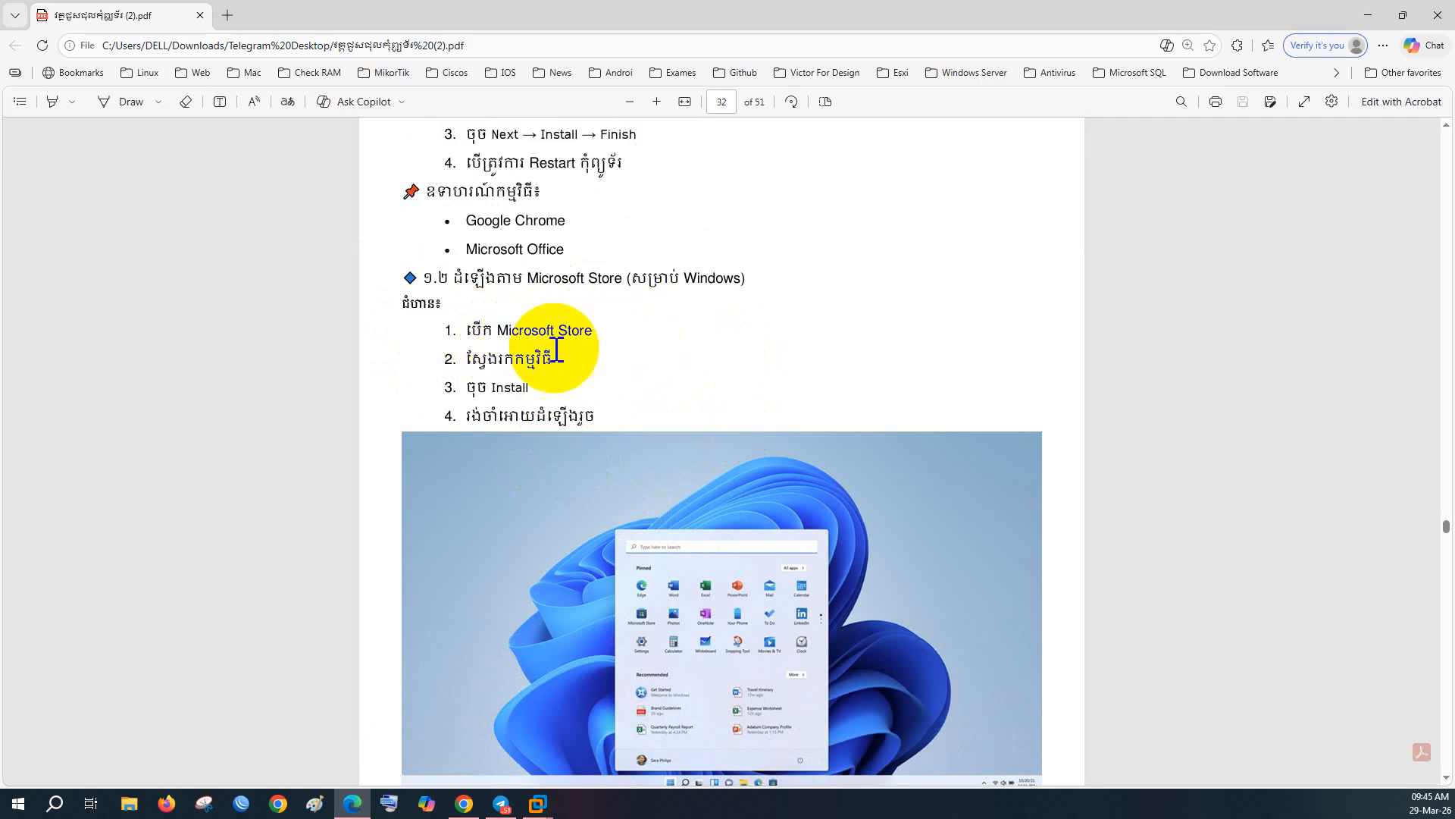
pyautogui.moveTo(486, 389); pyautogui.dragTo(522, 407)
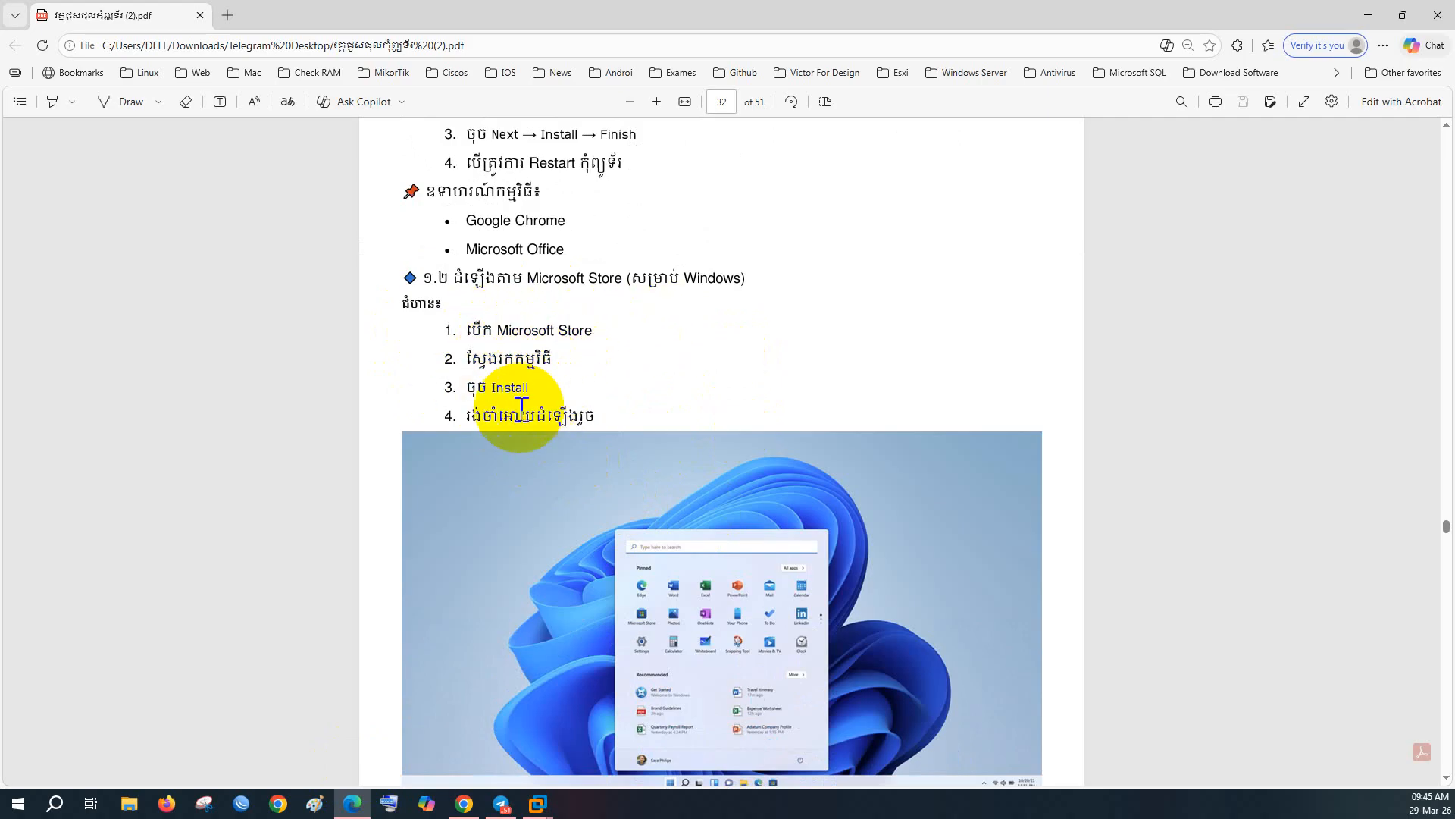
pyautogui.scroll(-3, 644, 424)
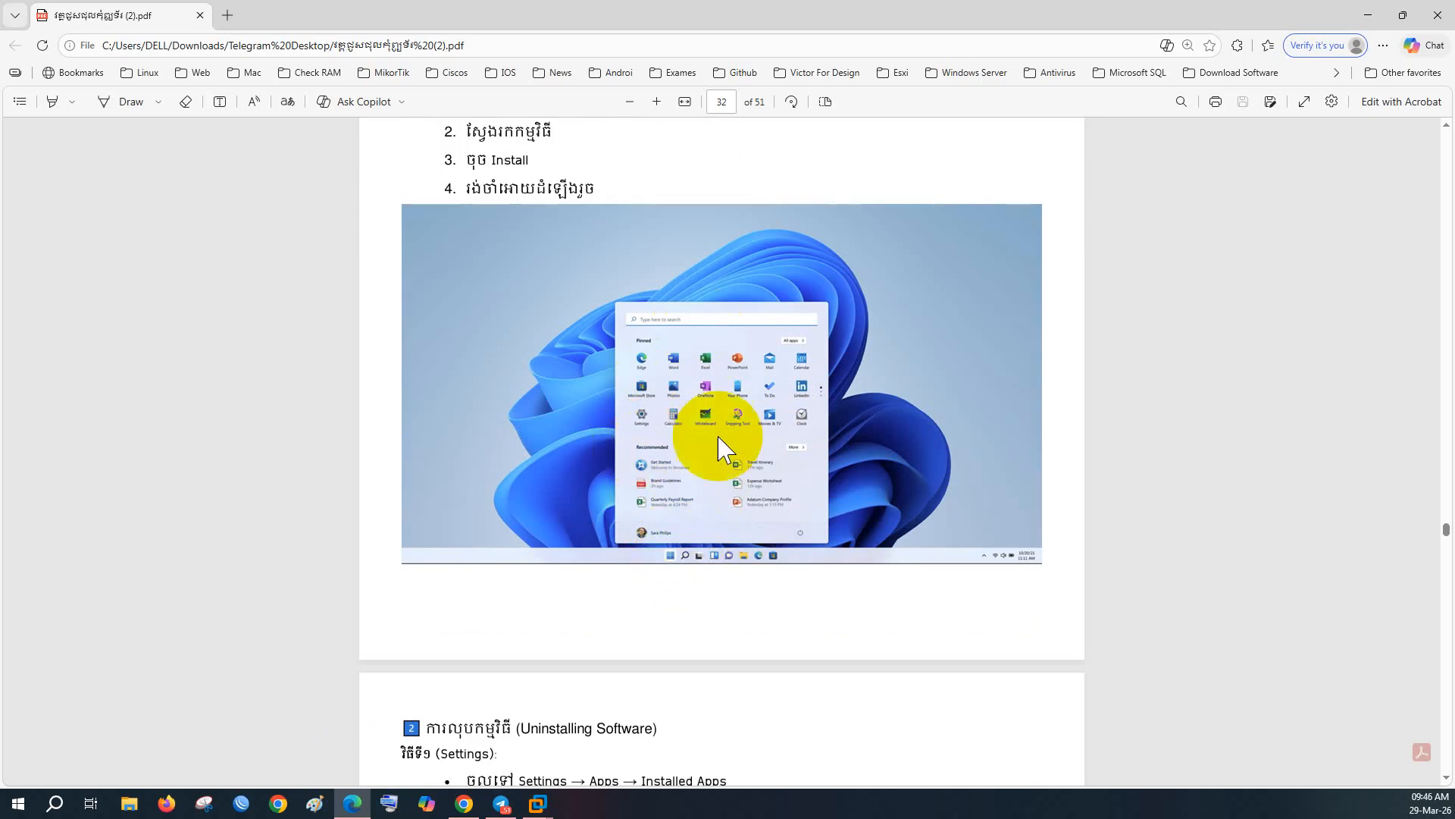
pyautogui.scroll(-3, 718, 447)
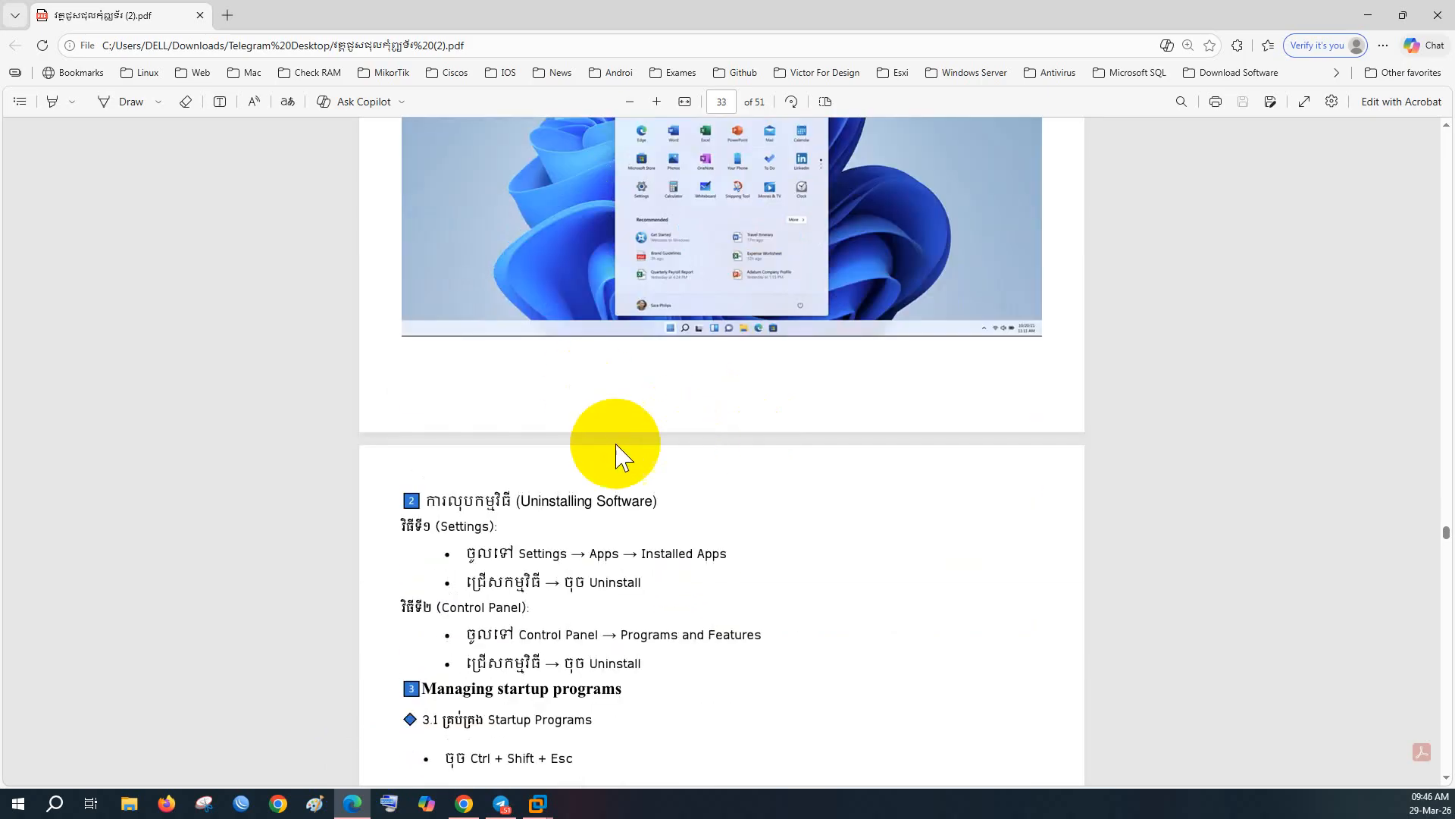
pyautogui.scroll(1, 622, 454)
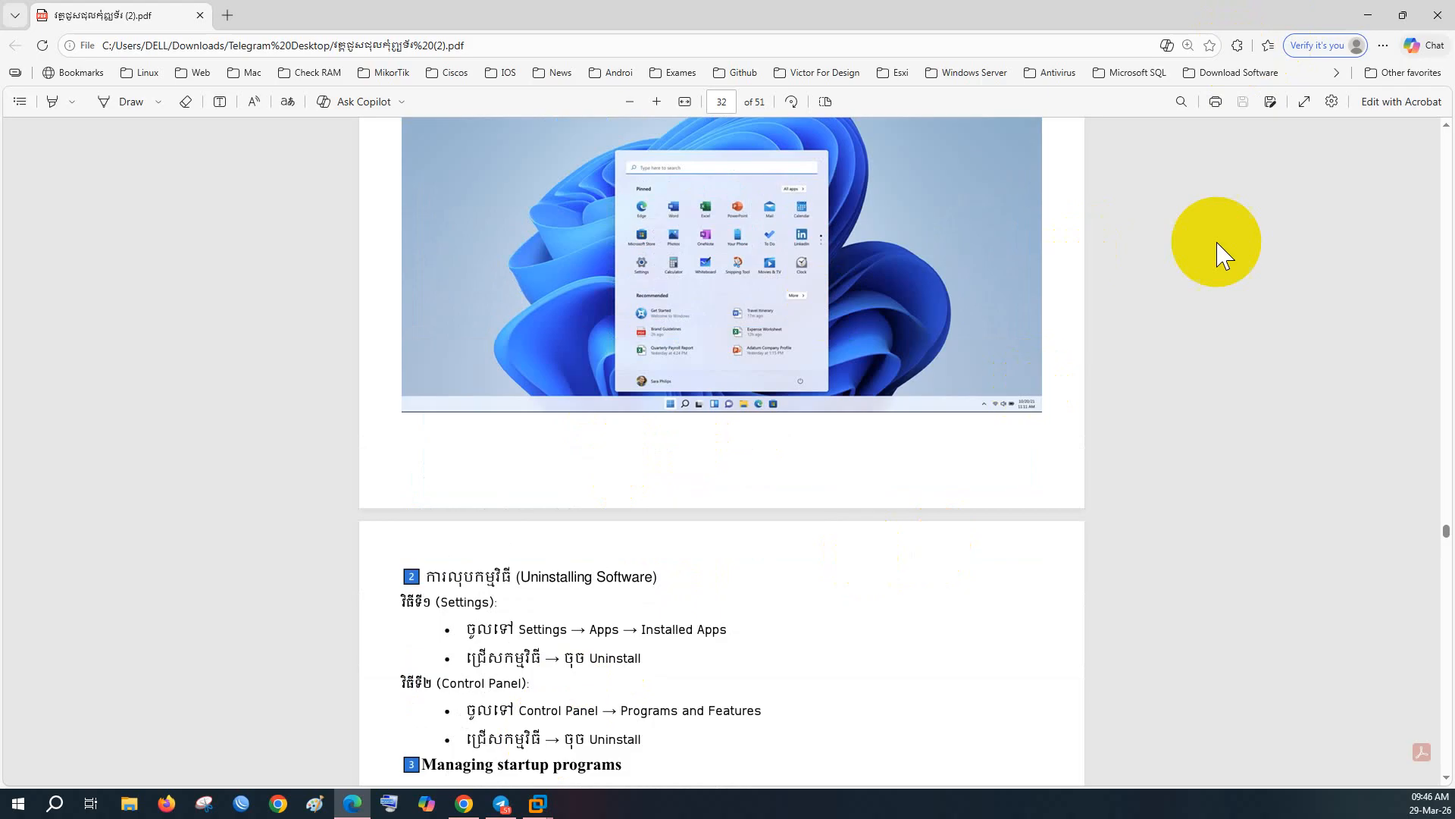
pyautogui.click(1367, 15)
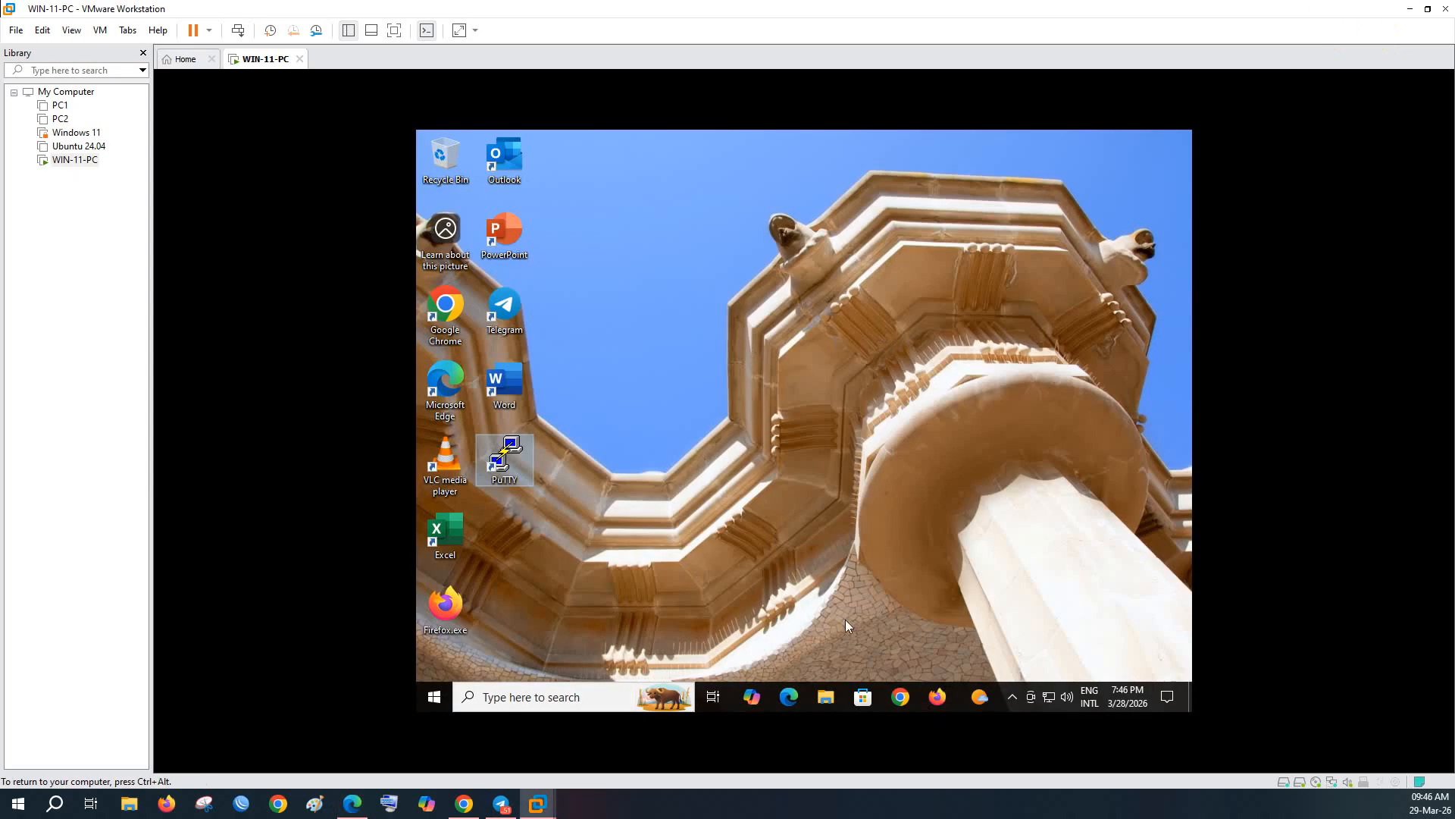
# - Search Windows for "store" and open Microsoft Store in the virtual machine
pyautogui.click(862, 697)
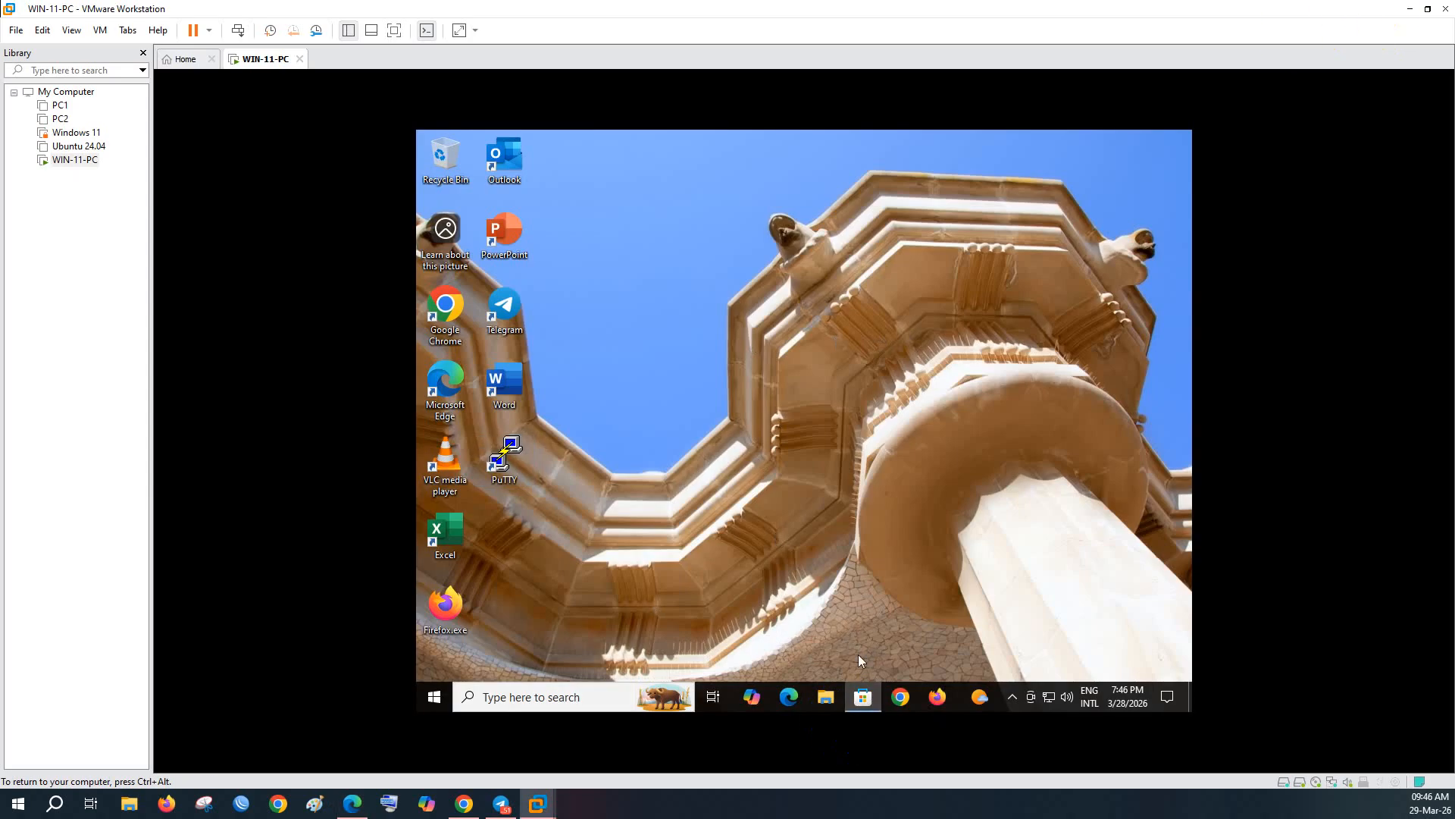
pyautogui.click(535, 696)
pyautogui.write('store')
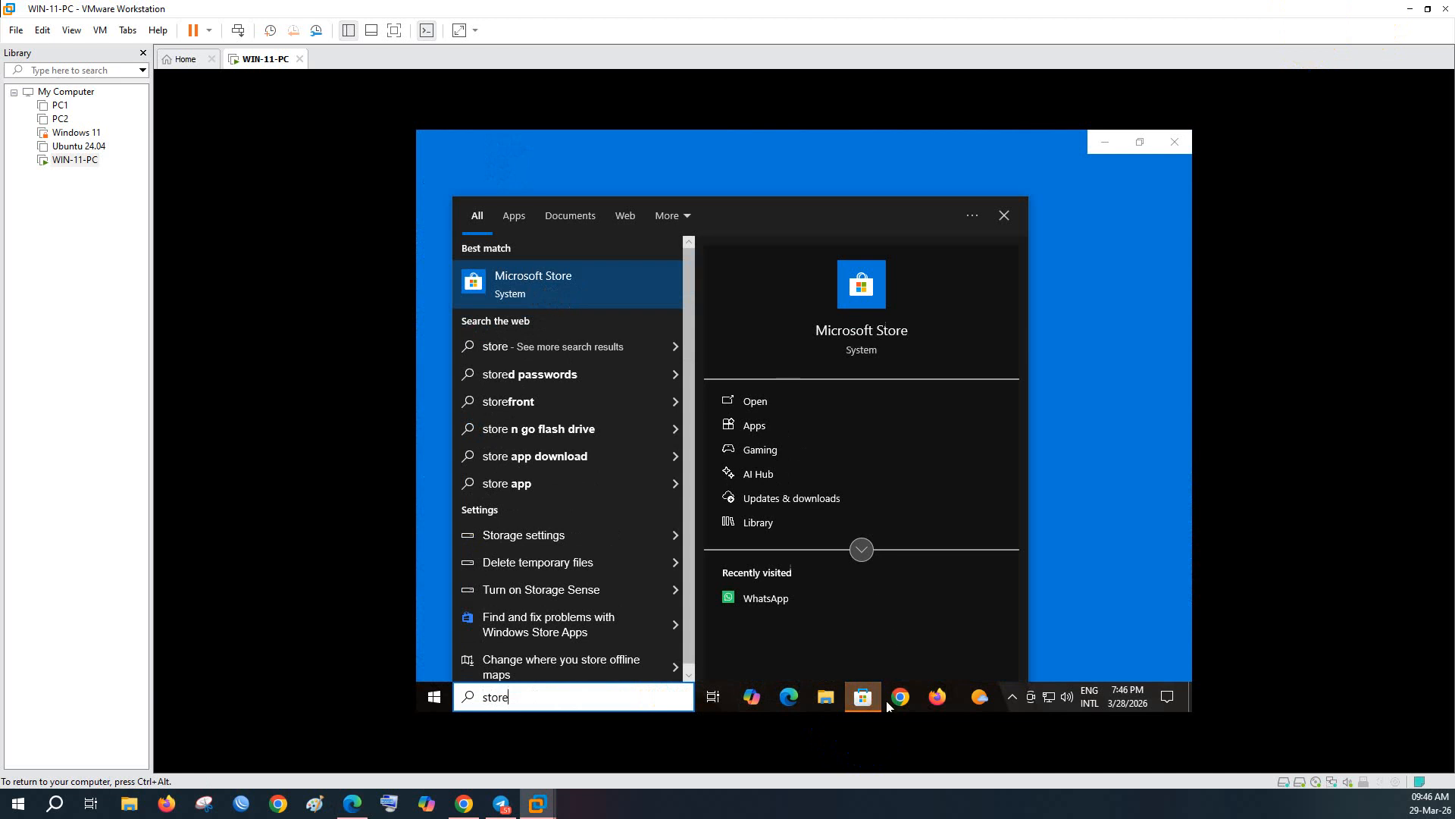
pyautogui.press('Return')
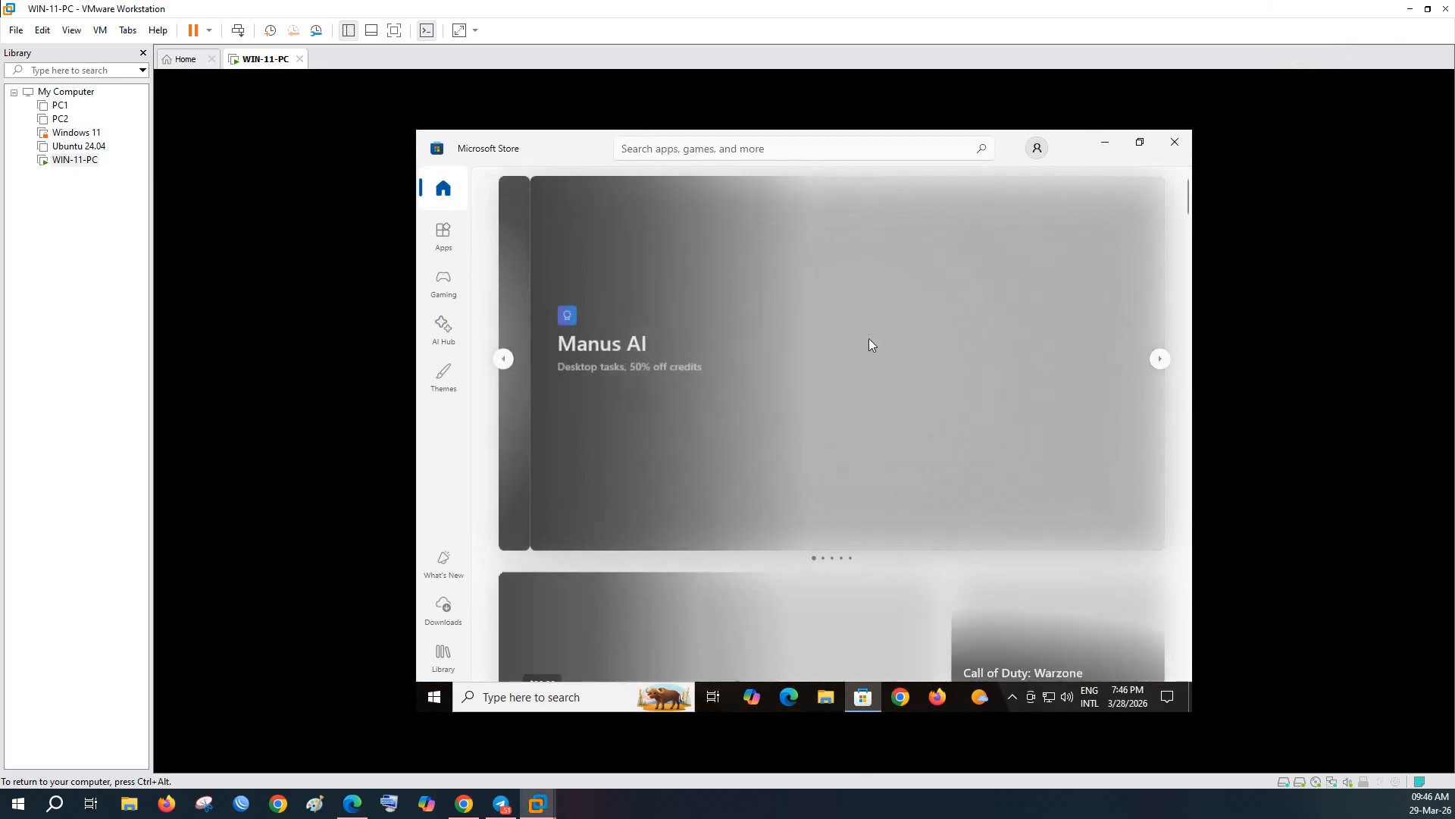
# - Search the store for "facebook" and install the Facebook app by Meta
pyautogui.click(687, 146)
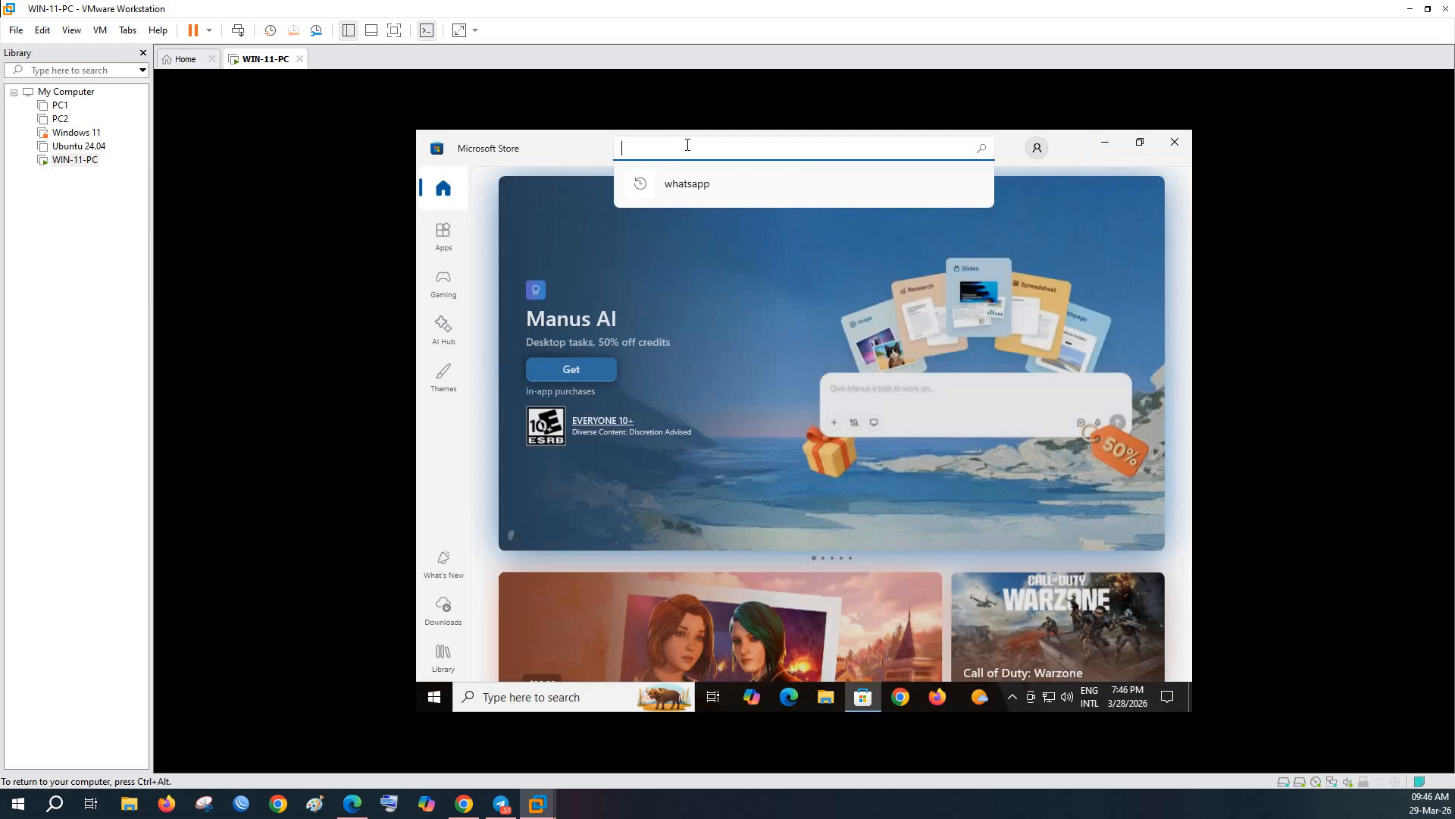
pyautogui.write('facebook')
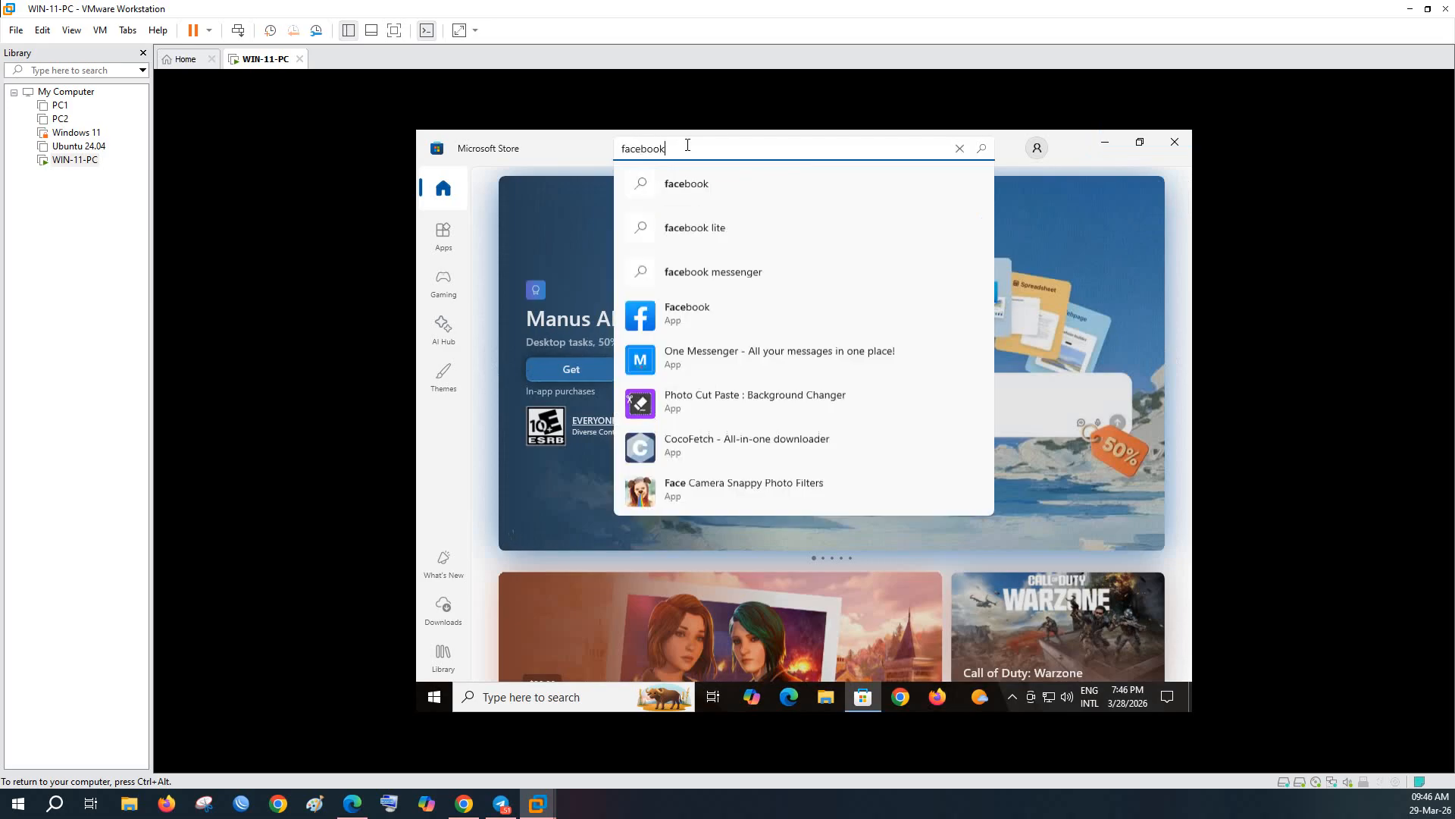
pyautogui.click(676, 321)
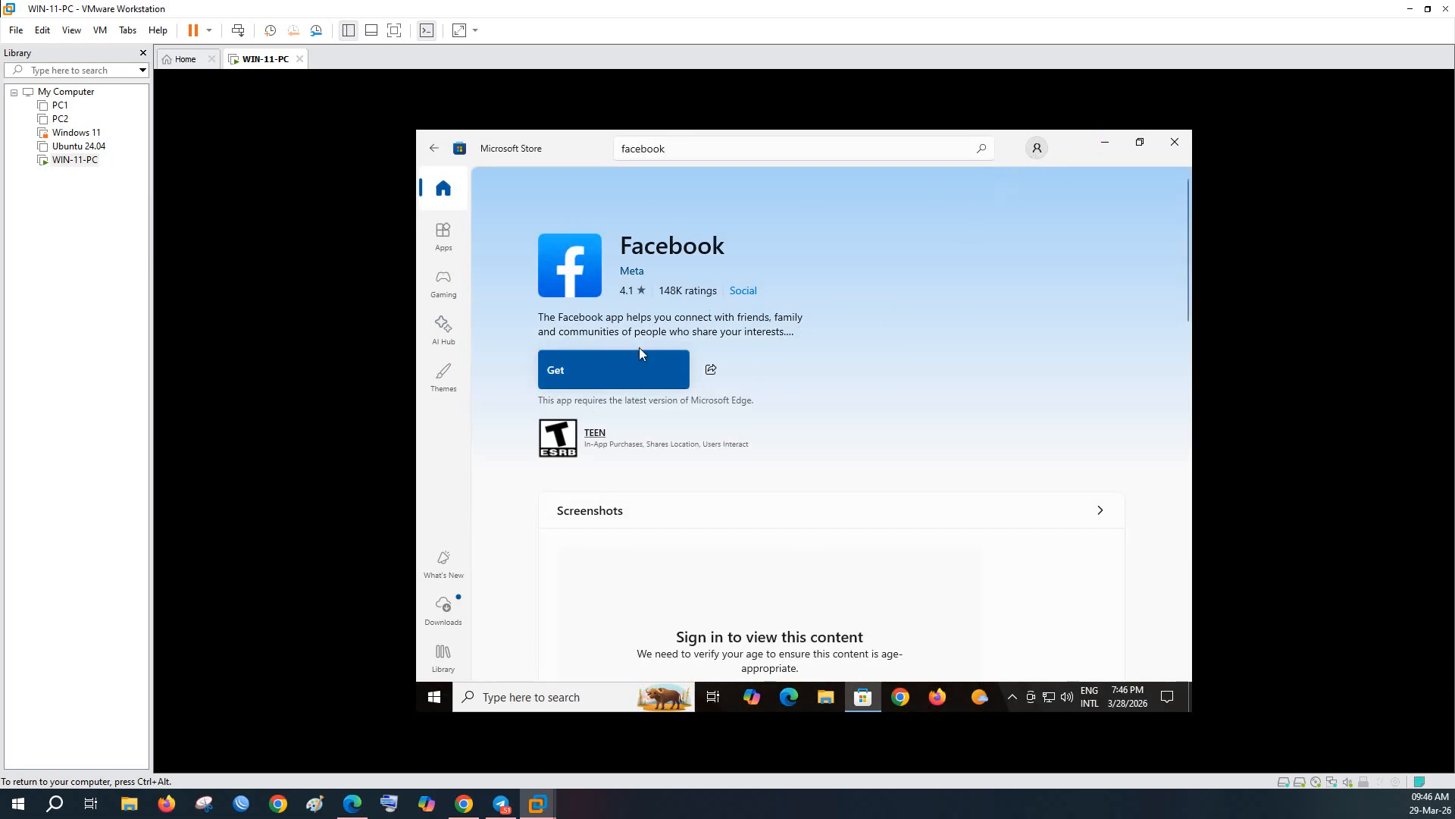
pyautogui.click(585, 378)
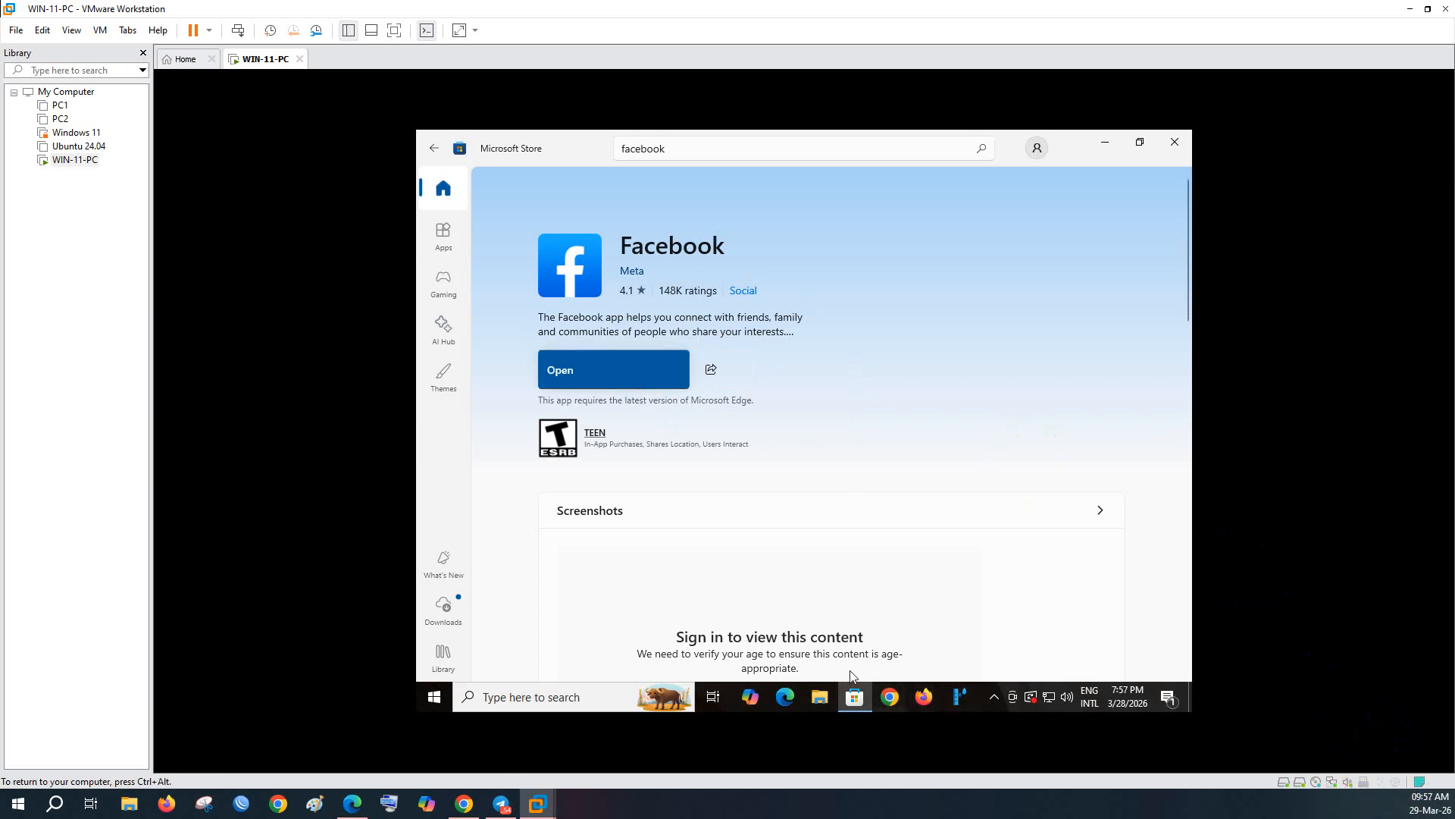
# - Launch the installed Facebook app and pin it to the taskbar
pyautogui.click(602, 364)
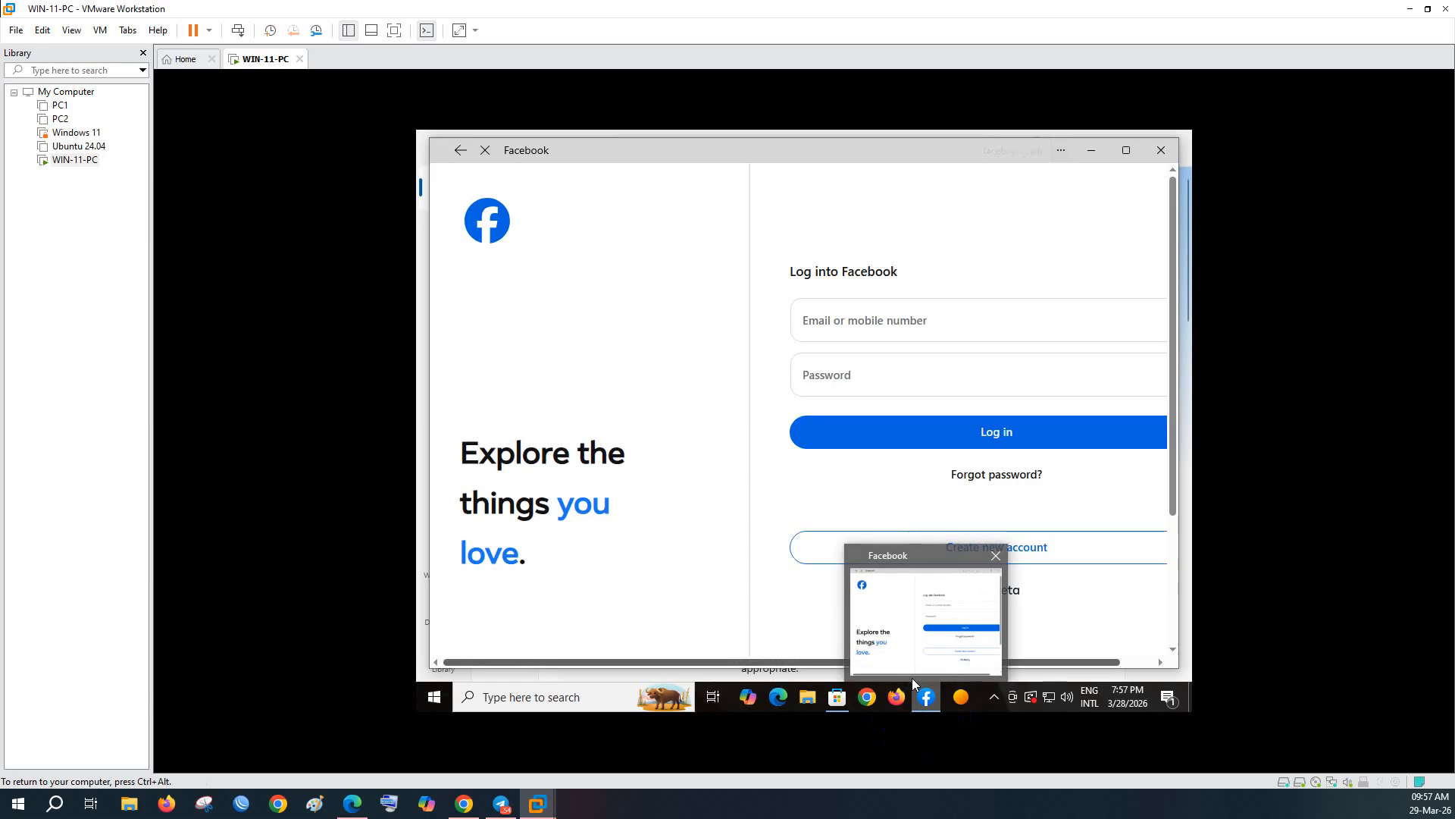
pyautogui.rightClick(924, 697)
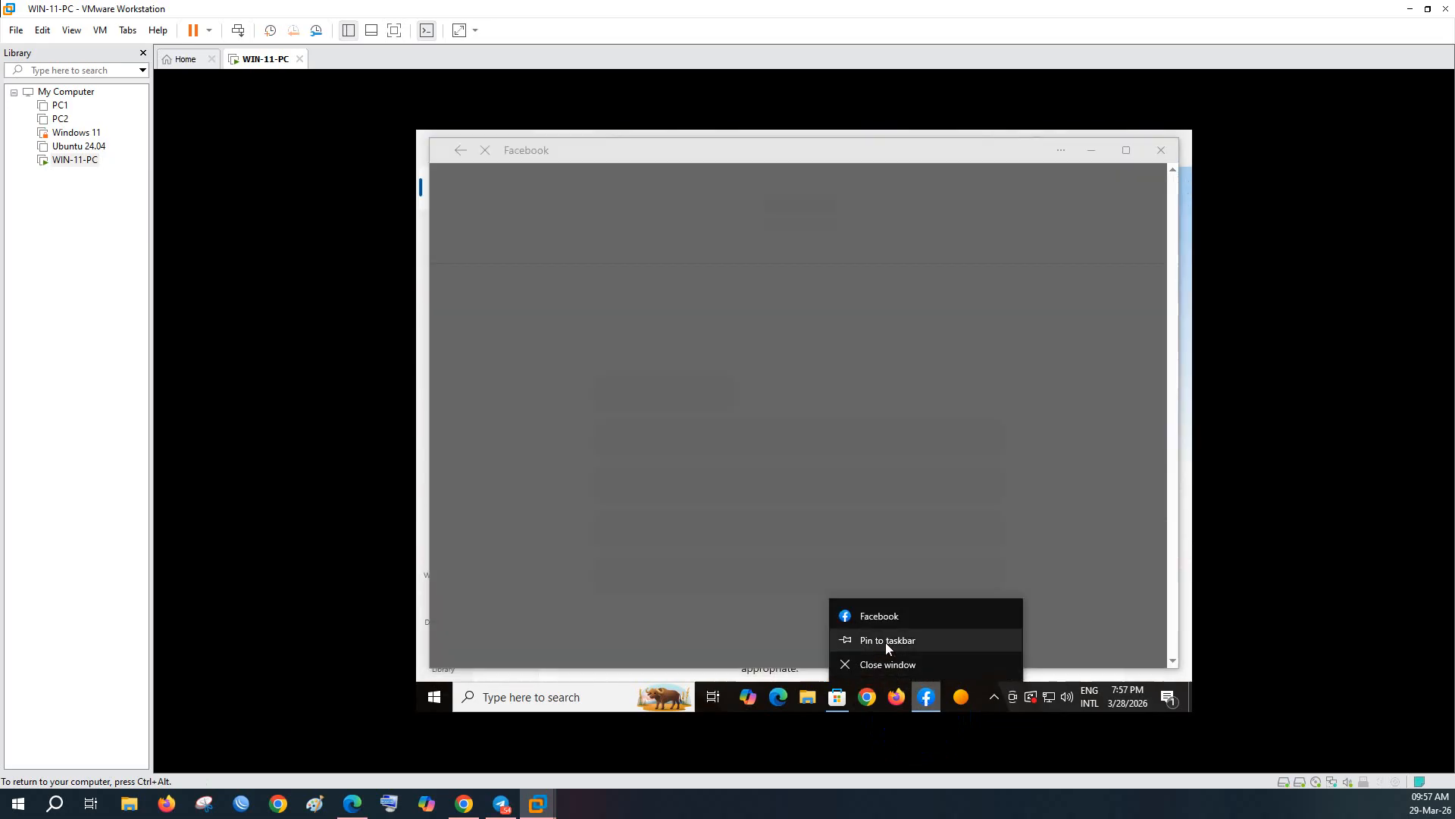
pyautogui.click(885, 642)
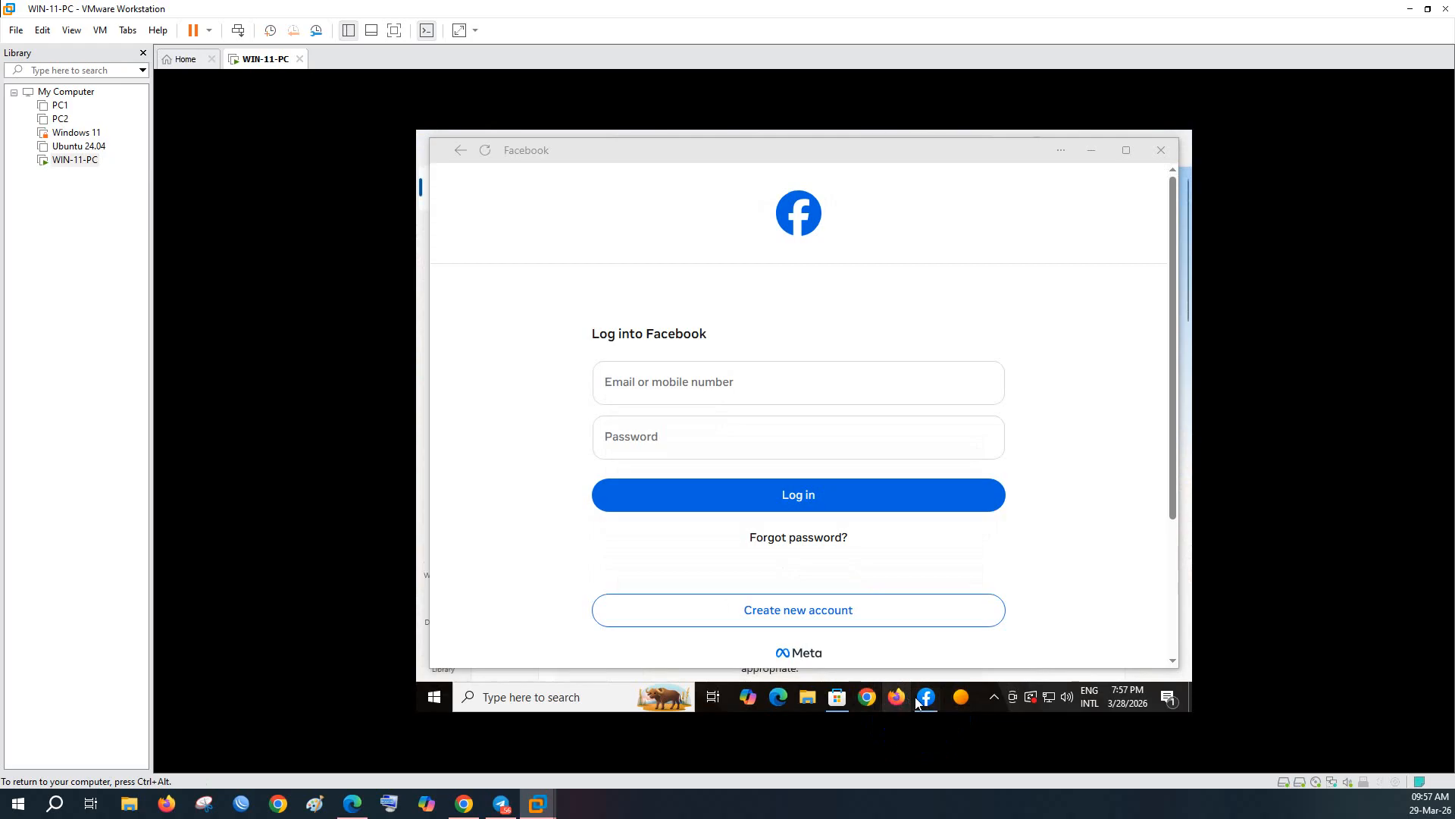
# - Check the email and password fields on the Facebook login page, and close both Facebook and Microsoft Store
pyautogui.click(717, 388)
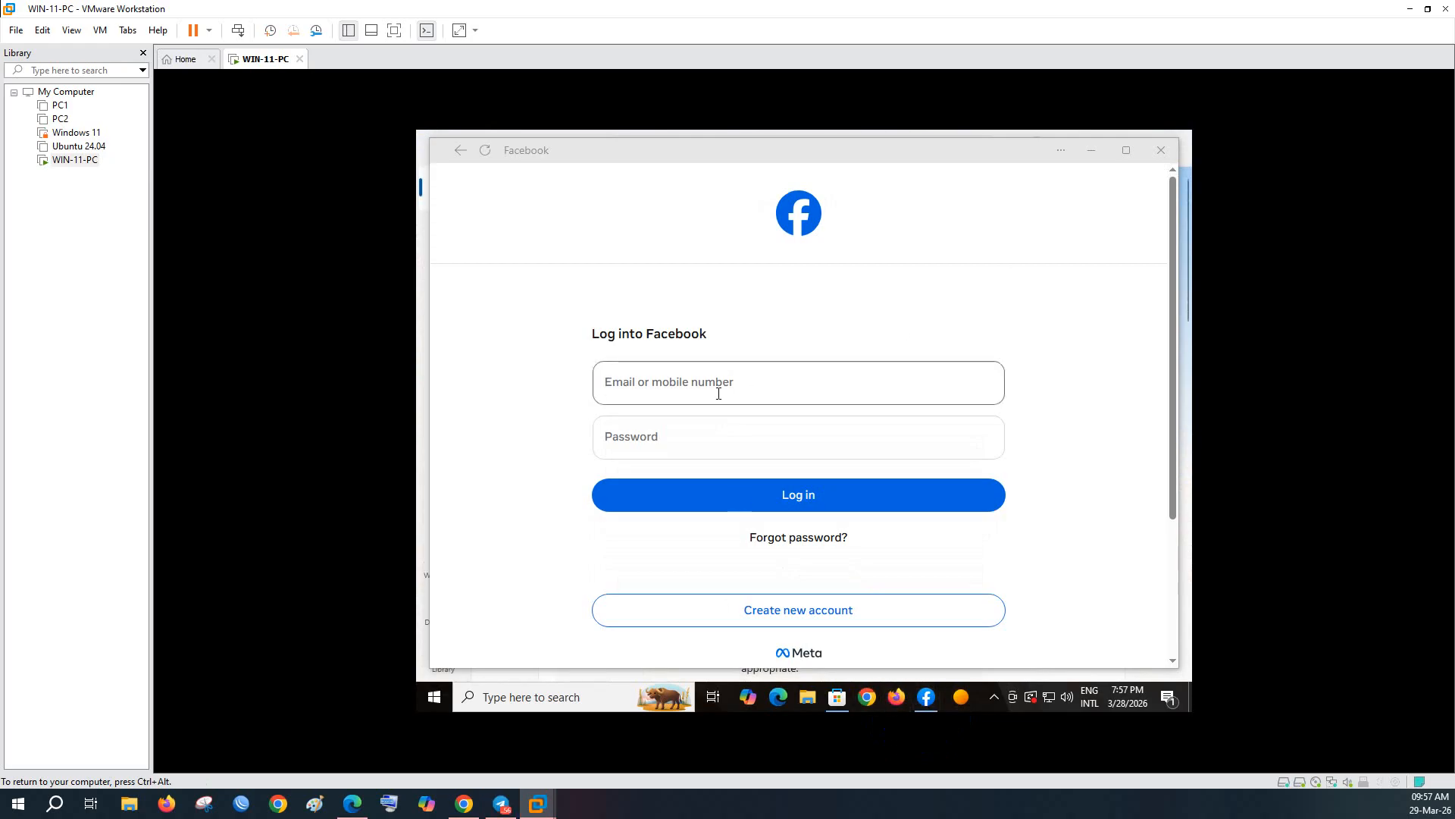
pyautogui.click(697, 430)
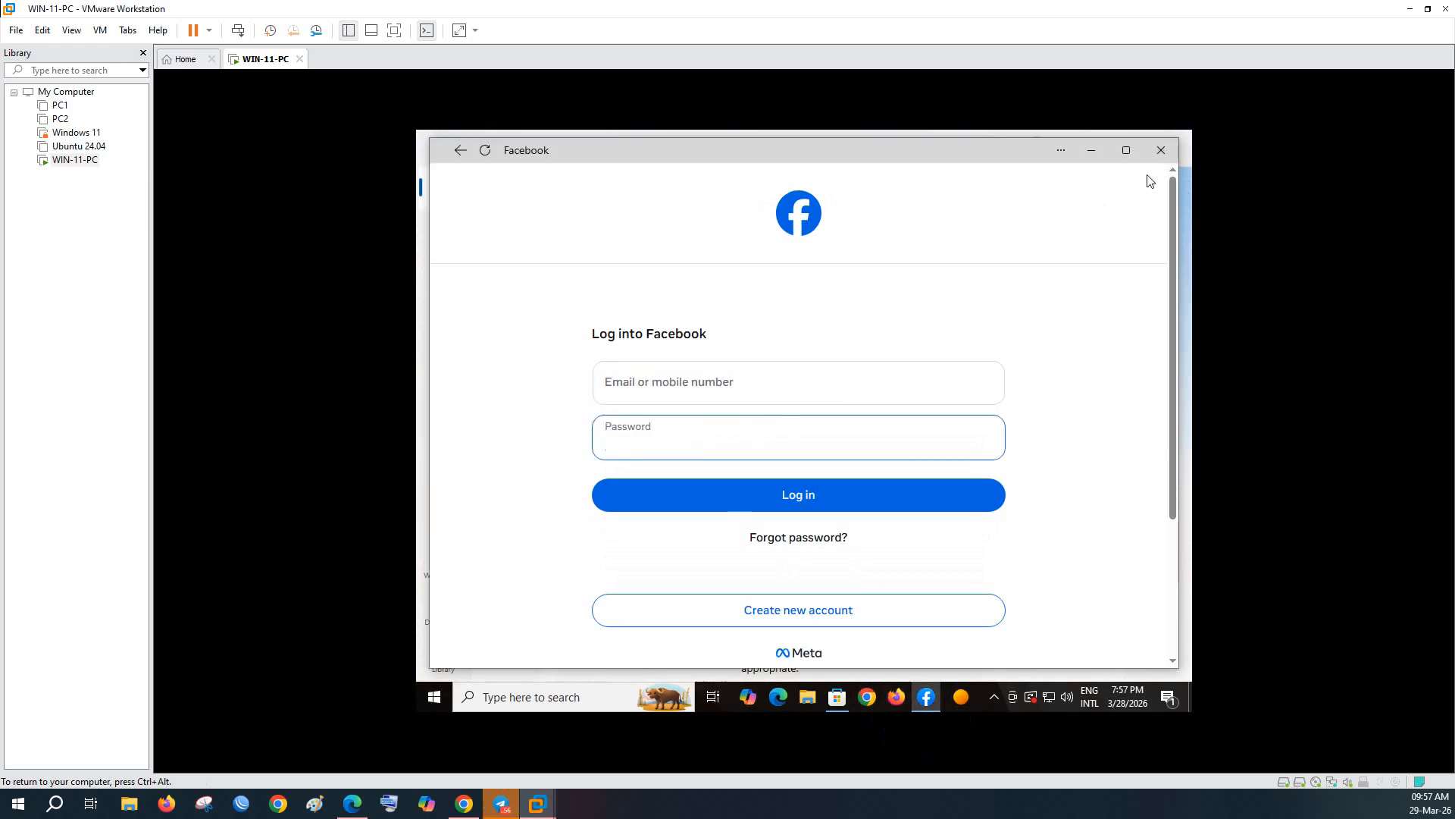
pyautogui.click(1161, 149)
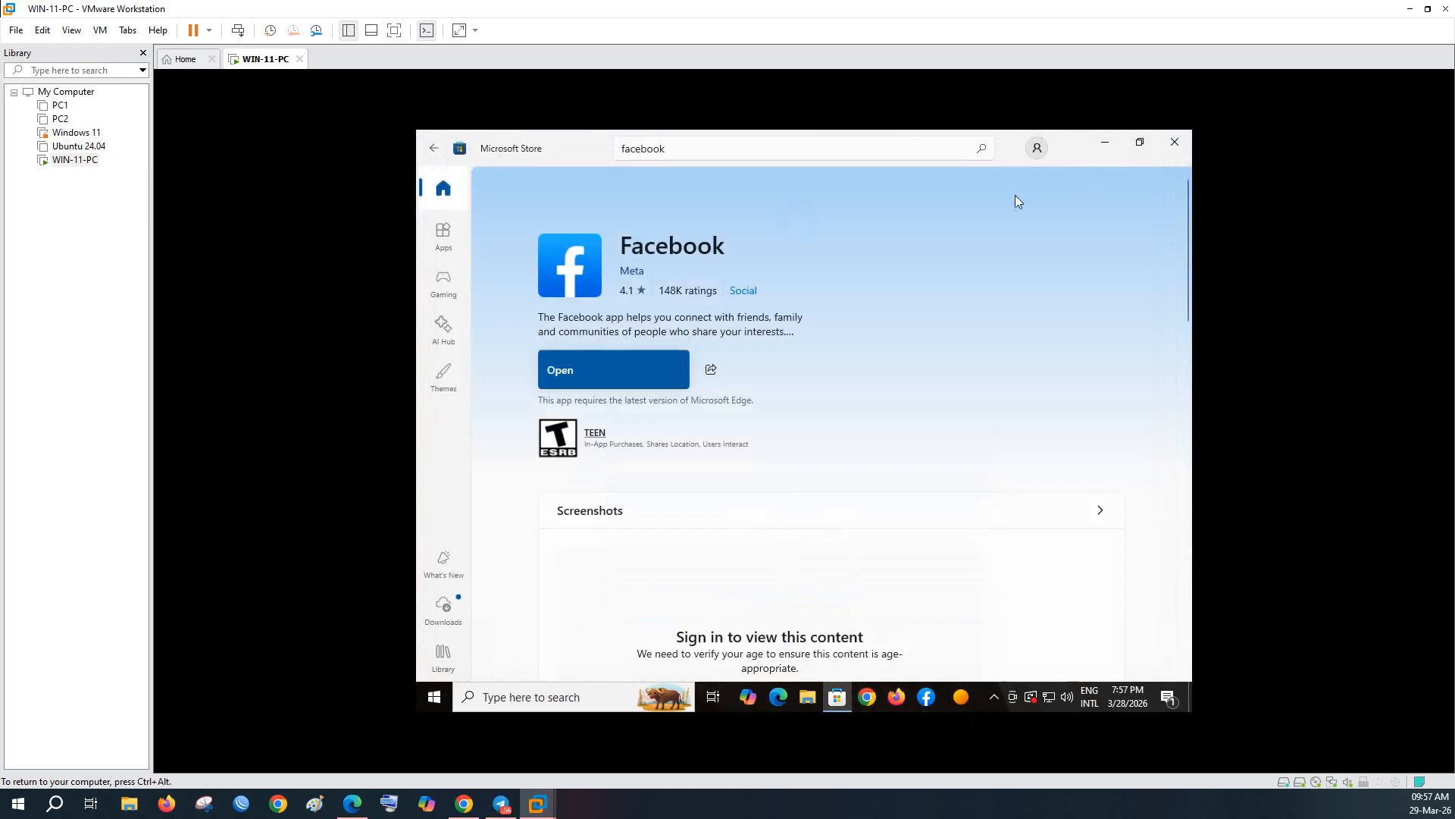
pyautogui.click(1180, 144)
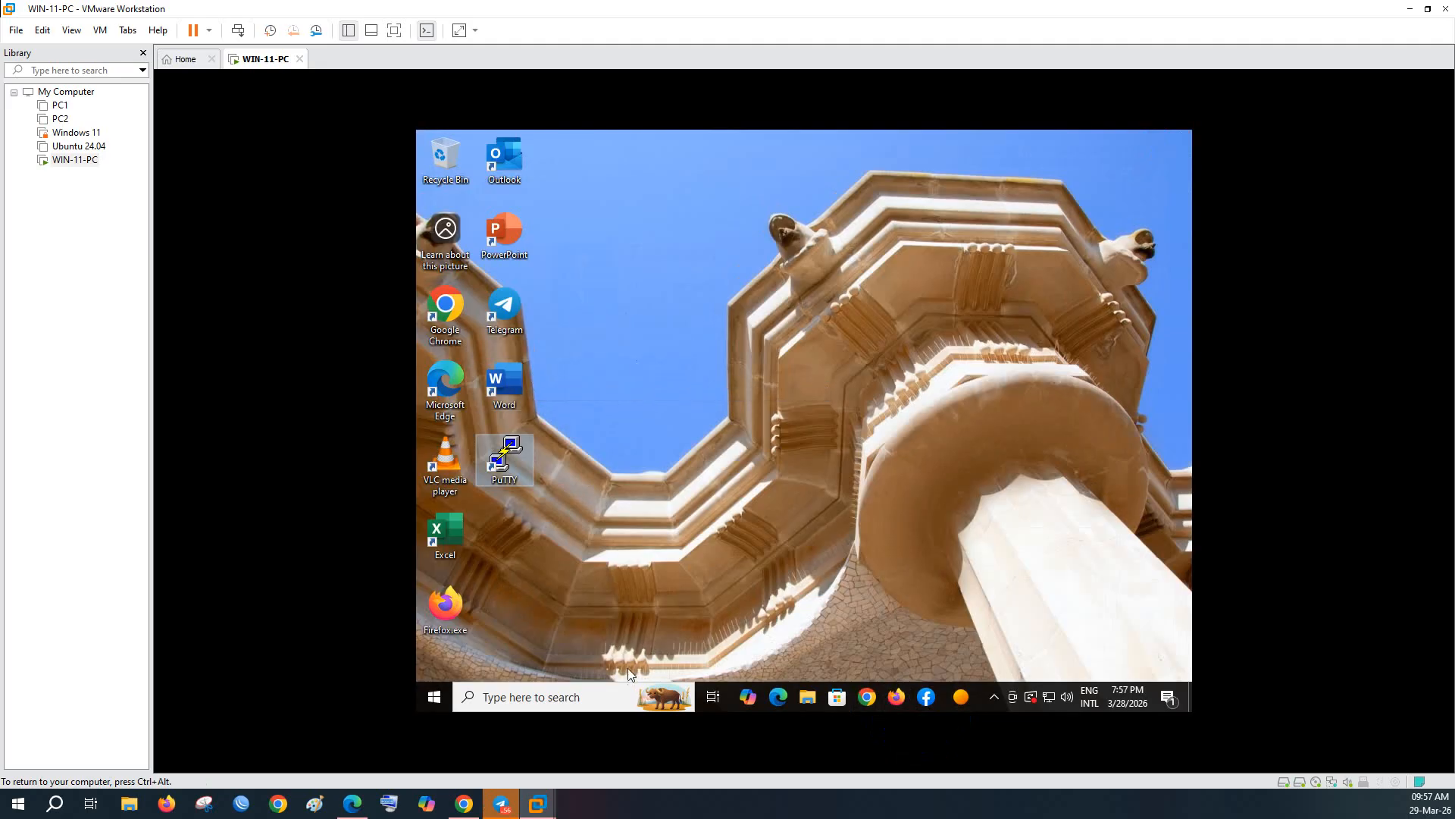
# - Open Google Chrome in the virtual machine and minimize its window
pyautogui.click(864, 692)
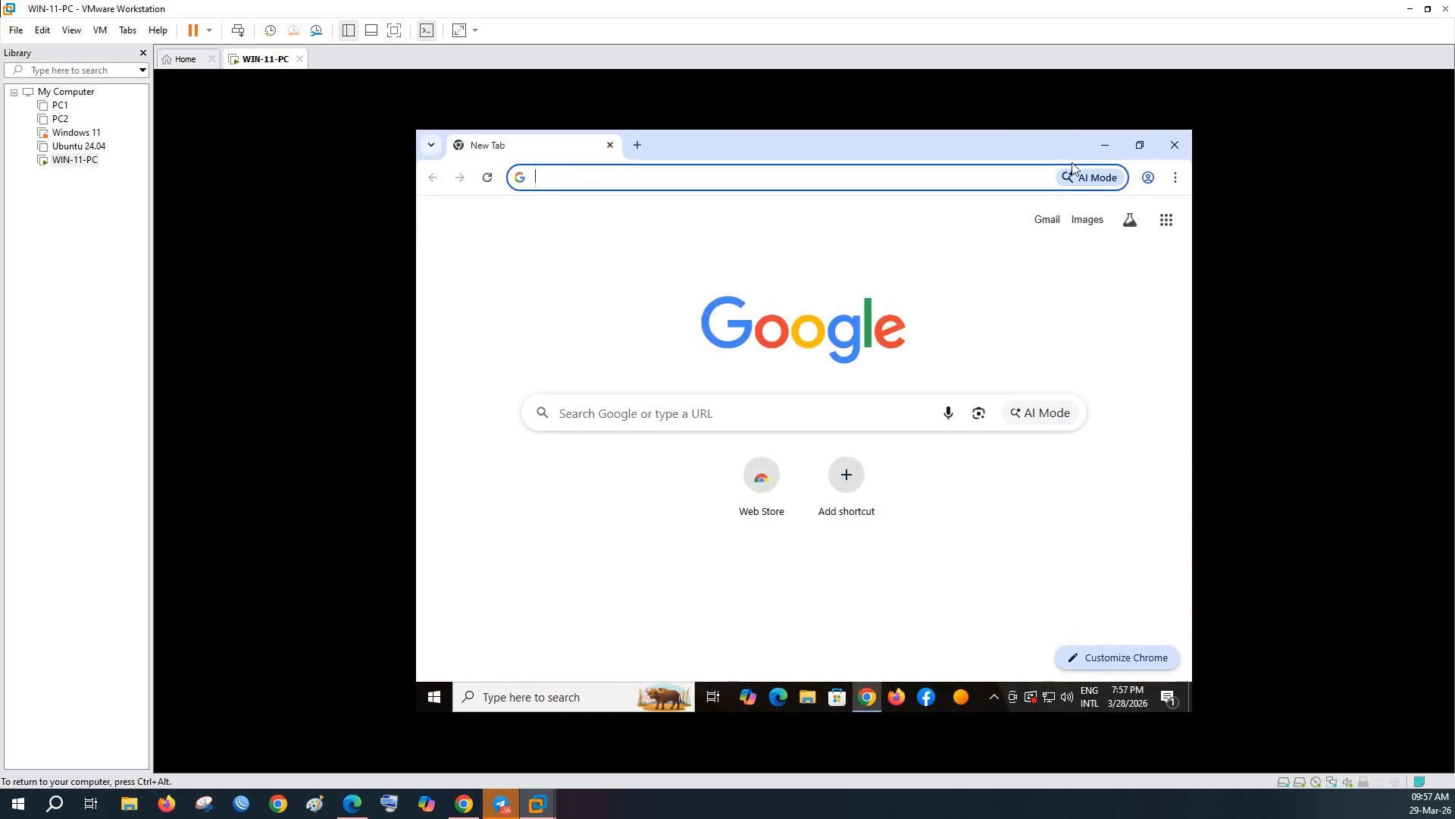
pyautogui.click(1103, 147)
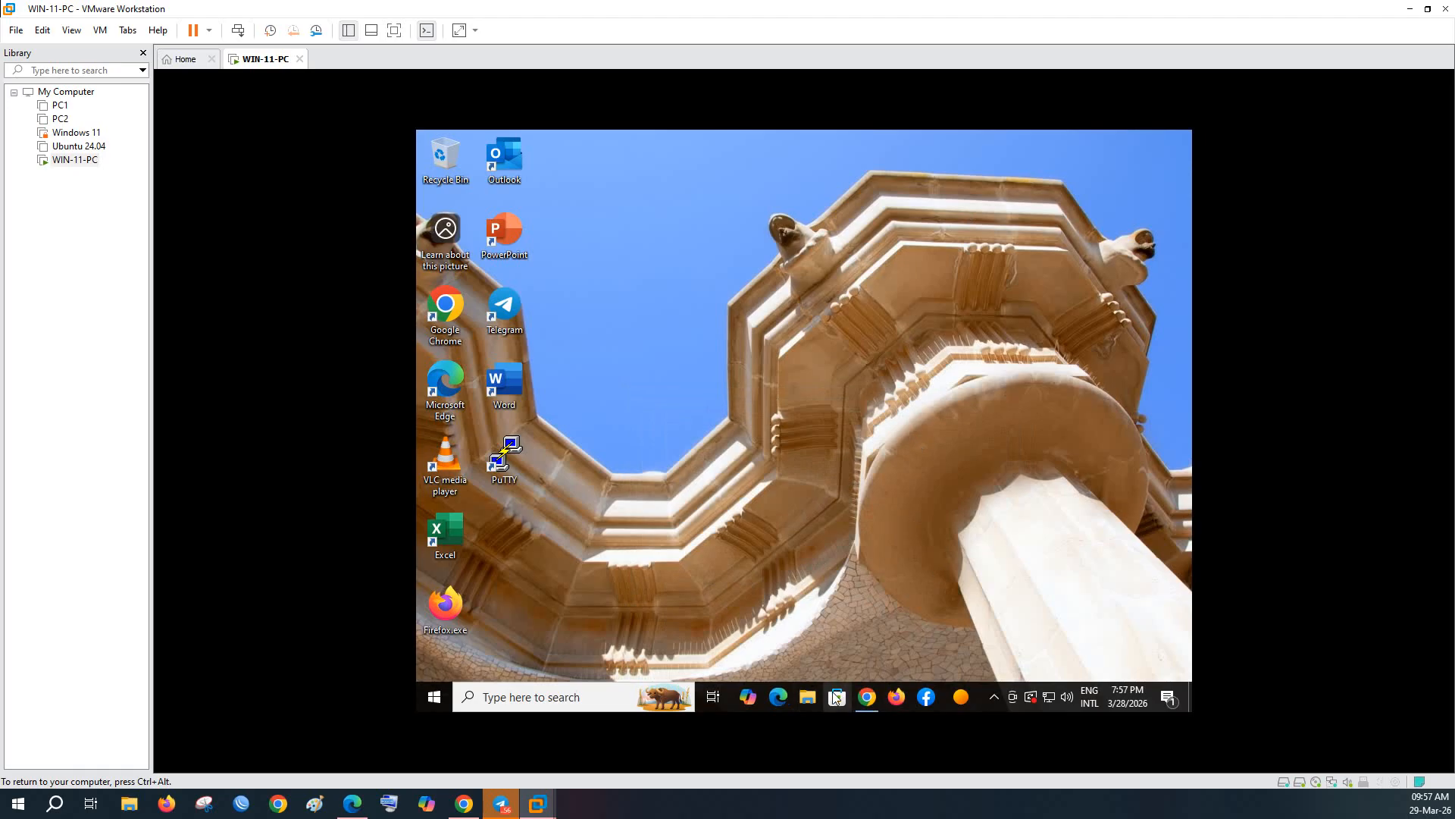